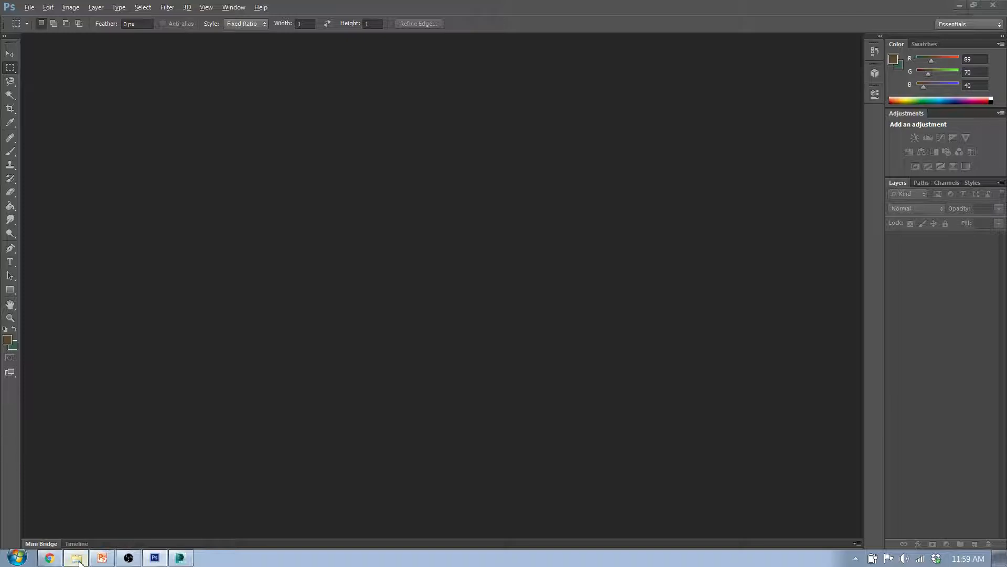
# Find the original front-view JPG photo in the Q3W2_d1 folder and open it in Photoshop
pyautogui.click(76, 557)
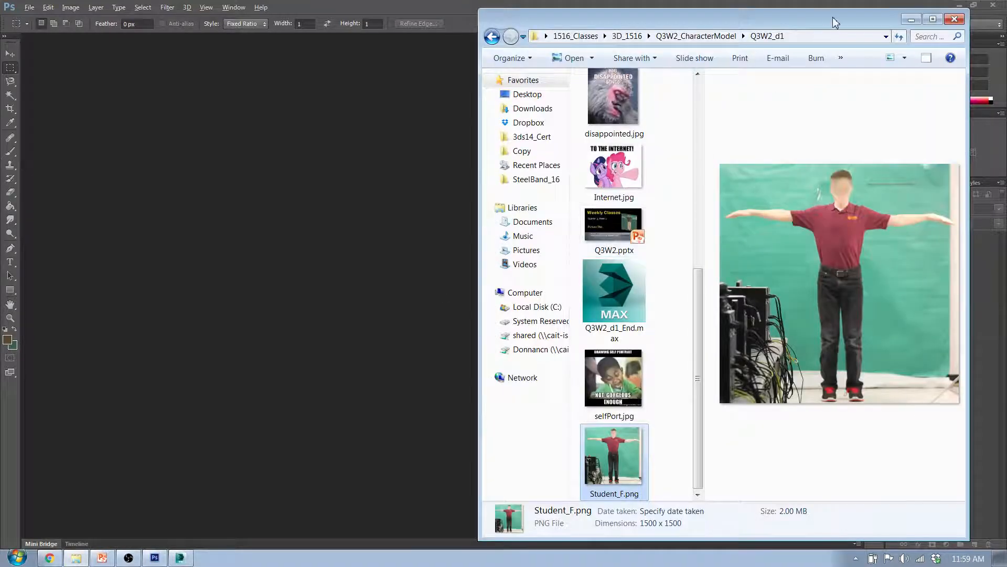
pyautogui.moveTo(836, 21); pyautogui.dragTo(619, 58)
pyautogui.moveTo(375, 376); pyautogui.dragTo(378, 152)
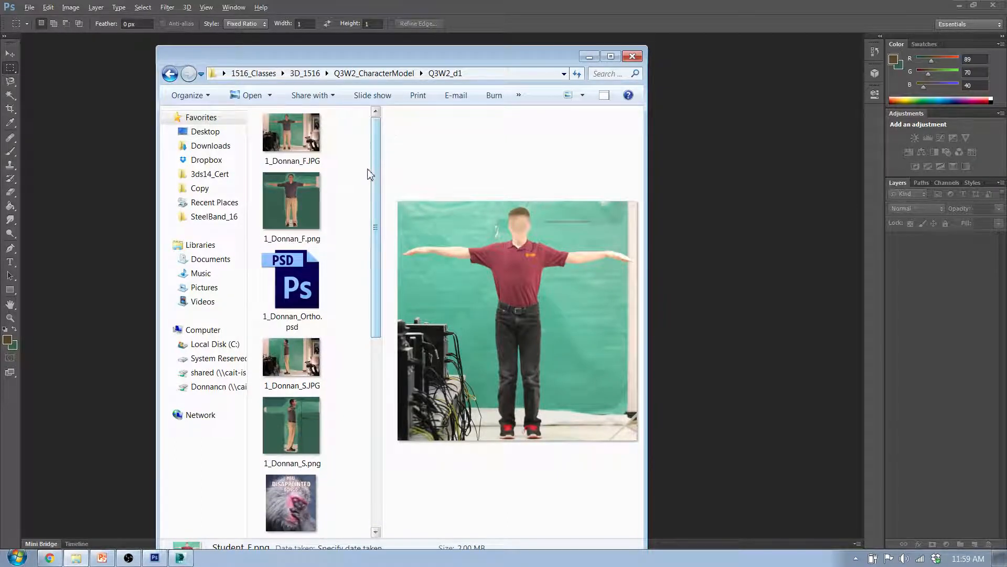
pyautogui.click(301, 148)
pyautogui.moveTo(670, 201); pyautogui.dragTo(705, 199)
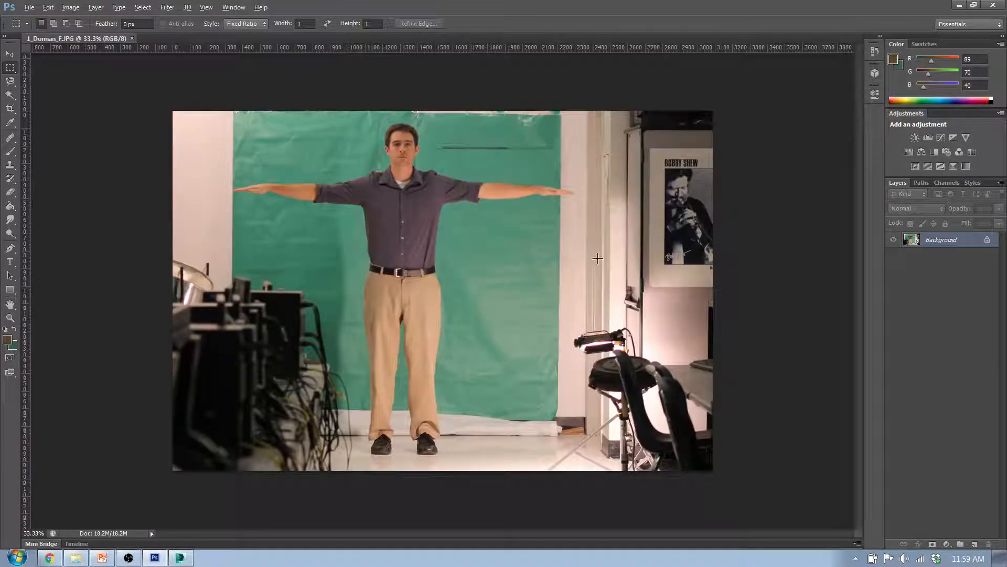
# Examine the front-view photo from head to feet, including the backdrop line, the arms and the surrounding background
pyautogui.press('alt')
pyautogui.keyDown('alt'); pyautogui.scroll(6, 439, 128); pyautogui.keyUp('alt')
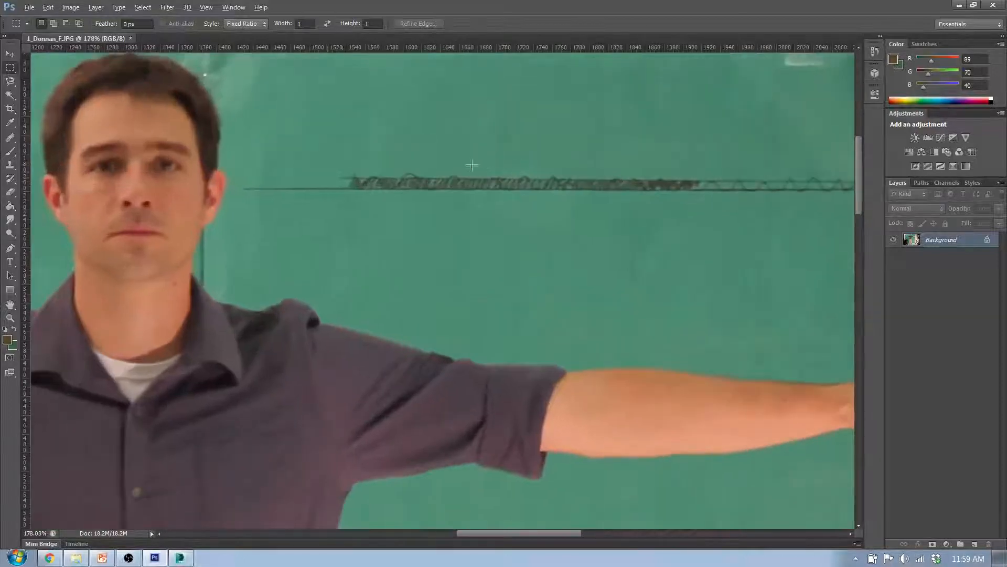
pyautogui.keyDown('alt'); pyautogui.scroll(-5, 620, 214); pyautogui.keyUp('alt')
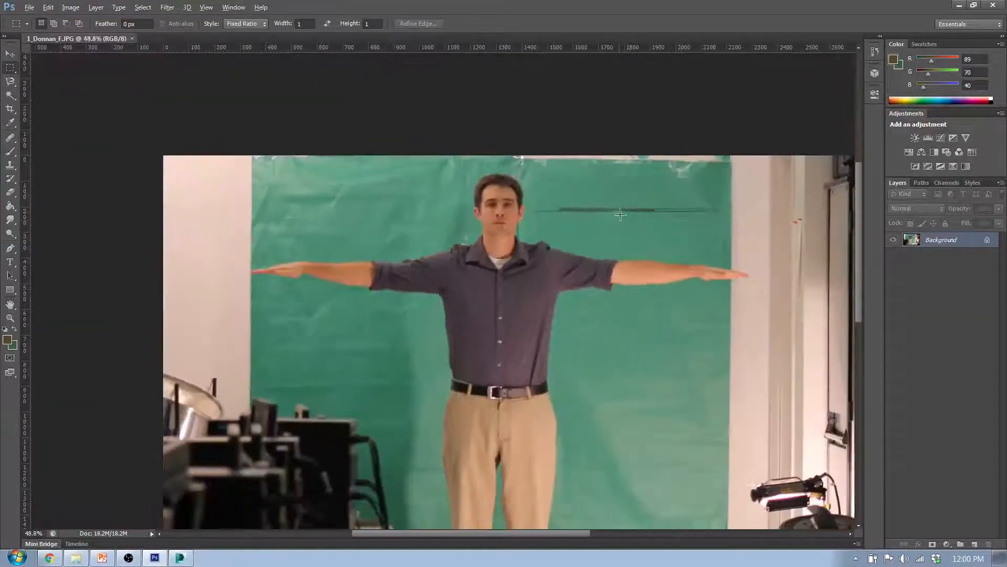
pyautogui.keyDown('alt'); pyautogui.scroll(-1, 620, 214); pyautogui.keyUp('alt')
pyautogui.scroll(-3, 660, 359)
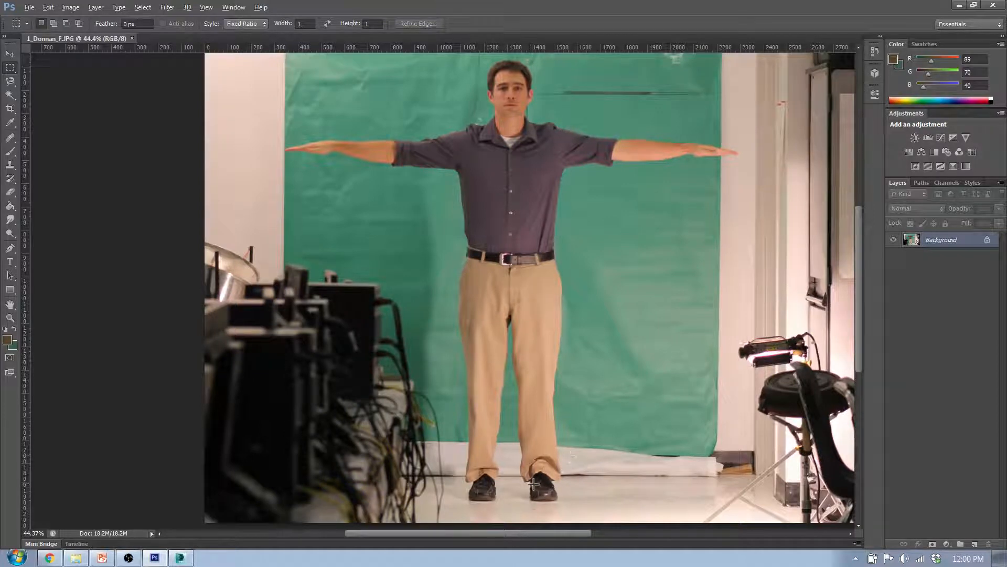
pyautogui.scroll(2, 582, 398)
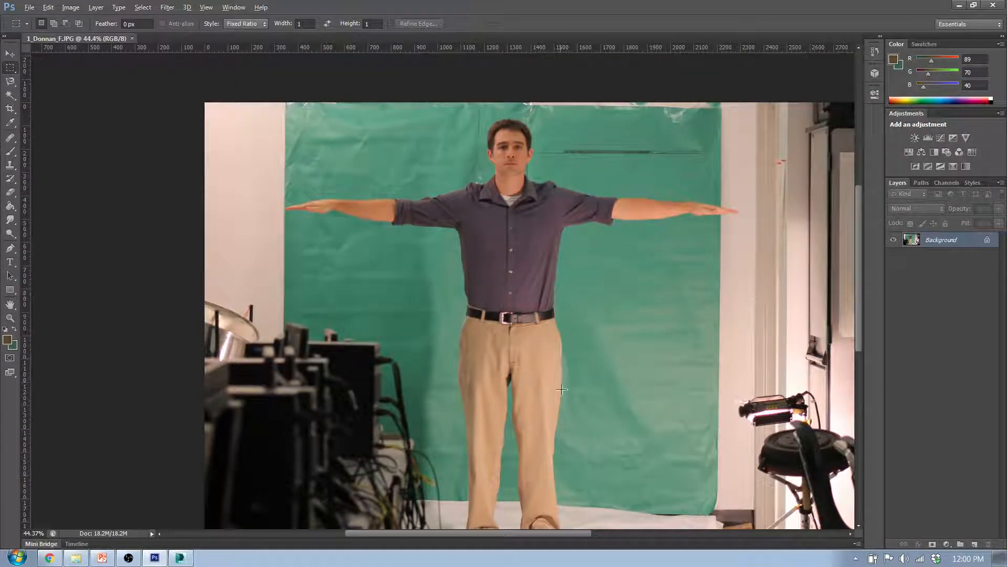
pyautogui.scroll(-2, 524, 386)
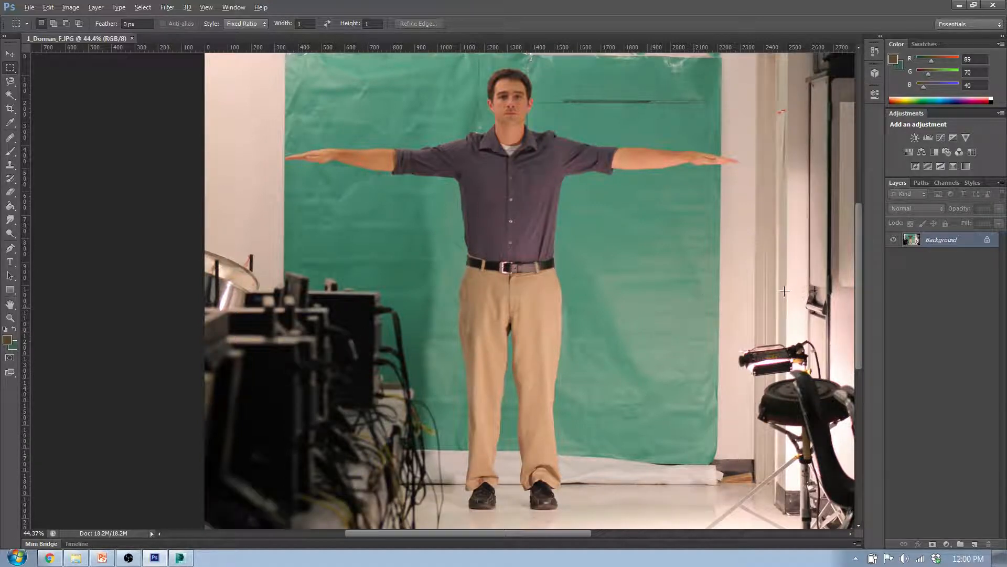
pyautogui.scroll(-2, 784, 290)
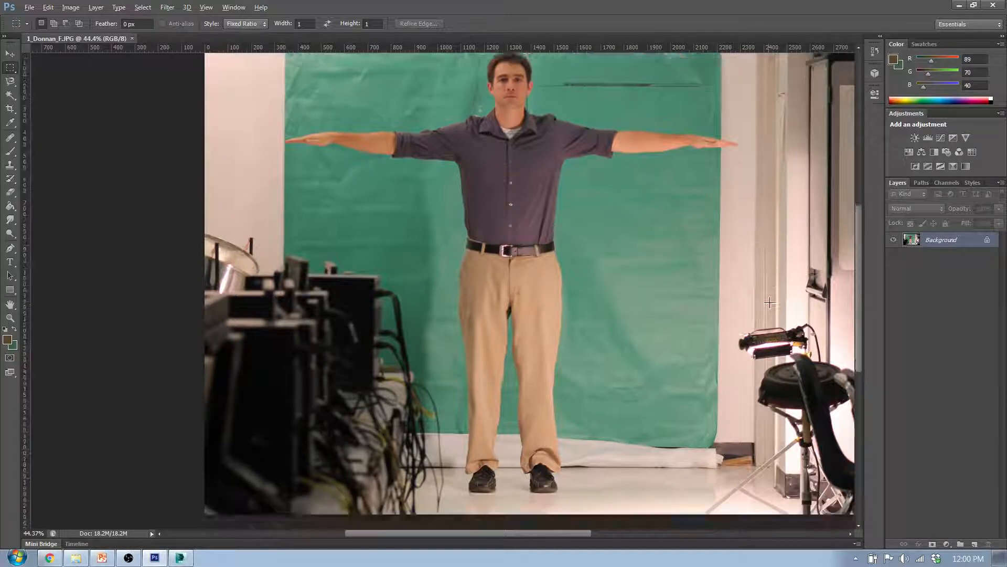
pyautogui.scroll(3, 770, 302)
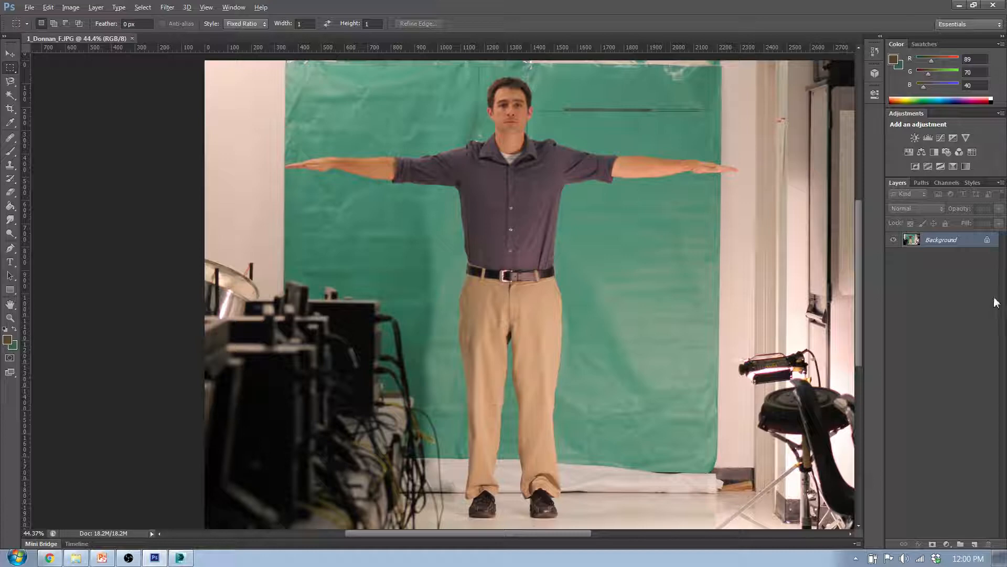
# Place the side-view JPG from the Q3W2_d1 folder as a layer and align it exactly over the front-view photo
pyautogui.click(75, 560)
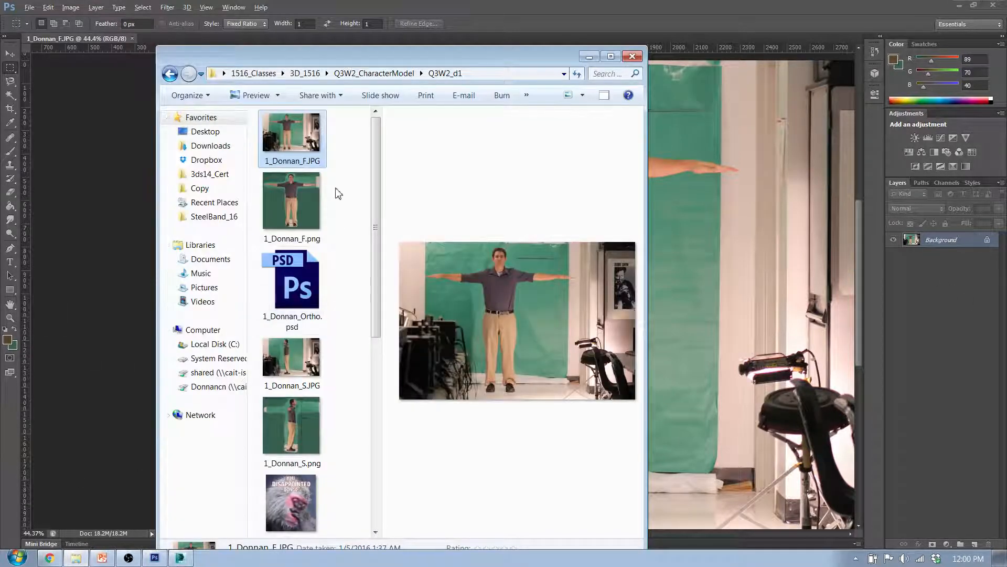
pyautogui.moveTo(292, 362); pyautogui.dragTo(698, 284)
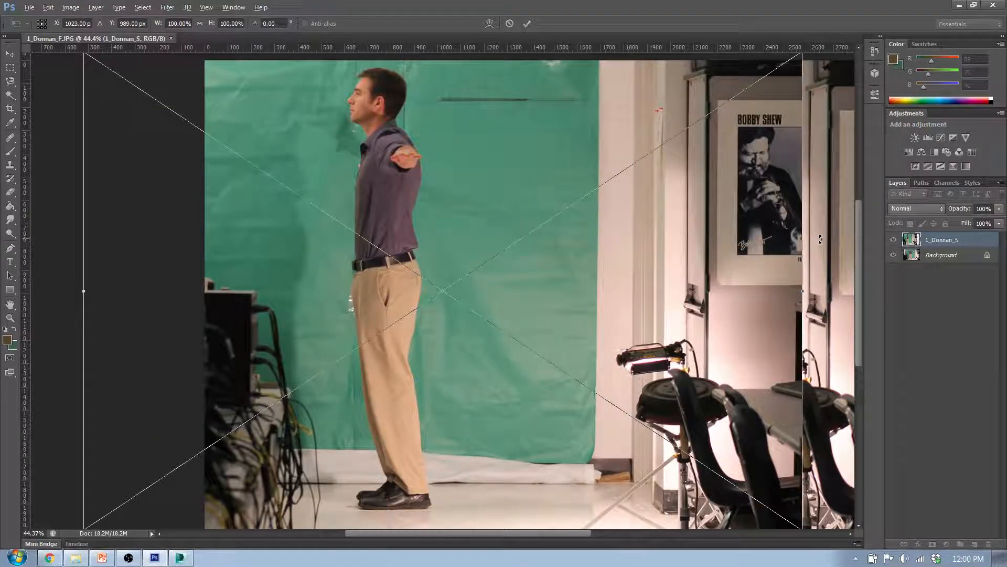
pyautogui.keyDown('alt'); pyautogui.scroll(-3, 647, 335); pyautogui.keyUp('alt')
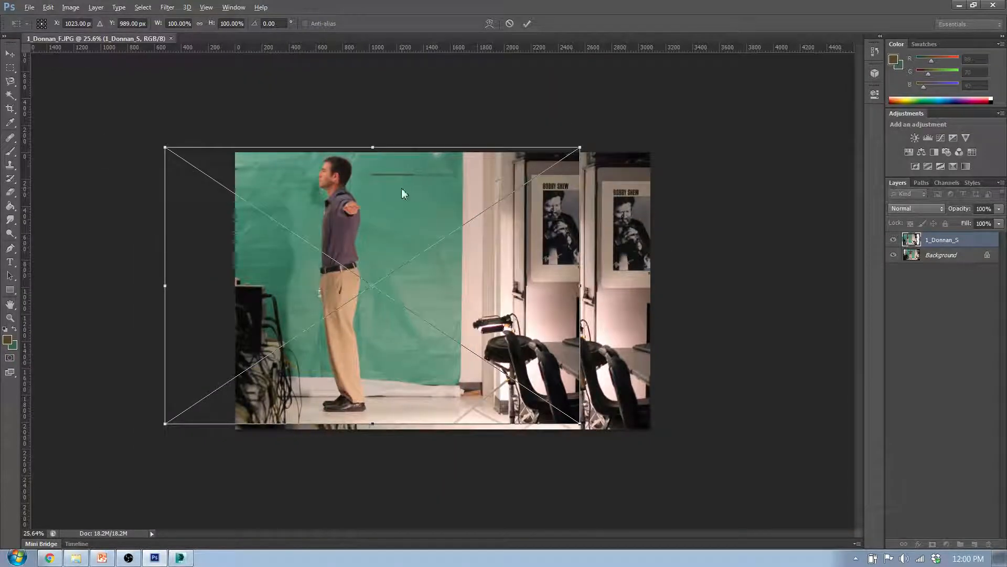
pyautogui.moveTo(404, 194); pyautogui.dragTo(473, 195)
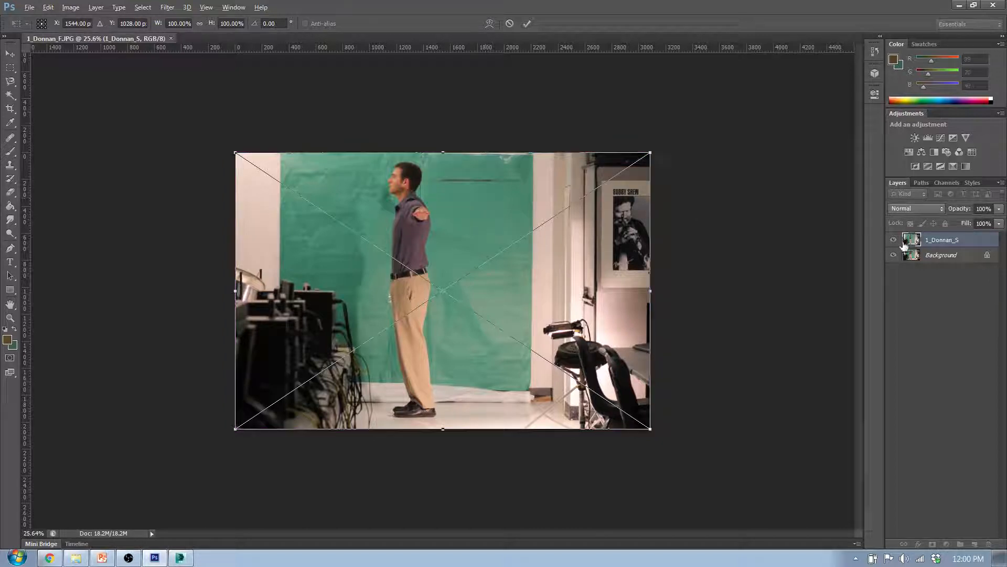
pyautogui.press('Return')
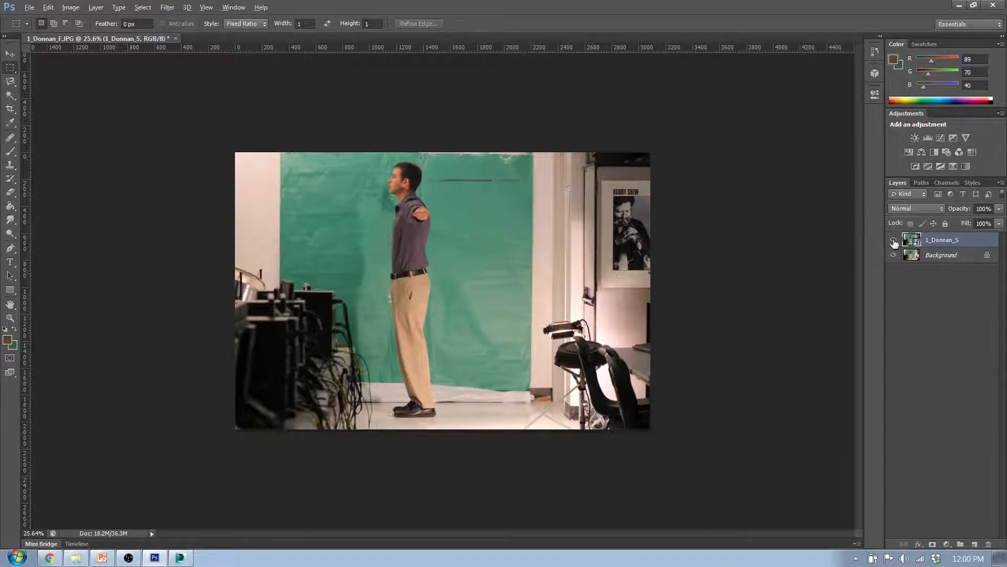
# Compare the side and front poses by repeatedly showing and hiding the side-view layer, and leave it hidden
pyautogui.click(894, 241)
pyautogui.click(894, 241)
pyautogui.click(894, 241)
pyautogui.click(894, 241)
pyautogui.click(894, 240)
pyautogui.click(894, 241)
pyautogui.click(894, 241)
pyautogui.click(894, 241)
pyautogui.click(894, 241)
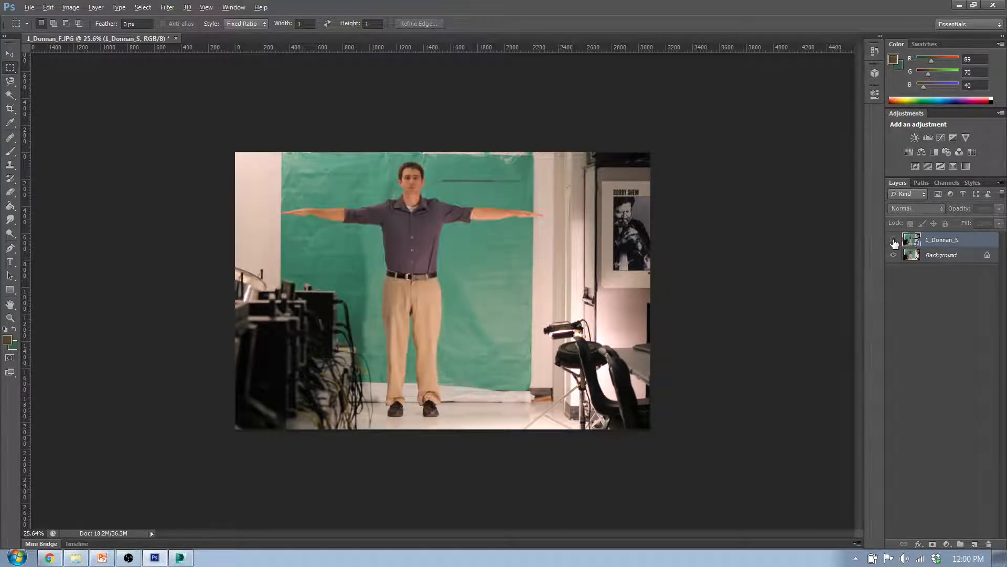
pyautogui.click(894, 240)
pyautogui.click(894, 241)
pyautogui.click(894, 241)
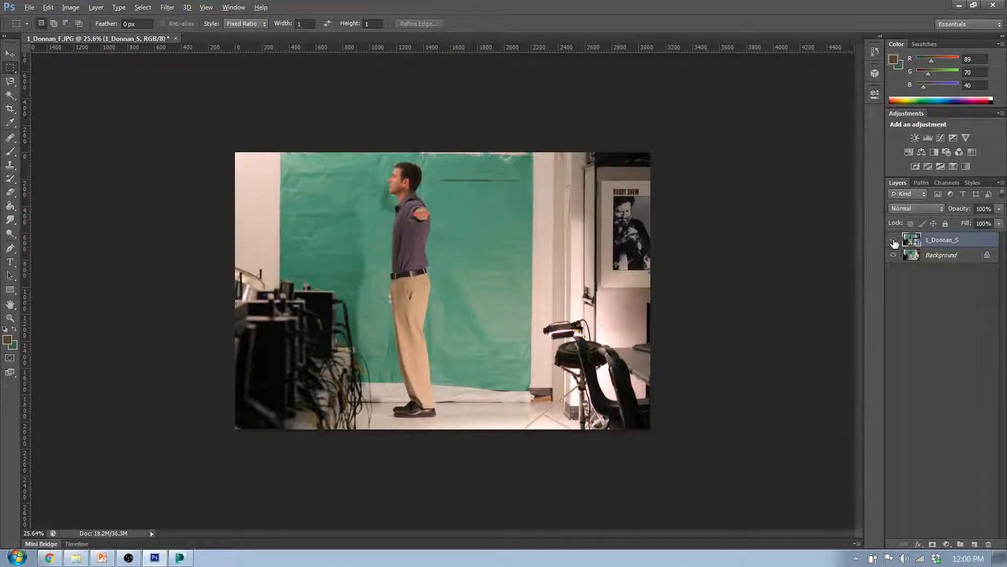
pyautogui.click(894, 241)
pyautogui.click(894, 241)
pyautogui.click(894, 241)
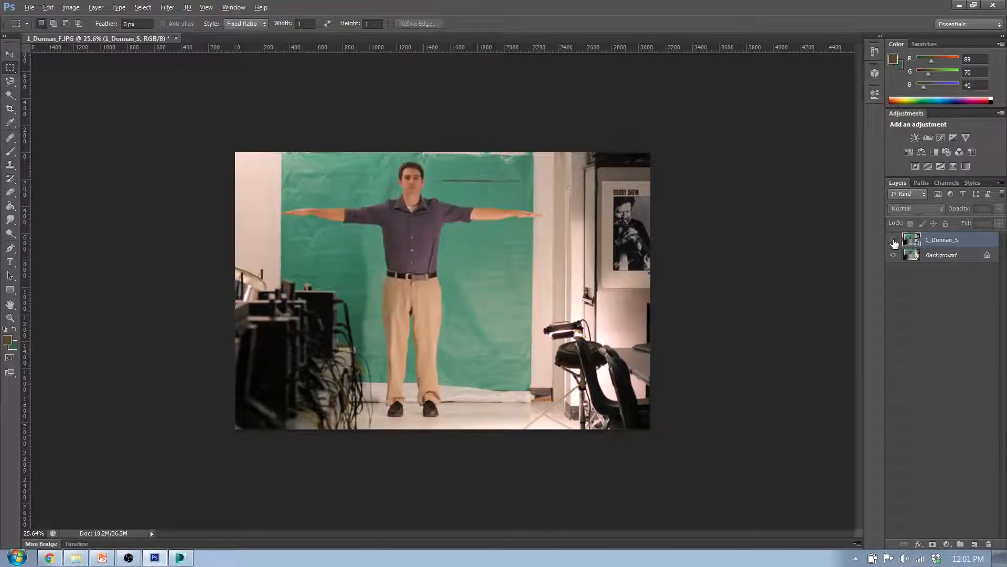
pyautogui.click(894, 241)
pyautogui.click(894, 241)
pyautogui.click(894, 241)
pyautogui.keyDown('alt'); pyautogui.scroll(4, 266, 263); pyautogui.keyUp('alt')
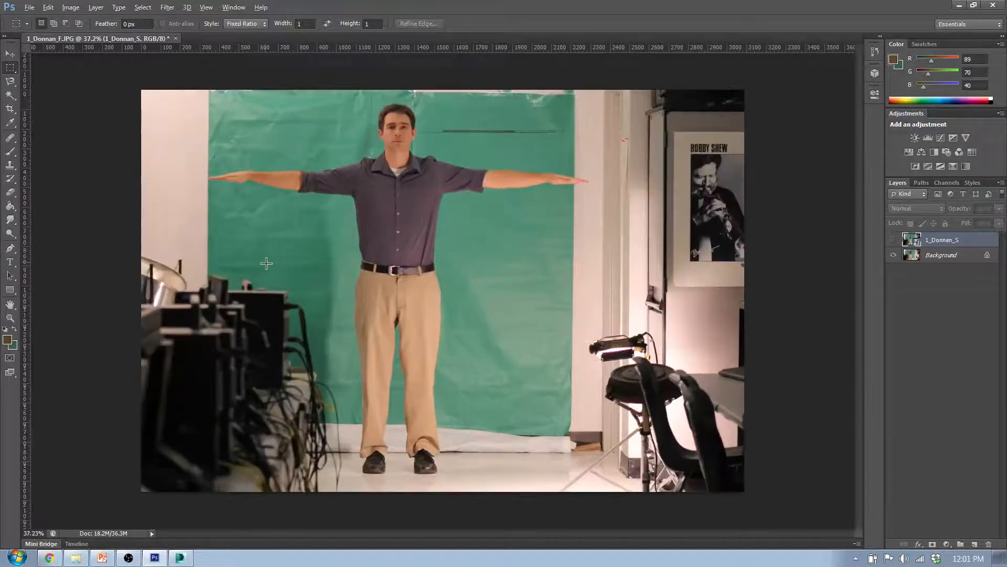
pyautogui.click(894, 240)
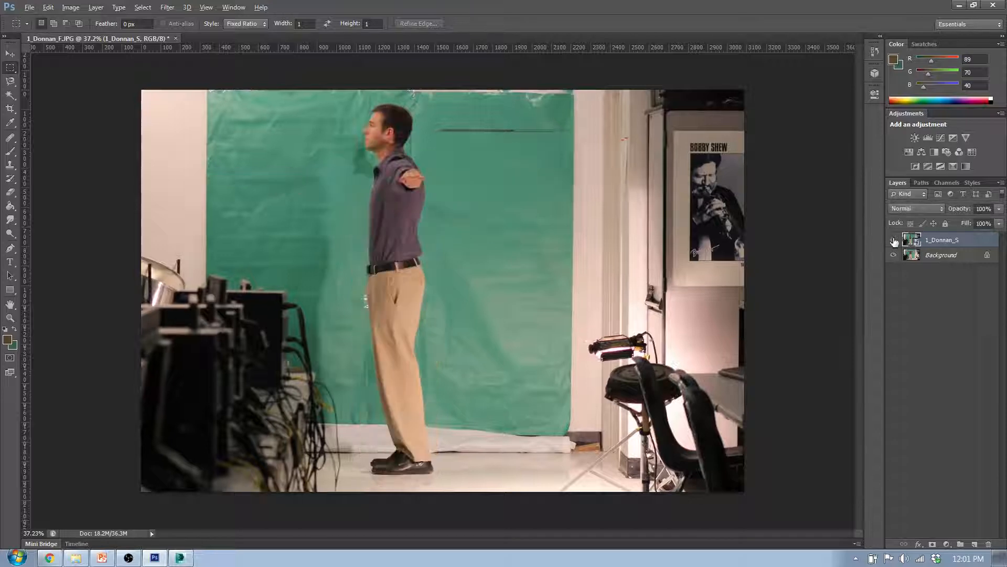
pyautogui.click(894, 241)
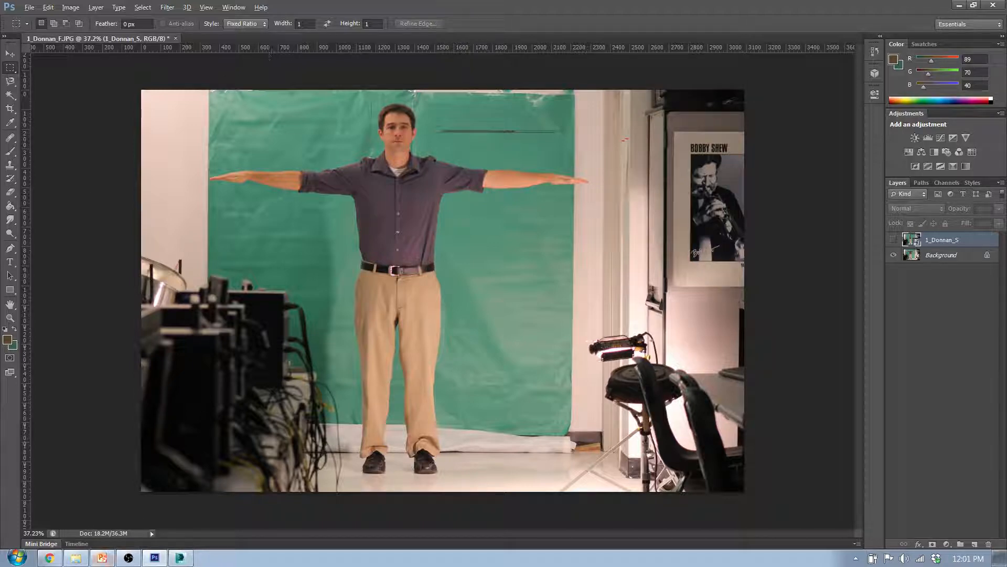
# Switch to PowerPoint, highlight "Use guidelines" on the Photoshop Modifications slide, and return to Photoshop
pyautogui.click(103, 558)
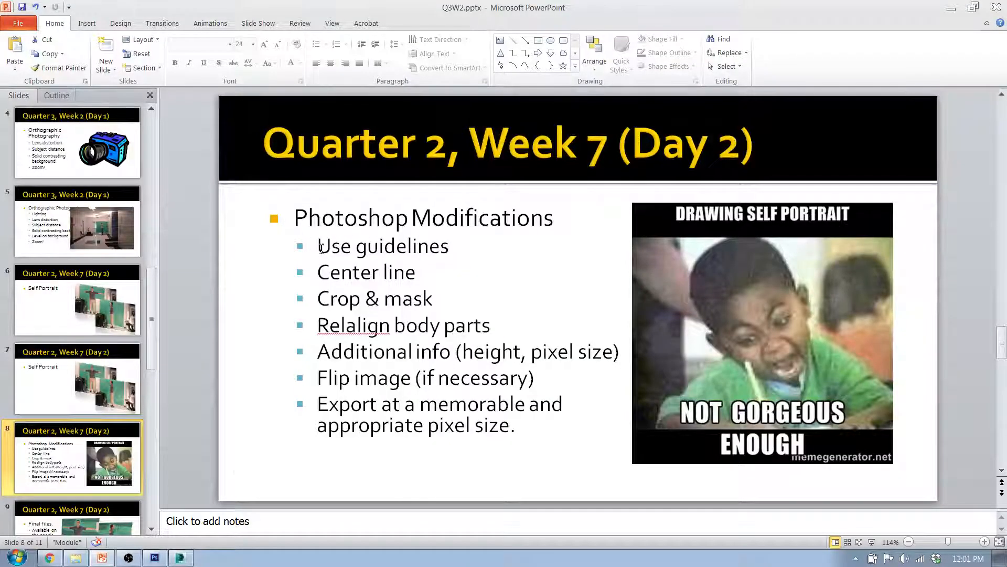
pyautogui.moveTo(320, 249); pyautogui.dragTo(440, 247)
pyautogui.moveTo(633, 8); pyautogui.dragTo(0, 50)
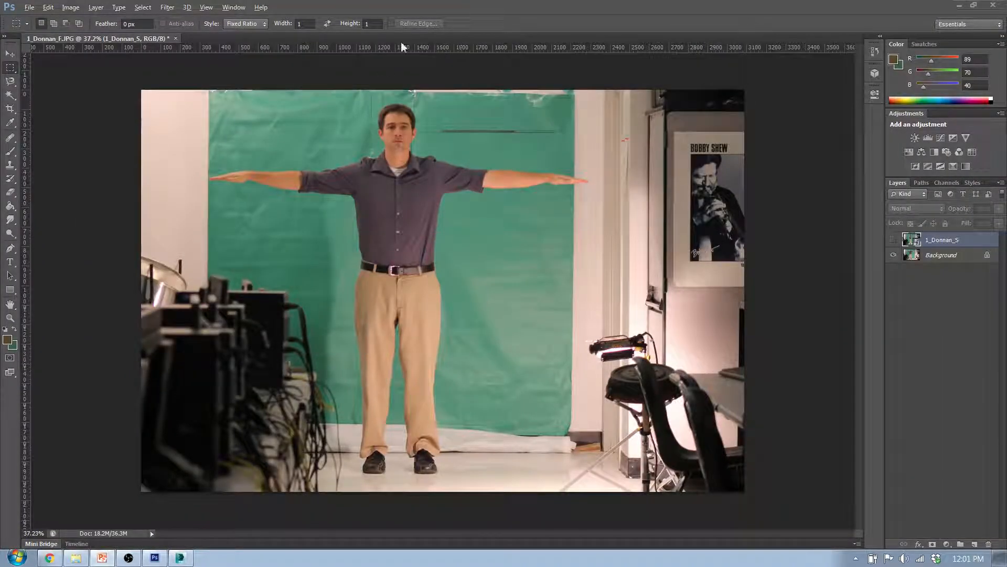
# Check that rulers are enabled, and place a horizontal guide across the photo at the level of the fingertips
pyautogui.click(233, 7)
pyautogui.click(234, 7)
pyautogui.click(204, 8)
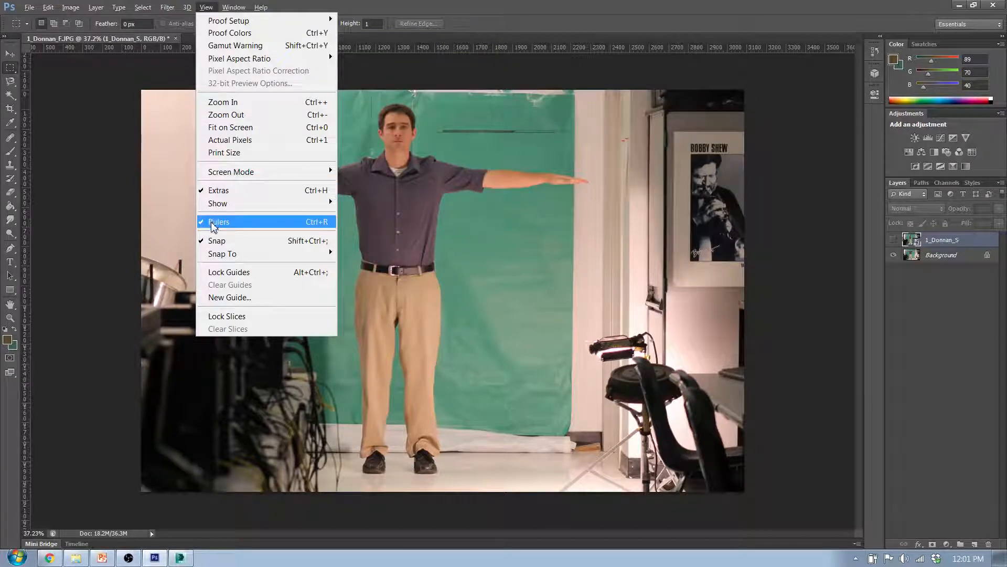
pyautogui.click(500, 23)
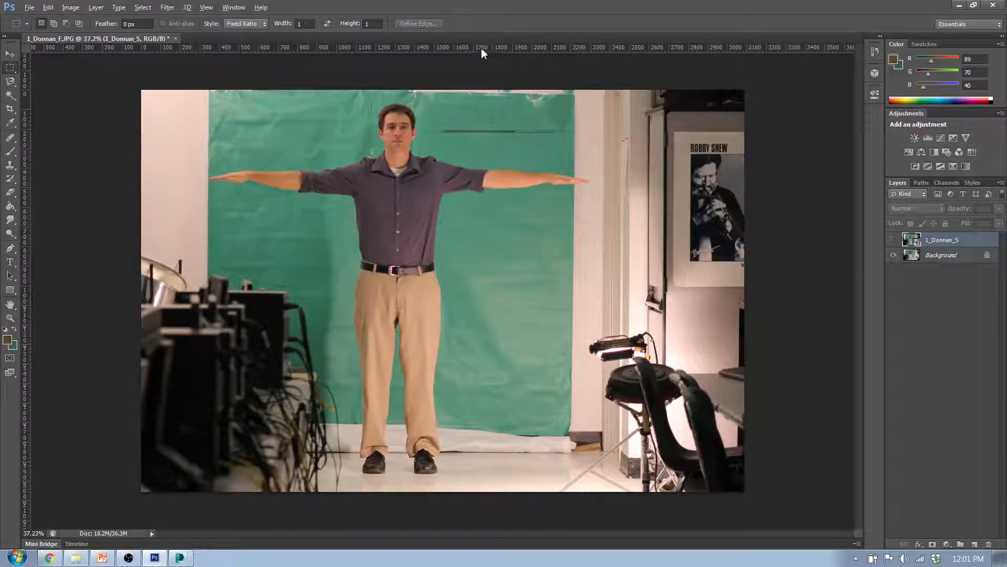
pyautogui.moveTo(481, 48); pyautogui.dragTo(494, 129)
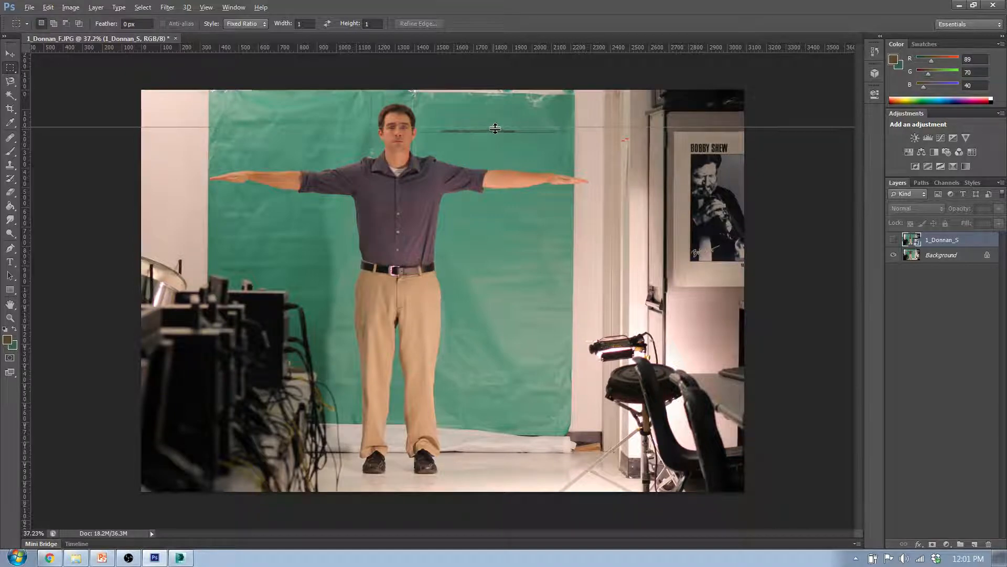
pyautogui.moveTo(496, 129); pyautogui.dragTo(498, 181)
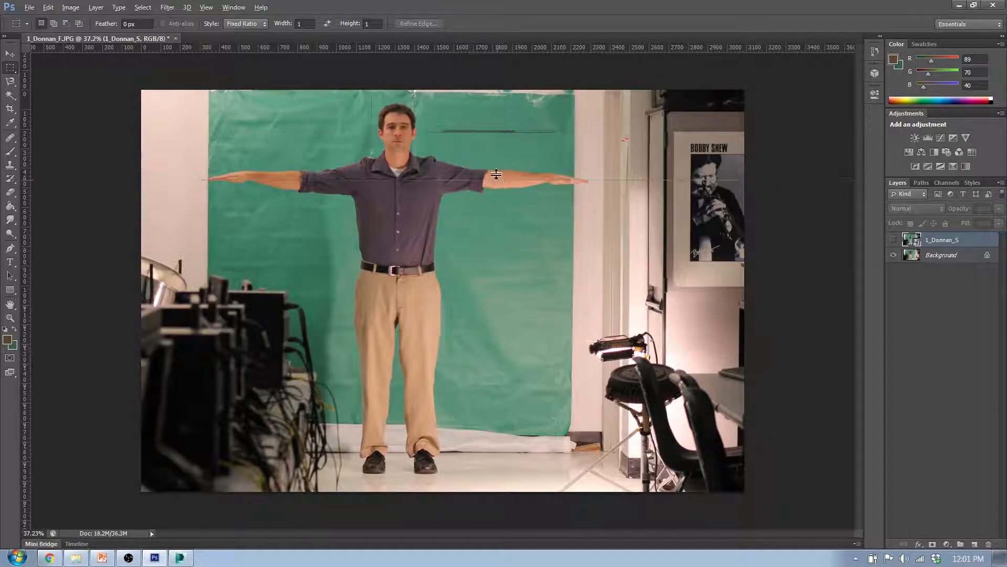
# Place a vertical guide down the figure's centre line, near the middle of the face
pyautogui.moveTo(26, 130); pyautogui.dragTo(397, 179)
pyautogui.keyDown('alt'); pyautogui.scroll(7, 402, 163); pyautogui.keyUp('alt')
pyautogui.keyDown('alt'); pyautogui.scroll(6, 396, 113); pyautogui.keyUp('alt')
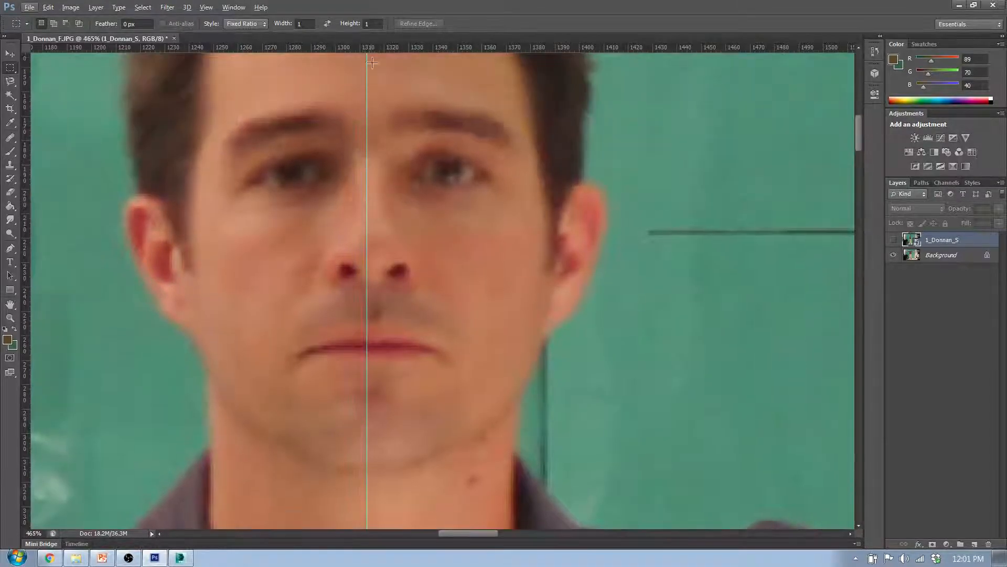
pyautogui.scroll(2, 382, 136)
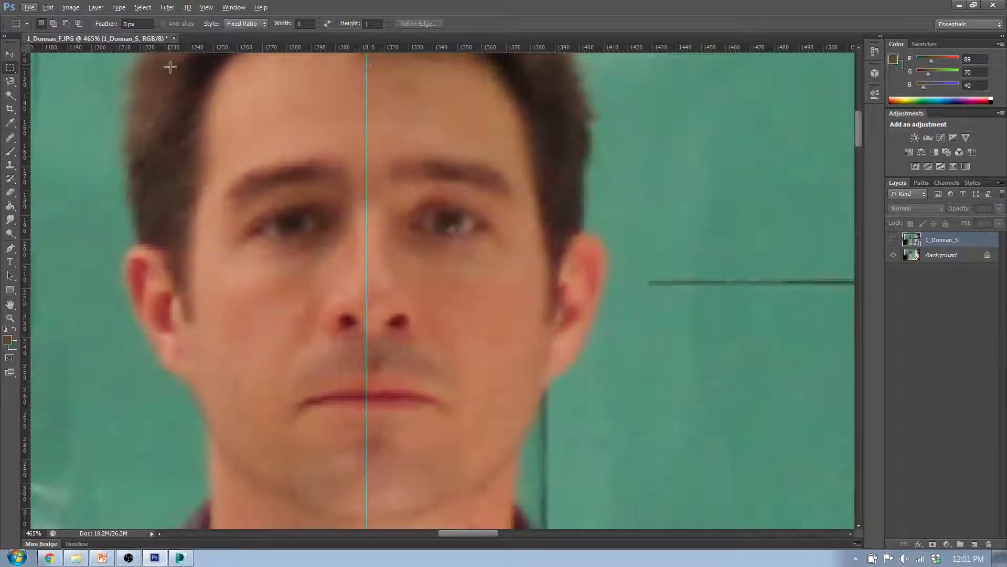
# Fine-tune the vertical guide with the Move tool to run through the middle of the face, and check it against the torso
pyautogui.click(10, 53)
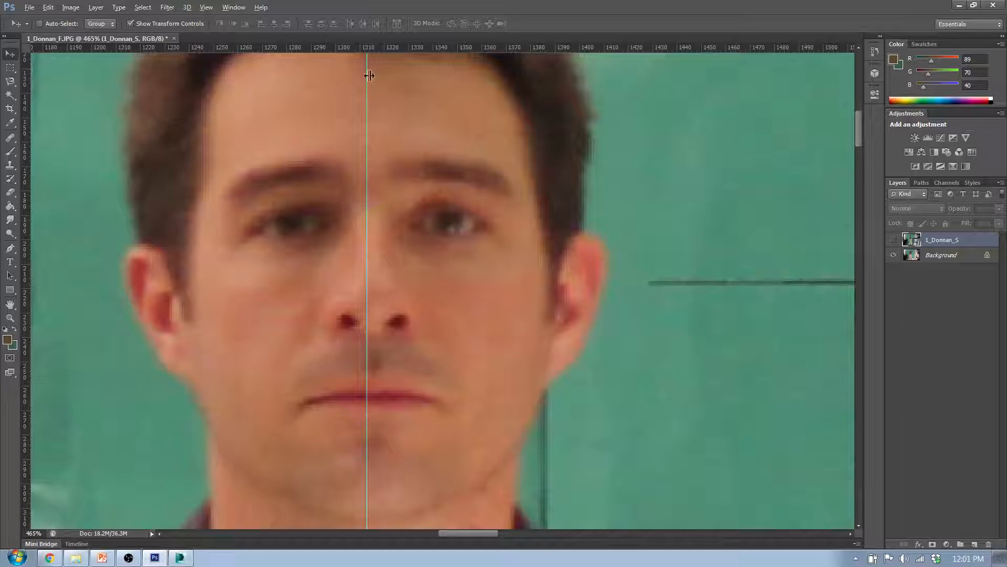
pyautogui.moveTo(371, 75); pyautogui.dragTo(372, 73)
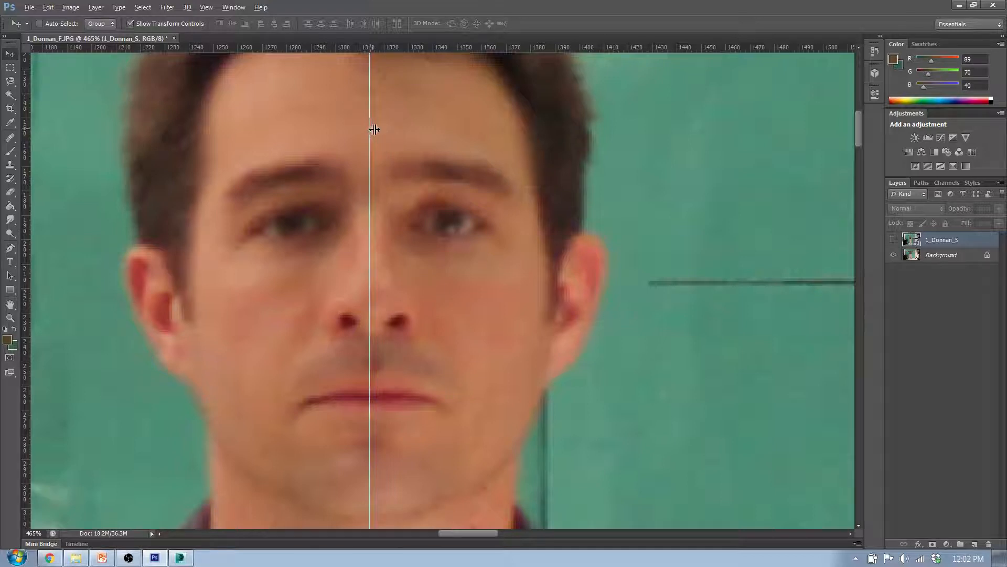
pyautogui.moveTo(373, 130); pyautogui.dragTo(310, 128)
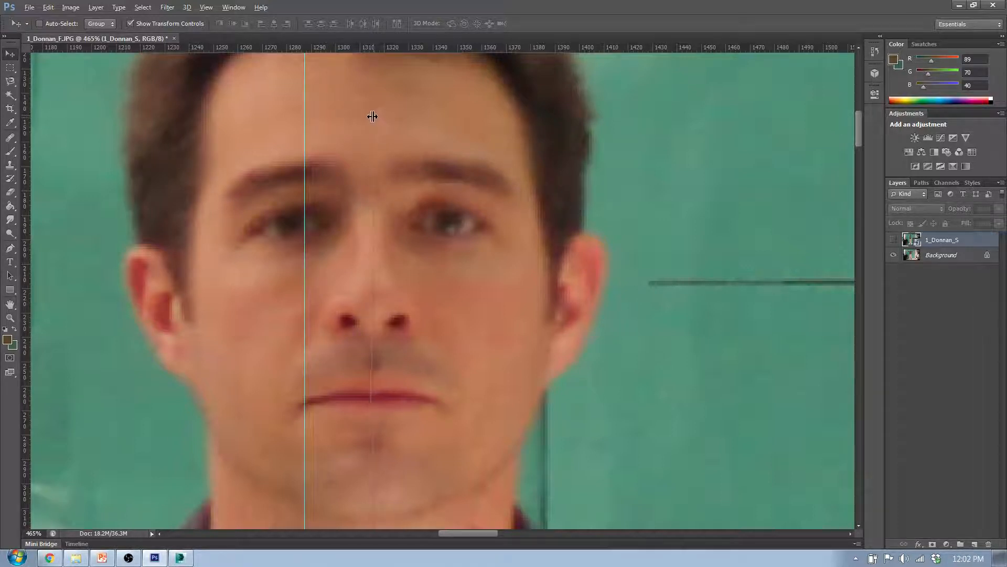
pyautogui.moveTo(372, 115); pyautogui.dragTo(372, 117)
pyautogui.keyDown('alt'); pyautogui.scroll(-8, 368, 131); pyautogui.keyUp('alt')
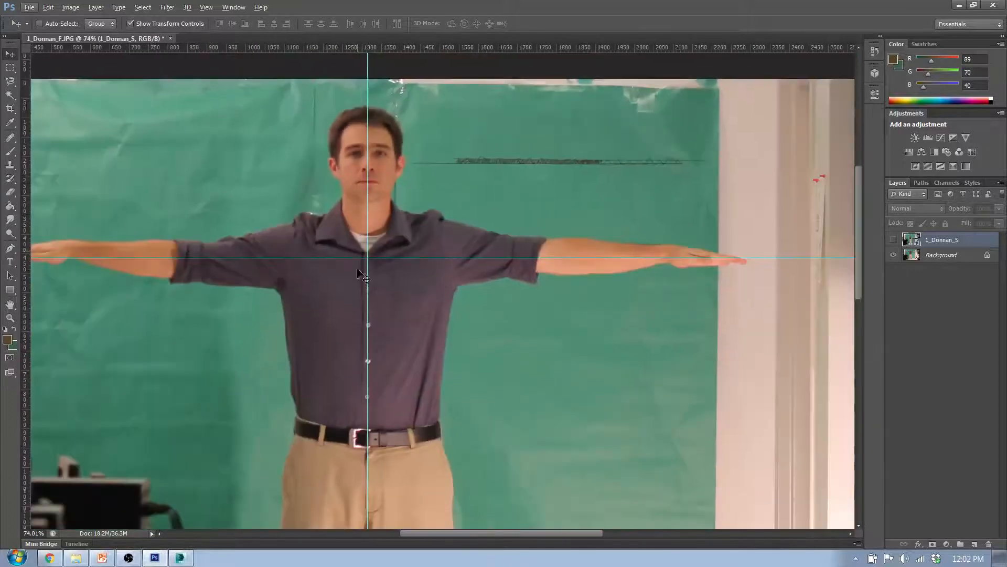
pyautogui.scroll(-6, 378, 215)
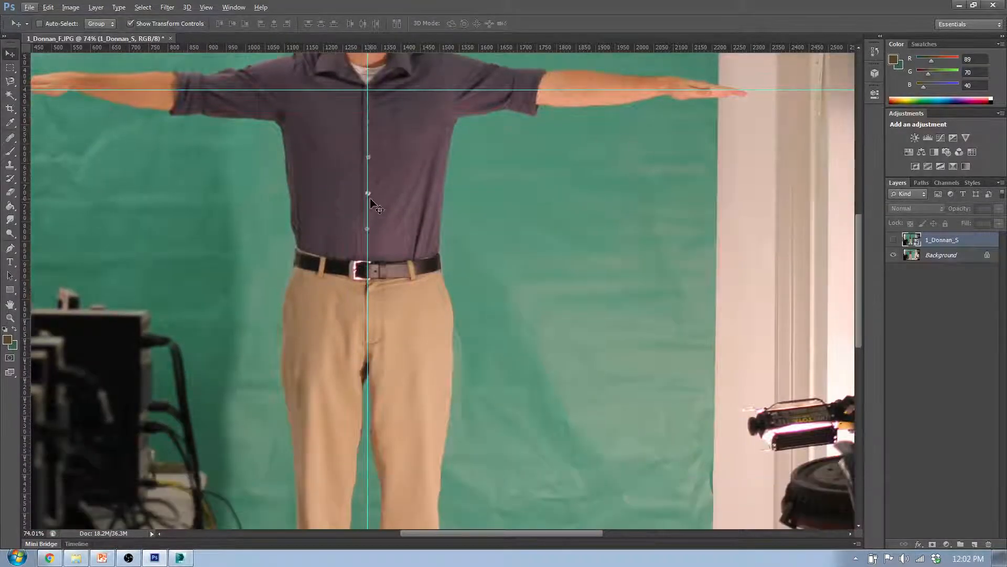
pyautogui.scroll(2, 371, 206)
pyautogui.scroll(-2, 379, 164)
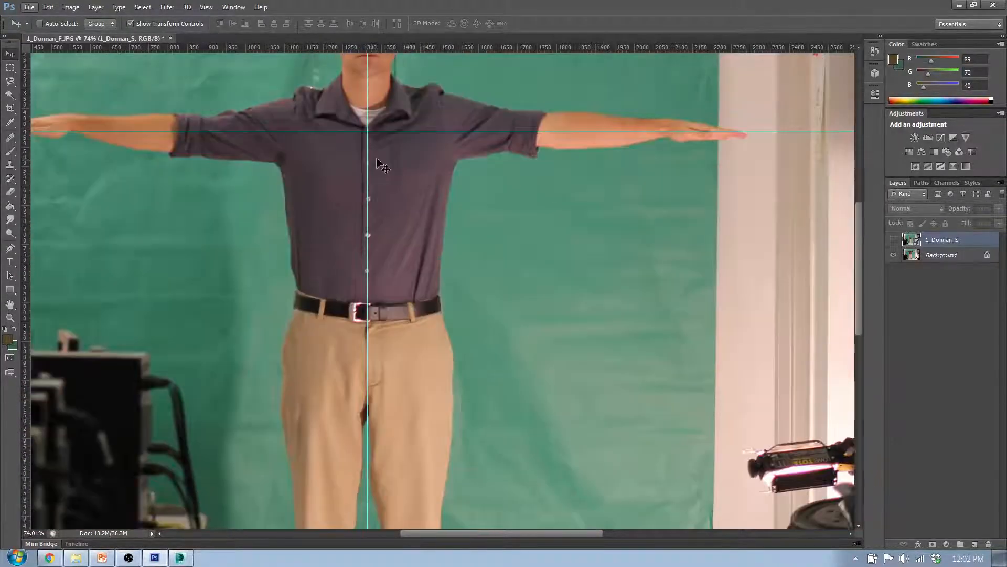
# Place a horizontal guide across the face at eye level and fine-tune it to run through both eyes
pyautogui.keyDown('alt'); pyautogui.scroll(-3, 379, 167); pyautogui.keyUp('alt')
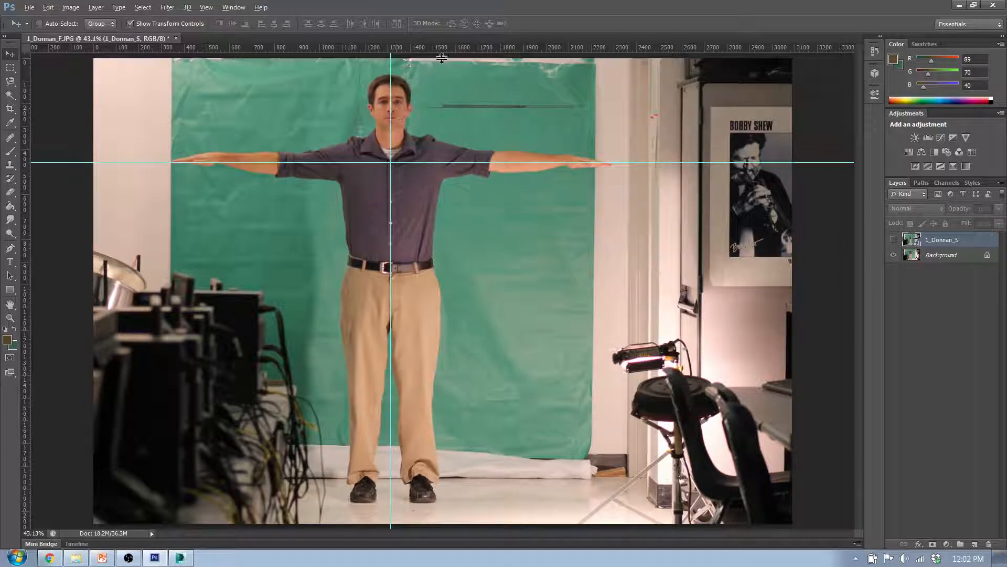
pyautogui.moveTo(441, 58); pyautogui.dragTo(580, 101)
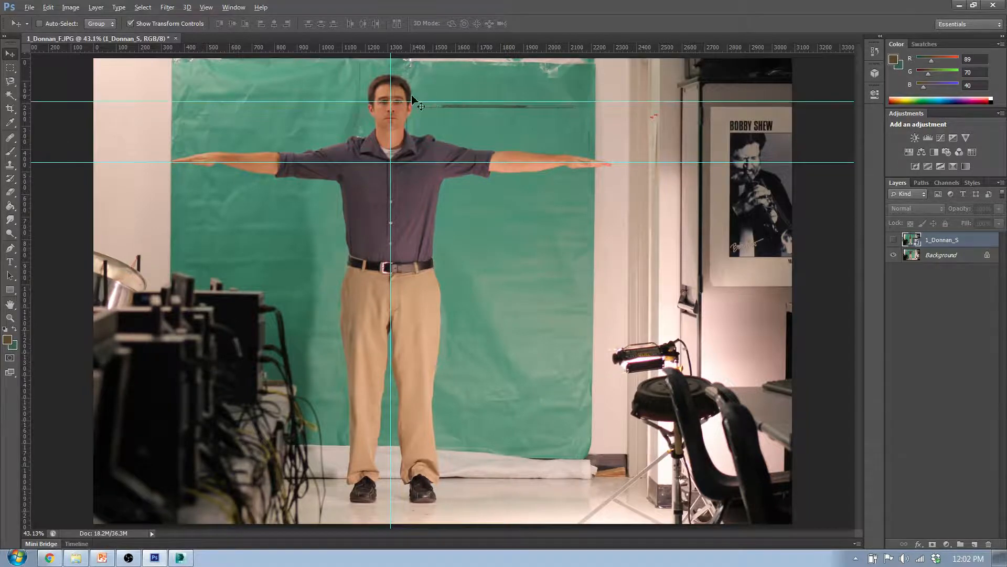
pyautogui.keyDown('alt'); pyautogui.scroll(12, 406, 99); pyautogui.keyUp('alt')
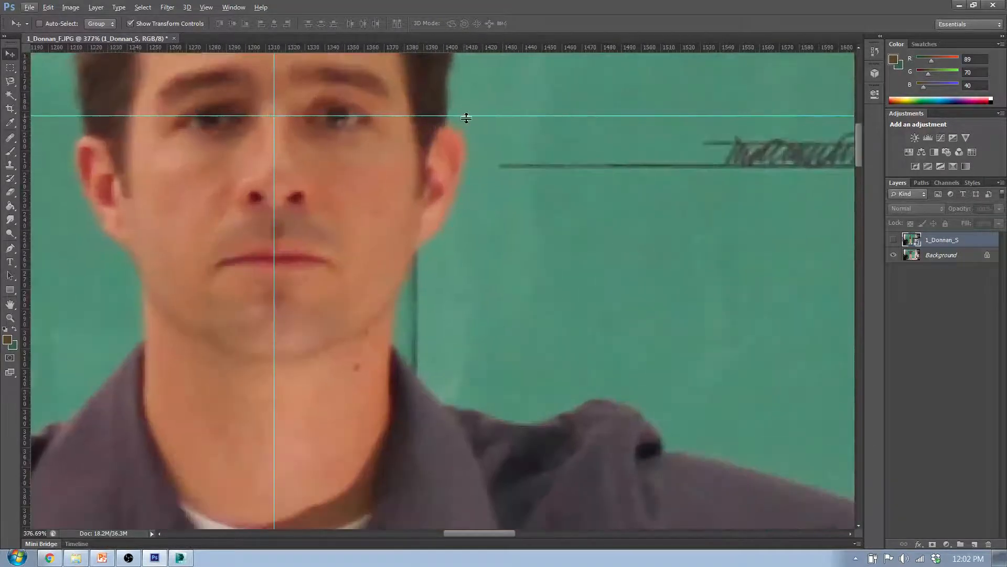
pyautogui.moveTo(468, 120); pyautogui.dragTo(467, 118)
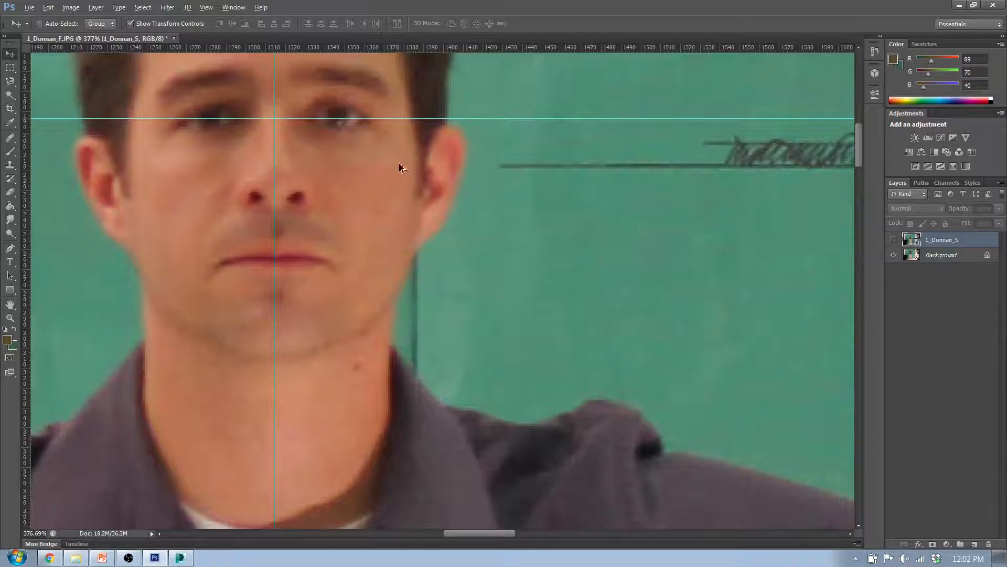
# Check the vertical centre guide against the belt, the legs and the gap between the feet in the front photo
pyautogui.keyDown('alt'); pyautogui.scroll(-8, 343, 222); pyautogui.keyUp('alt')
pyautogui.scroll(-5, 347, 223)
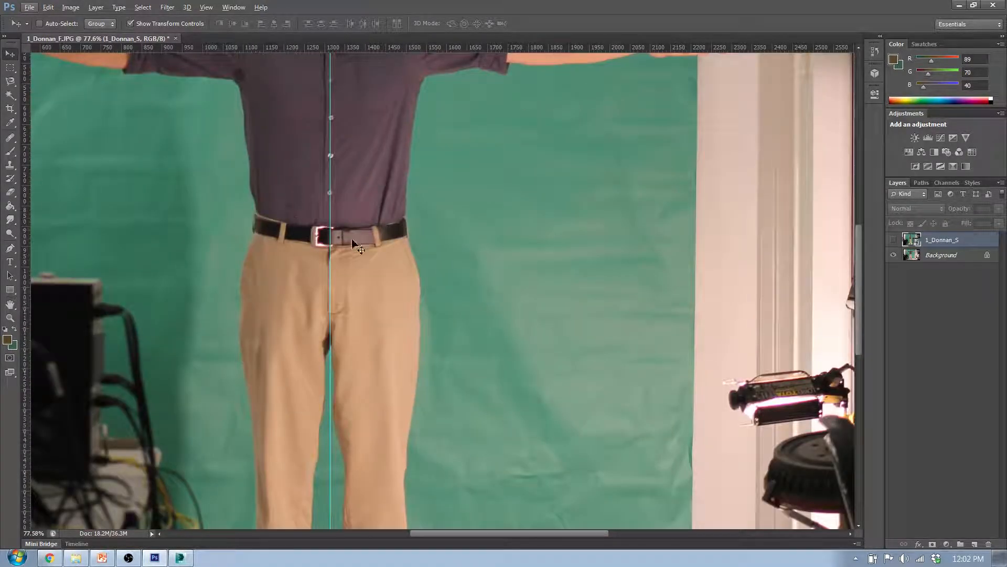
pyautogui.scroll(-1, 428, 294)
pyautogui.scroll(-2, 402, 303)
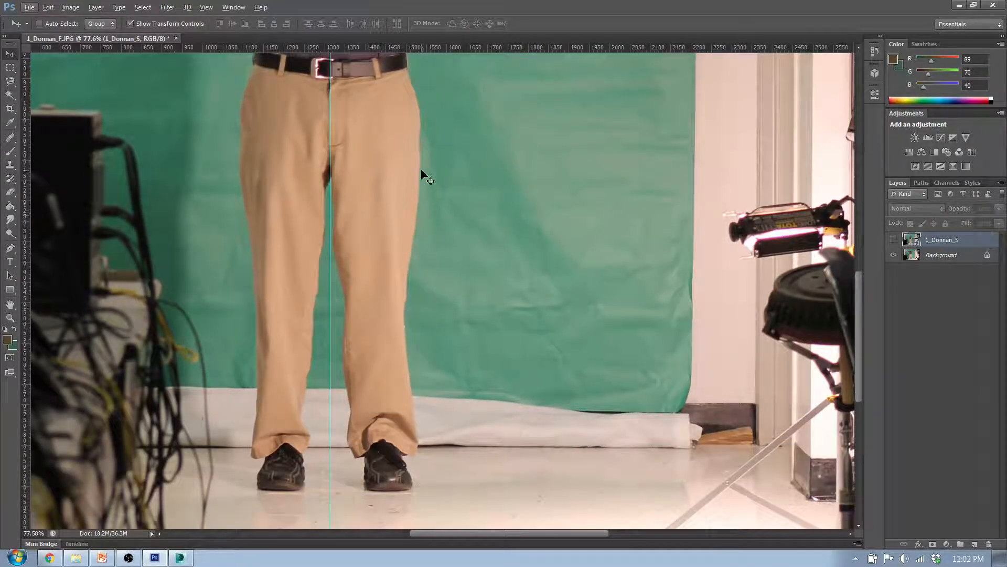
pyautogui.scroll(1, 422, 176)
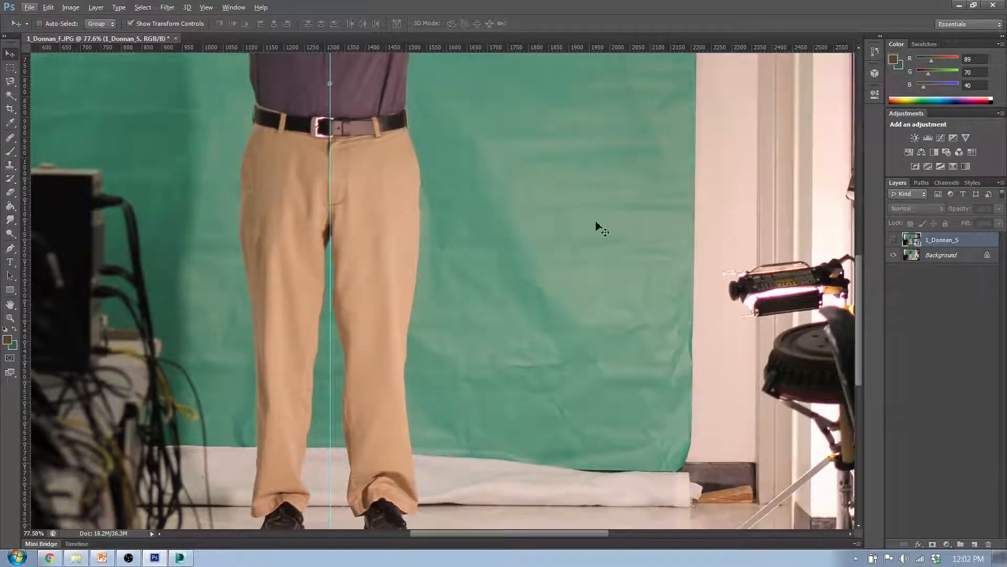
pyautogui.keyDown('alt'); pyautogui.scroll(-4, 419, 270); pyautogui.keyUp('alt')
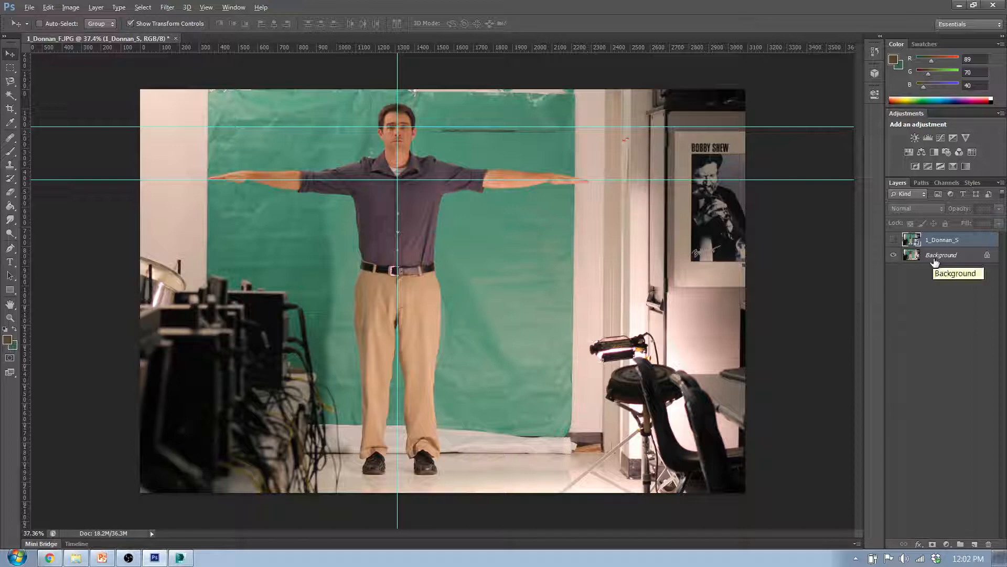
# Compare the side and front photos against the guides by toggling the side-view layer, leaving it hidden
pyautogui.click(893, 240)
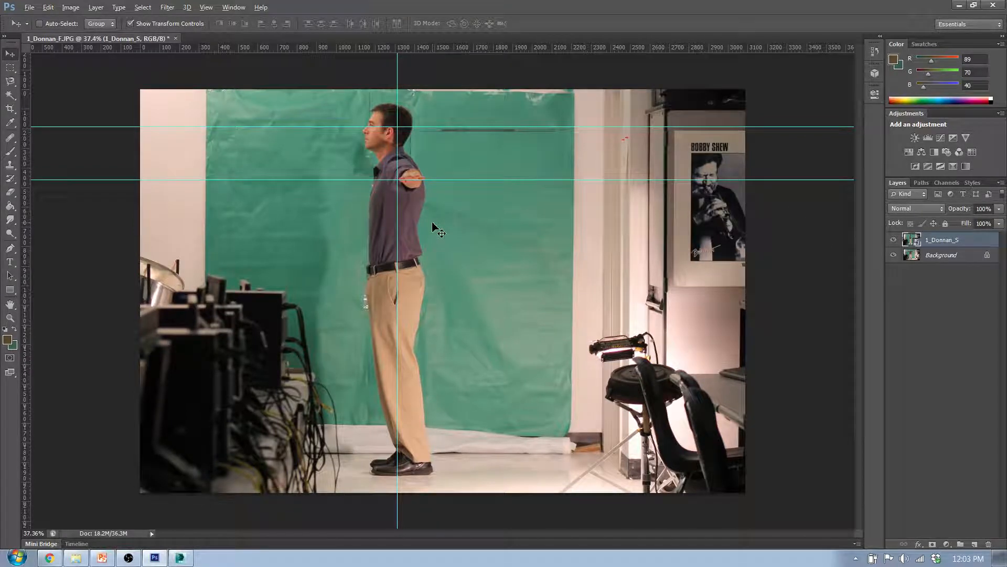
pyautogui.keyDown('alt'); pyautogui.scroll(3, 386, 145); pyautogui.keyUp('alt')
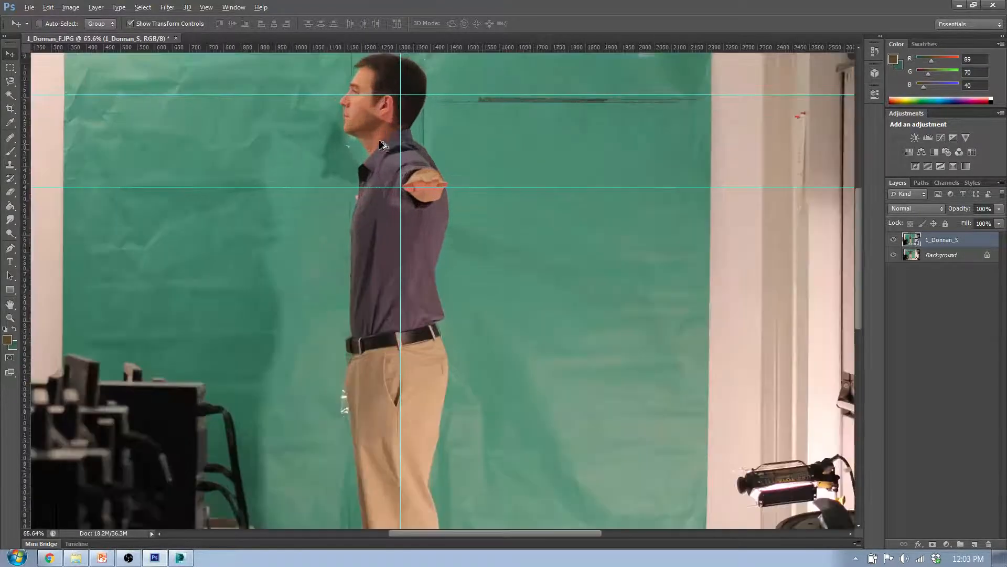
pyautogui.keyDown('alt'); pyautogui.scroll(-3, 387, 160); pyautogui.keyUp('alt')
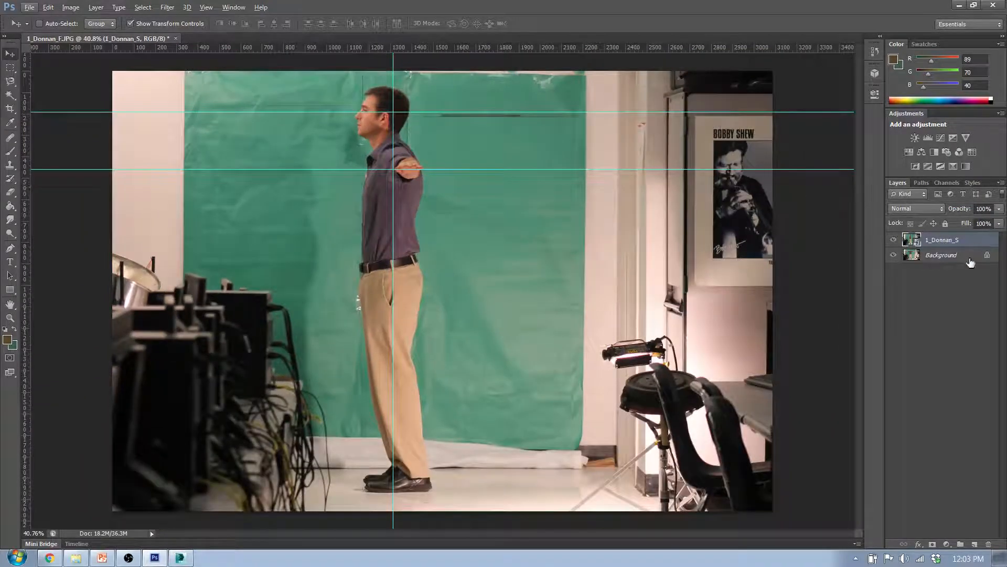
pyautogui.click(956, 257)
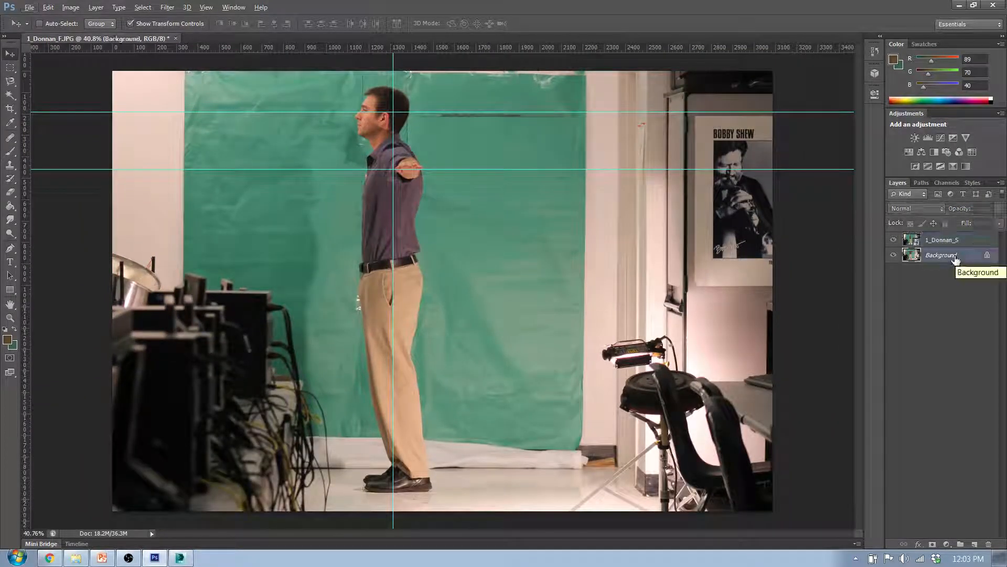
pyautogui.click(894, 241)
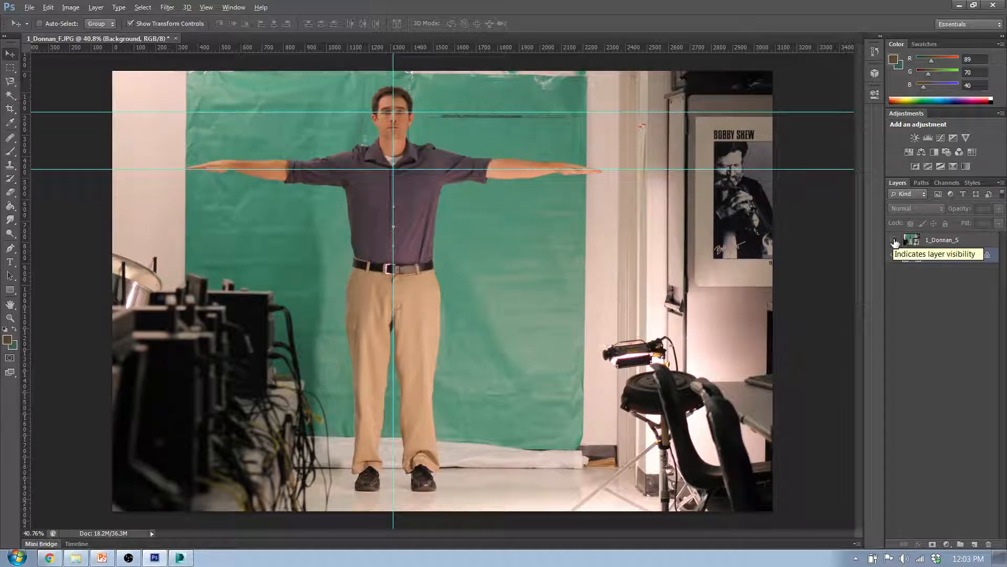
pyautogui.click(895, 240)
pyautogui.click(892, 277)
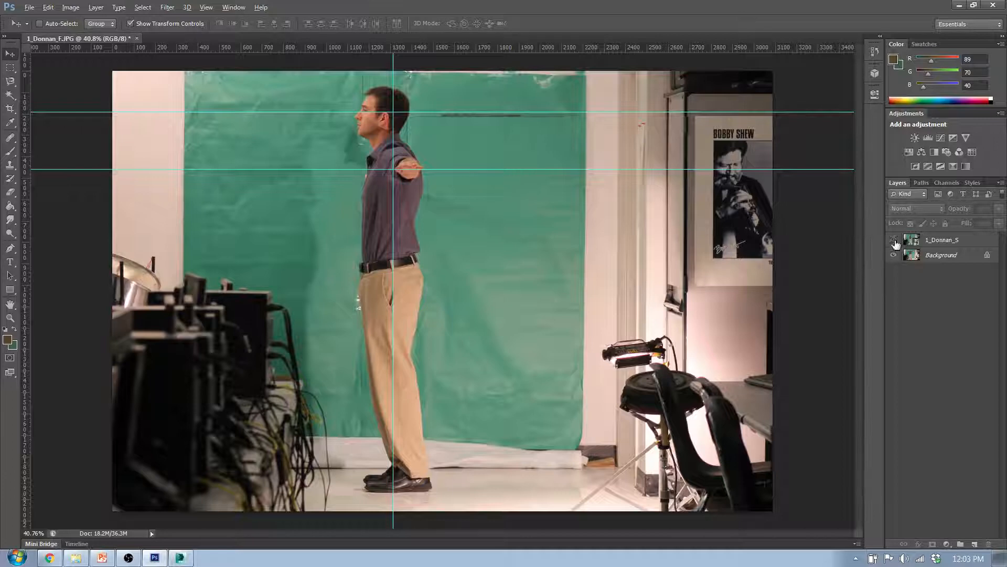
pyautogui.click(894, 241)
# Select a square area with a fixed 1:1 ratio around the front figure, from fingertip to fingertip, and crop the image to it
pyautogui.click(9, 67)
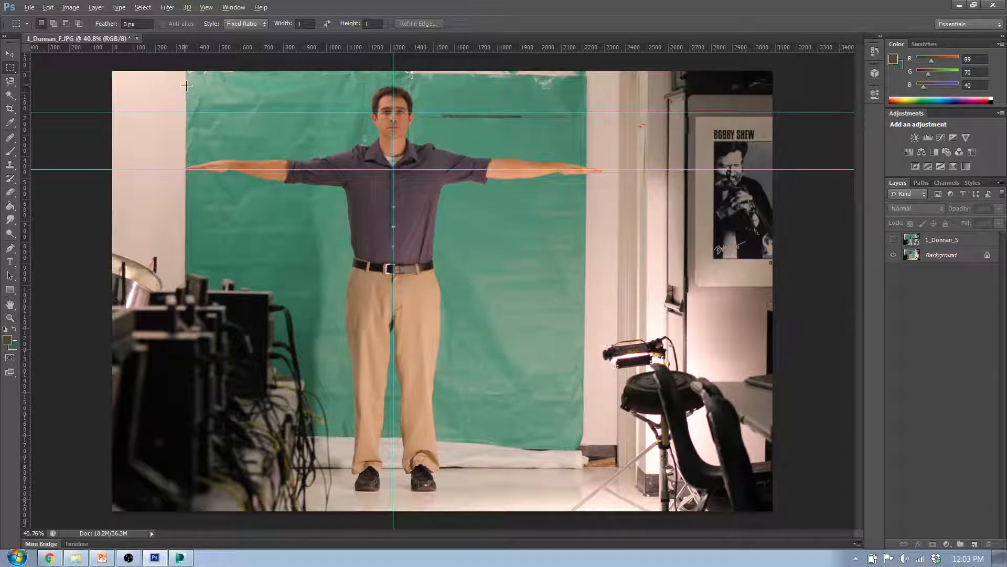
pyautogui.moveTo(186, 85); pyautogui.dragTo(258, 156)
pyautogui.moveTo(466, 210); pyautogui.dragTo(880, 502)
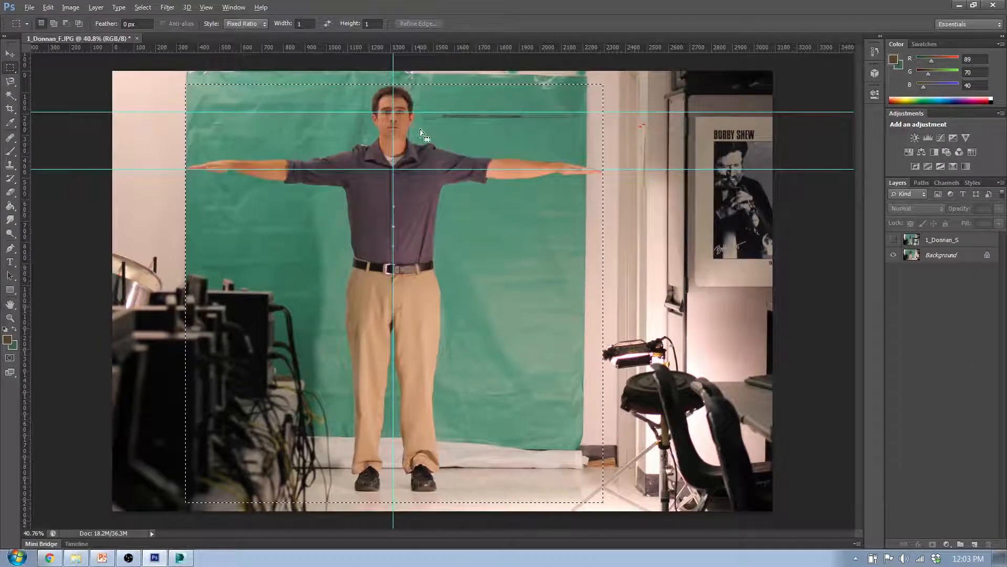
pyautogui.click(69, 8)
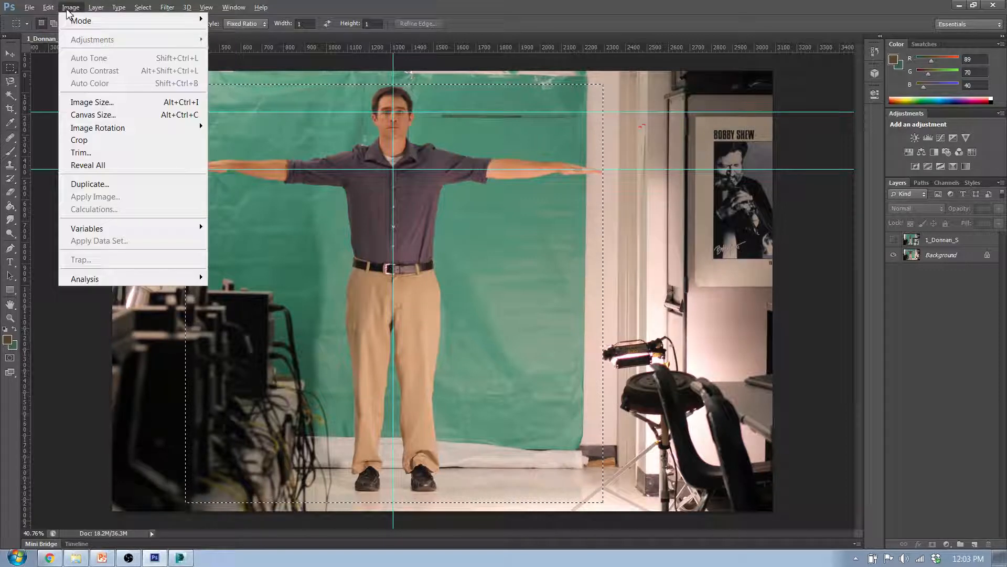
pyautogui.click(79, 140)
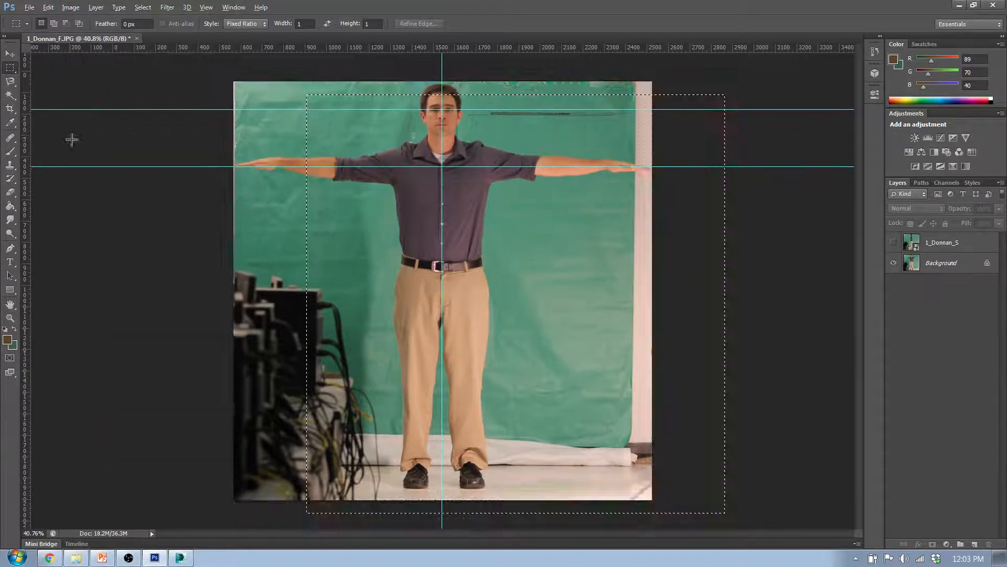
# Toggle the side-view layer to compare both cropped photos, leaving the side view shown
pyautogui.click(893, 242)
pyautogui.click(893, 242)
pyautogui.click(895, 244)
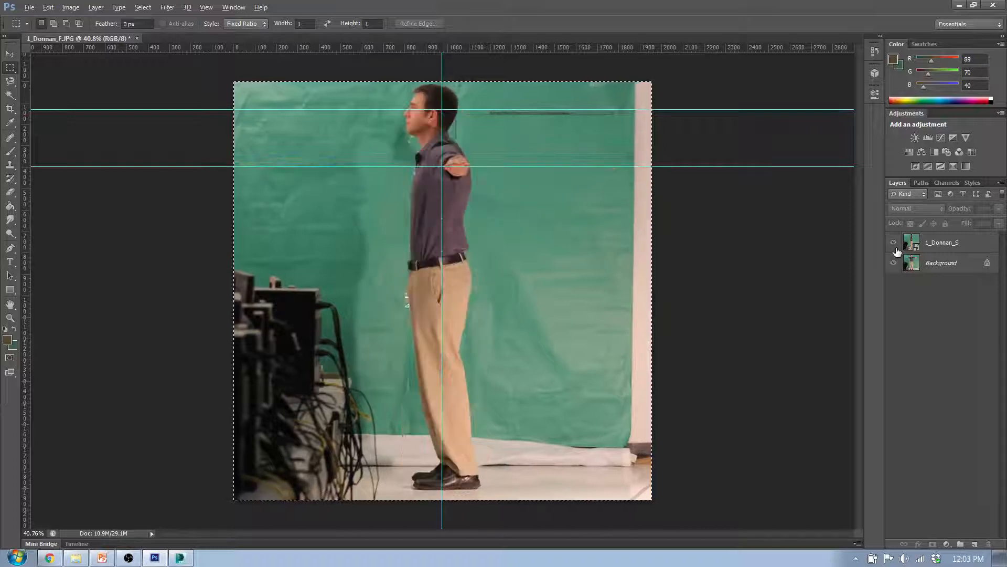
pyautogui.click(894, 245)
pyautogui.click(894, 245)
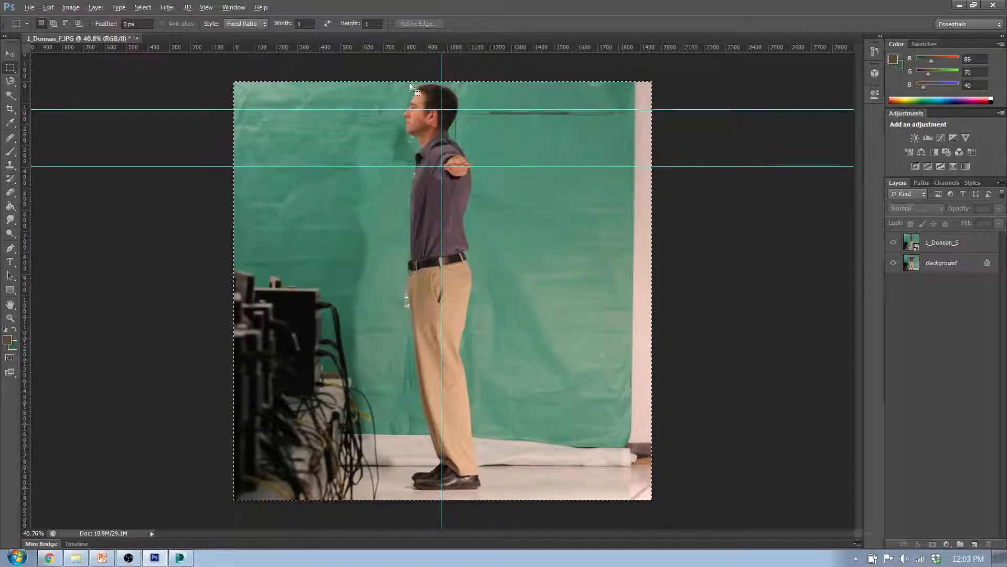
# Place a horizontal guide above the head in the side photo and adjust it to touch the top of the hair
pyautogui.moveTo(474, 49); pyautogui.dragTo(478, 88)
pyautogui.keyDown('alt'); pyautogui.scroll(8, 462, 105); pyautogui.keyUp('alt')
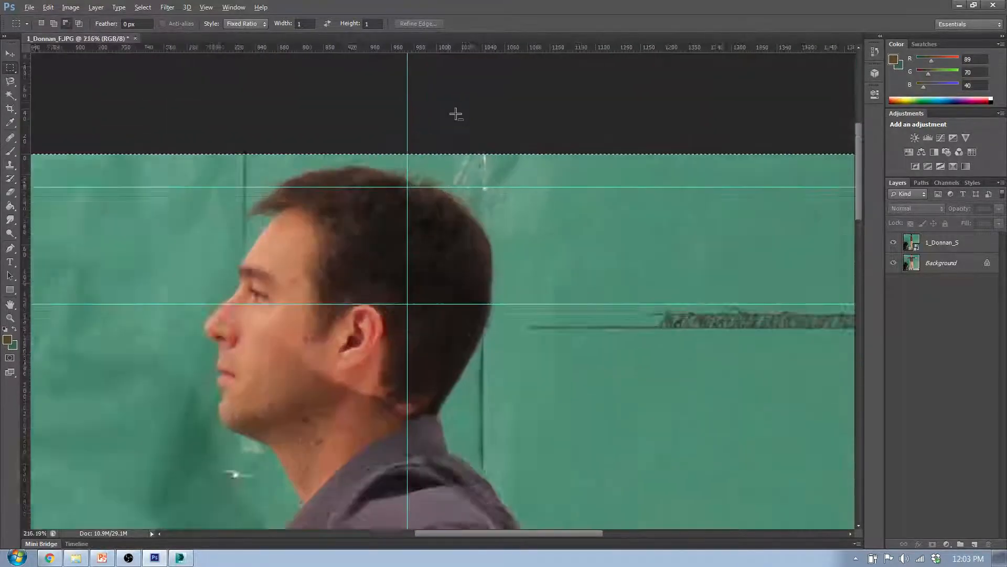
pyautogui.keyDown('alt'); pyautogui.scroll(1, 456, 114); pyautogui.keyUp('alt')
pyautogui.press('v')
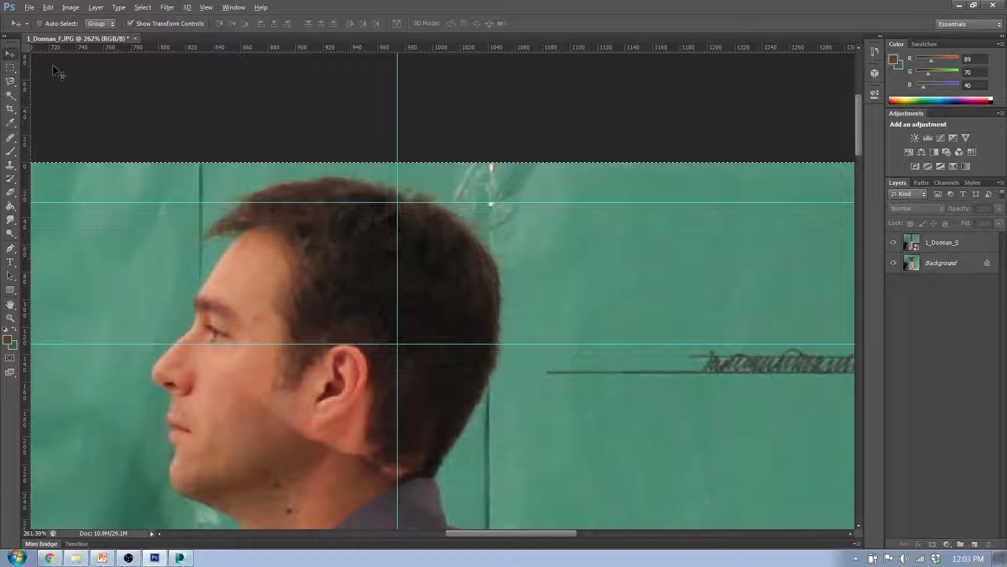
pyautogui.moveTo(465, 205); pyautogui.dragTo(466, 187)
# Place a horizontal guide along the soles of the shoes in the side photo
pyautogui.scroll(-2, 375, 202)
pyautogui.keyDown('alt'); pyautogui.scroll(-5, 375, 202); pyautogui.keyUp('alt')
pyautogui.keyDown('alt'); pyautogui.scroll(-3, 394, 230); pyautogui.keyUp('alt')
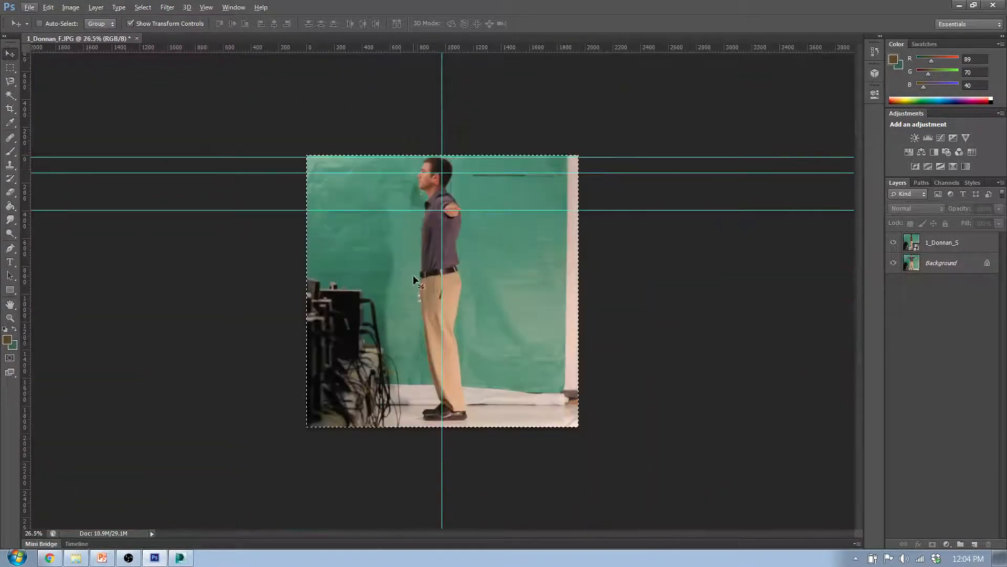
pyautogui.keyDown('alt'); pyautogui.scroll(3, 451, 441); pyautogui.keyUp('alt')
pyautogui.keyDown('alt'); pyautogui.scroll(-2, 427, 462); pyautogui.keyUp('alt')
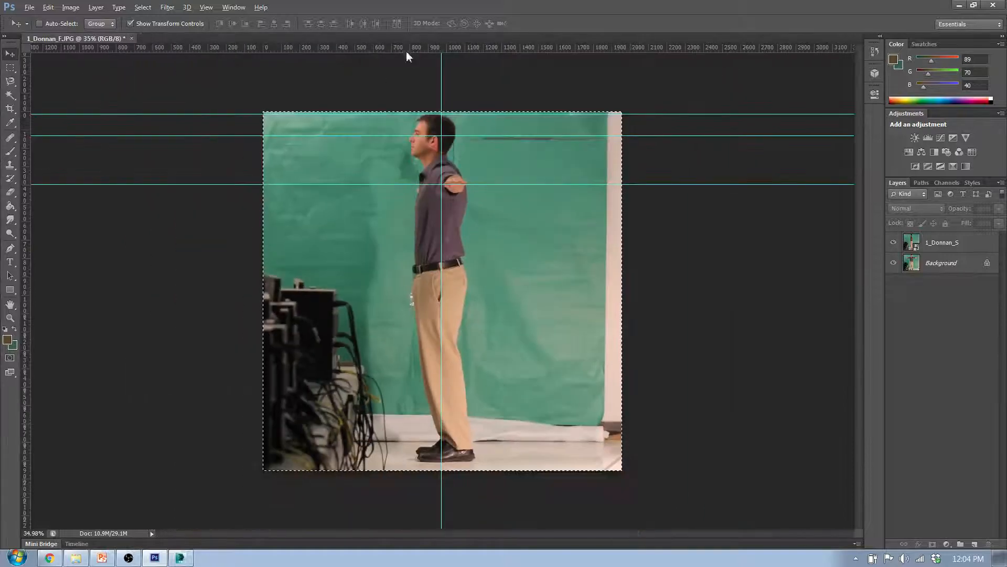
pyautogui.moveTo(422, 49); pyautogui.dragTo(475, 460)
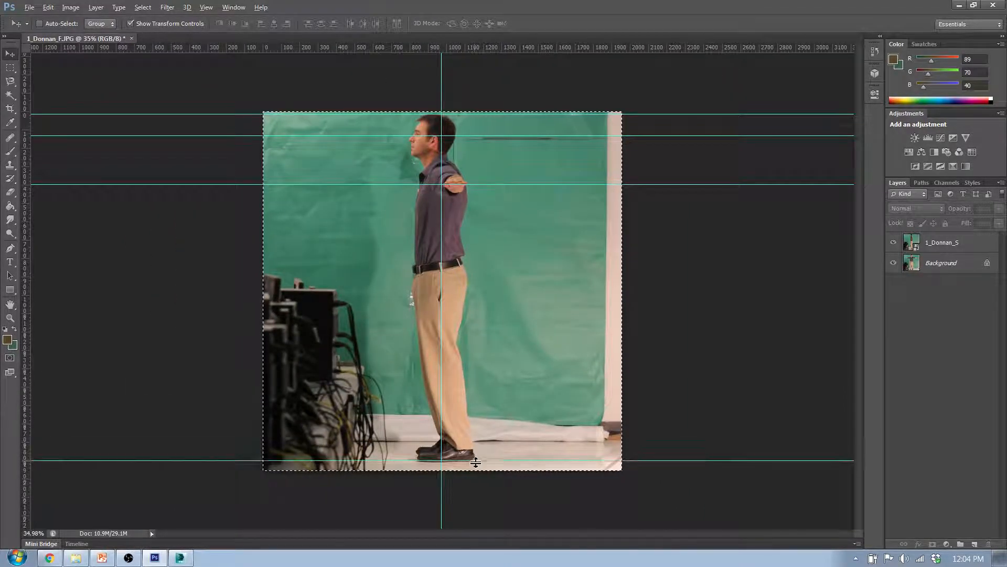
pyautogui.keyDown('alt'); pyautogui.scroll(2, 451, 447); pyautogui.keyUp('alt')
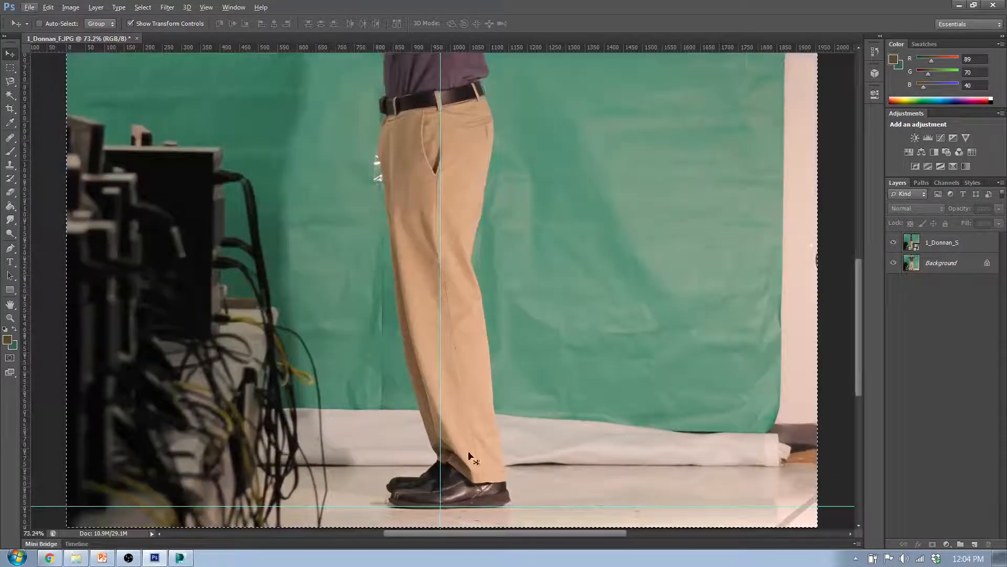
pyautogui.keyDown('alt'); pyautogui.scroll(-1, 488, 421); pyautogui.keyUp('alt')
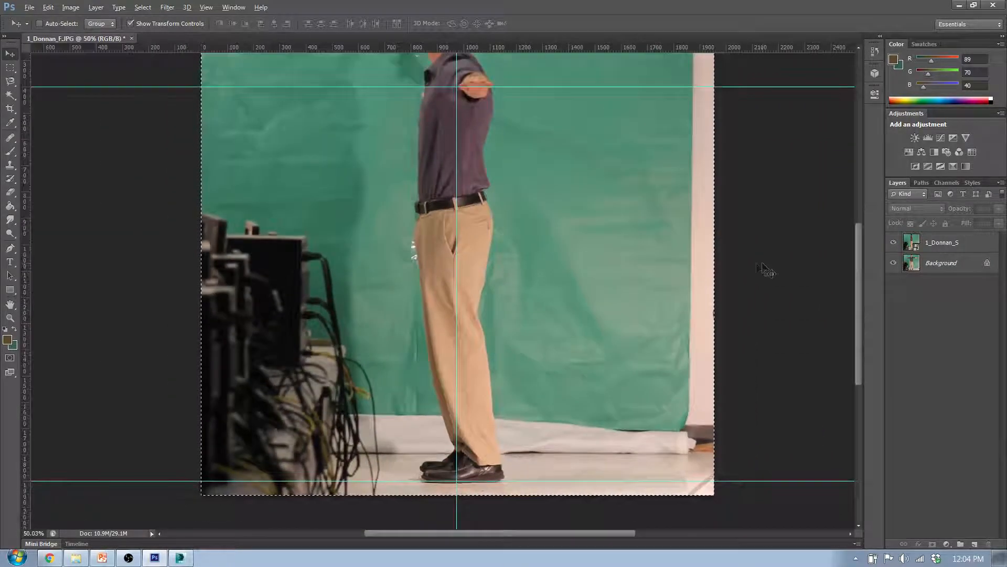
# Check the sole-level guide against the shoes in both the front and side photos
pyautogui.click(895, 243)
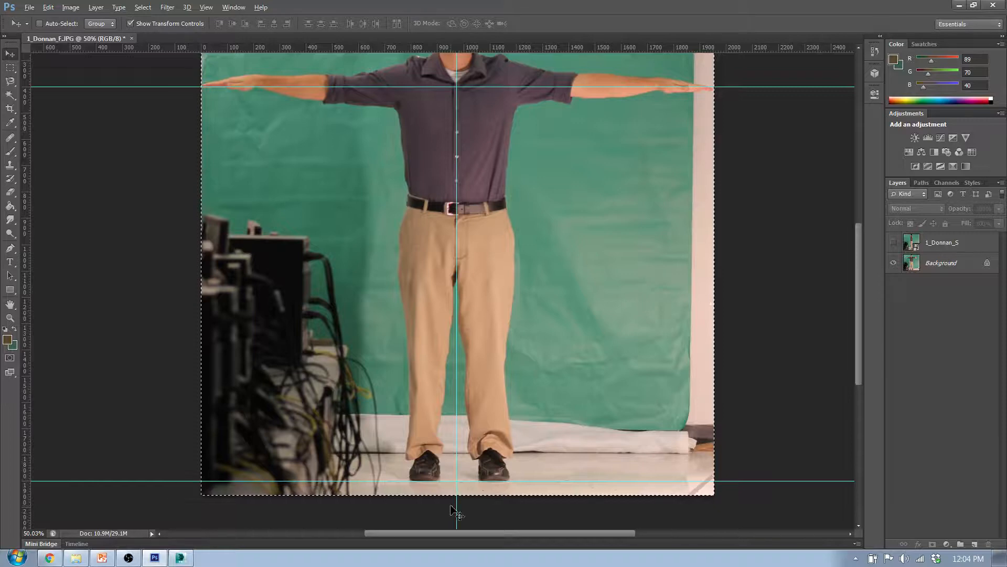
pyautogui.keyDown('alt'); pyautogui.scroll(5, 490, 475); pyautogui.keyUp('alt')
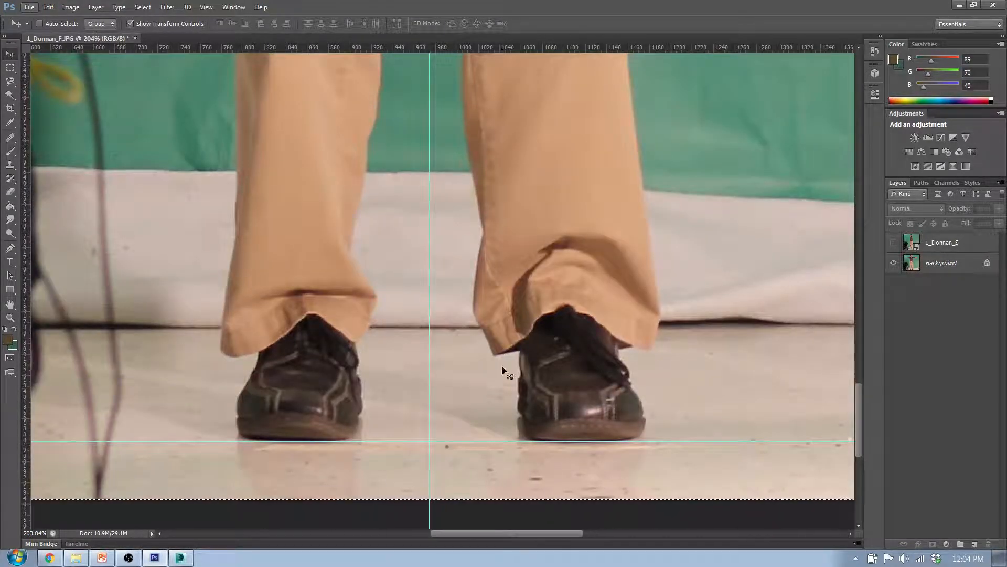
pyautogui.keyDown('alt'); pyautogui.scroll(-5, 574, 393); pyautogui.keyUp('alt')
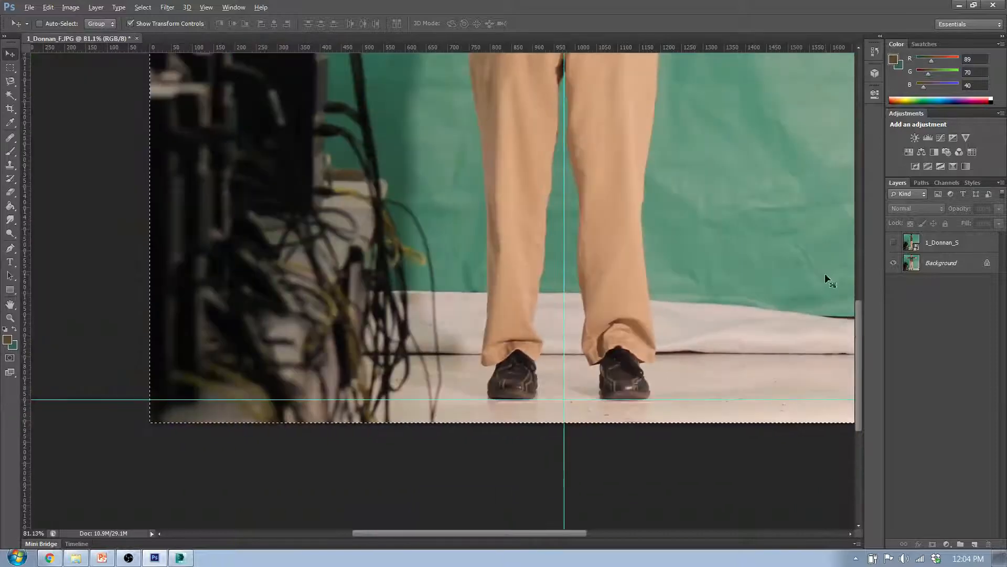
pyautogui.click(894, 243)
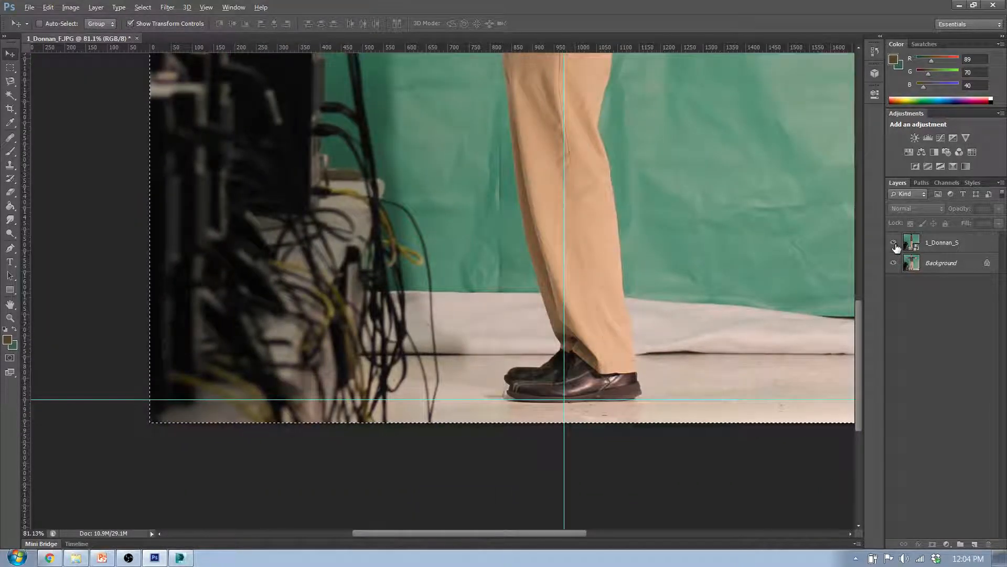
pyautogui.click(894, 244)
# Check the head, eye and fingertip guides on the front photo, and compare them with the side view
pyautogui.keyDown('alt'); pyautogui.scroll(-4, 703, 272); pyautogui.keyUp('alt')
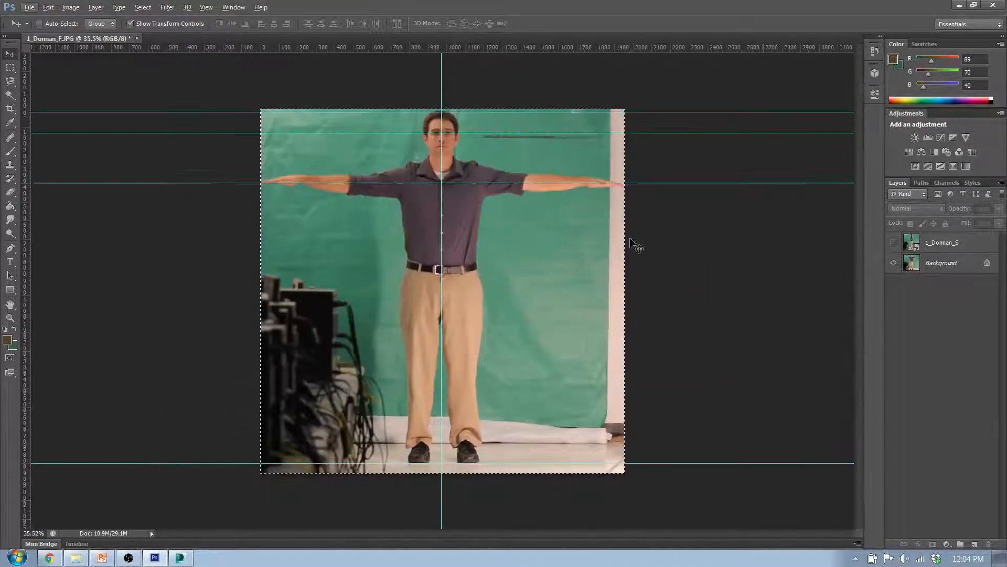
pyautogui.keyDown('alt'); pyautogui.scroll(4, 479, 95); pyautogui.keyUp('alt')
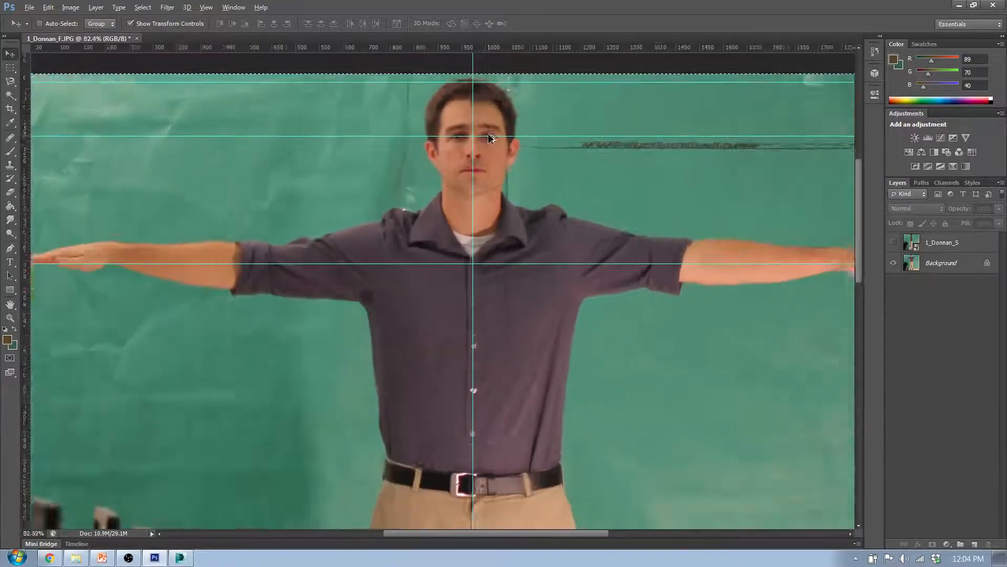
pyautogui.keyDown('alt'); pyautogui.scroll(-1, 490, 137); pyautogui.keyUp('alt')
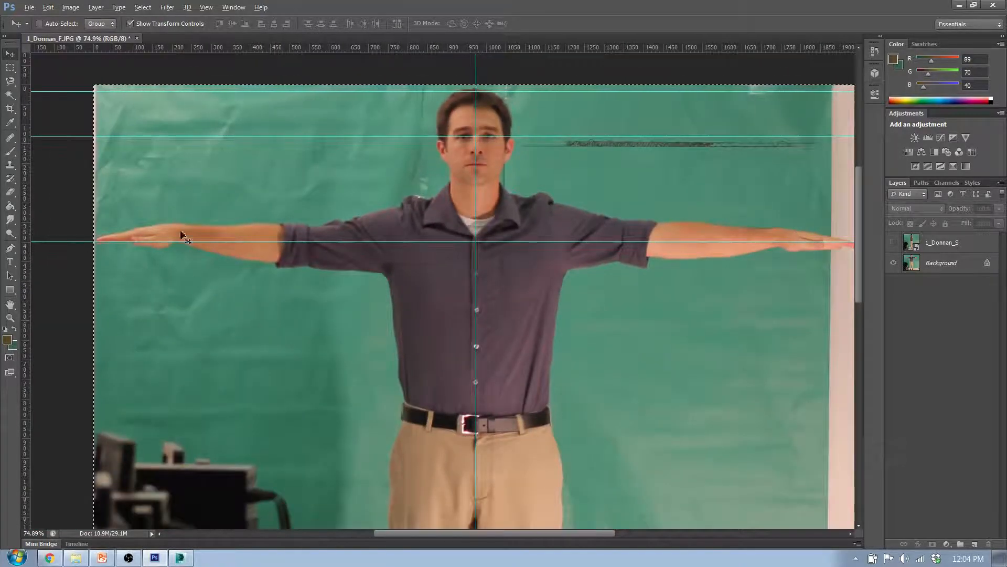
pyautogui.click(895, 244)
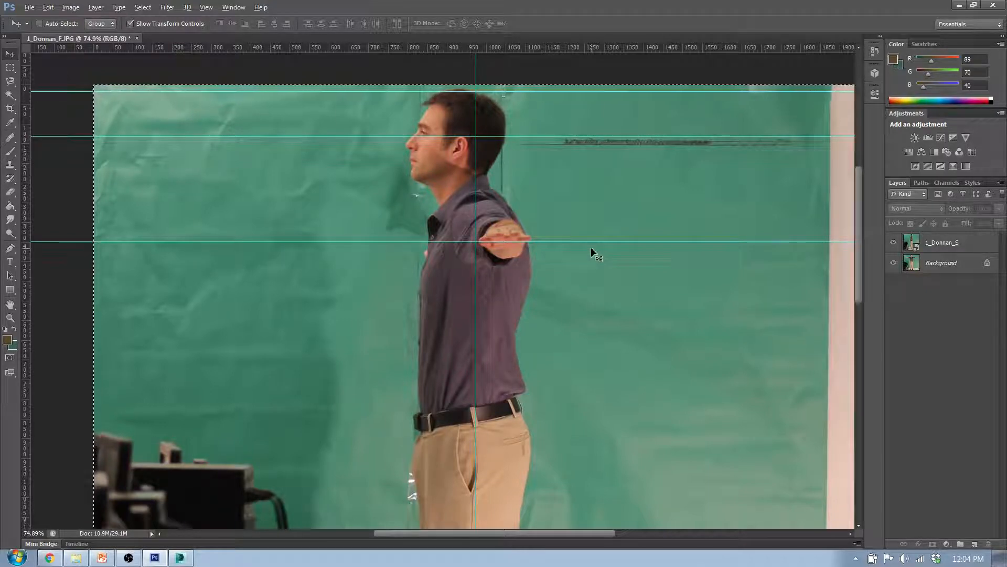
# Inspect the side photo's eye and hand levels against the guides, and compare the figure's centring with the front photo
pyautogui.keyDown('alt'); pyautogui.scroll(6, 423, 137); pyautogui.keyUp('alt')
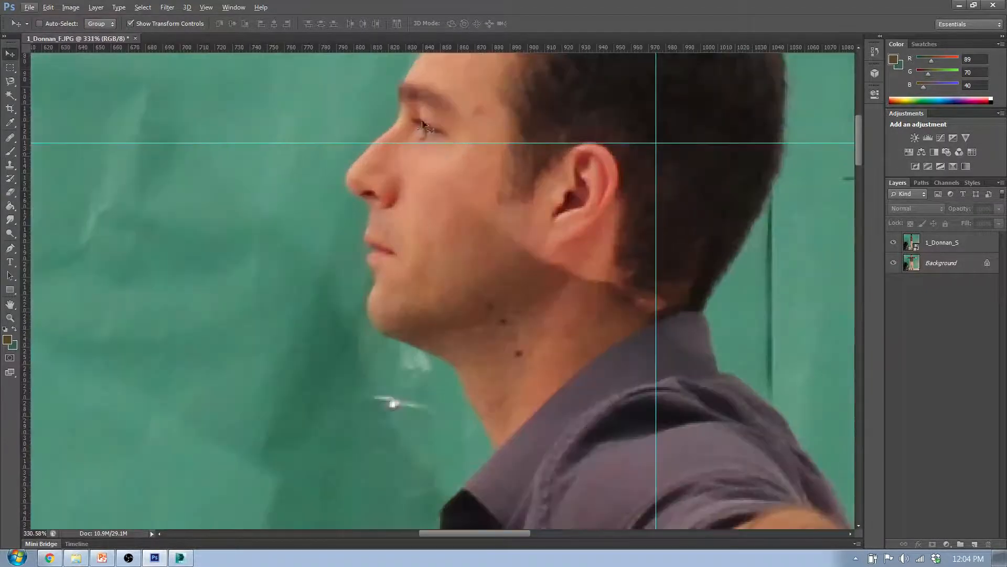
pyautogui.keyDown('alt'); pyautogui.scroll(-3, 515, 179); pyautogui.keyUp('alt')
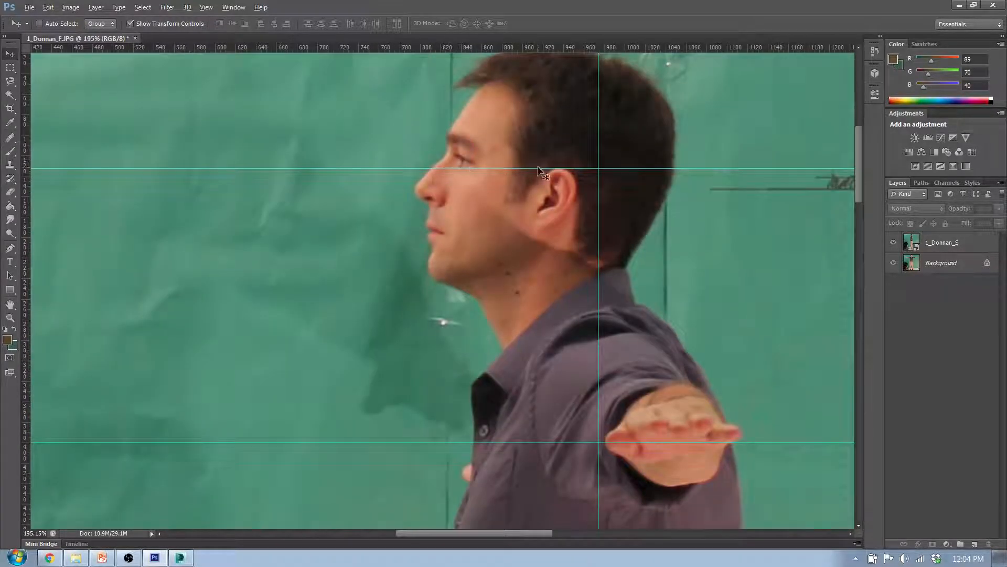
pyautogui.keyDown('alt'); pyautogui.scroll(-1, 583, 219); pyautogui.keyUp('alt')
pyautogui.keyDown('alt'); pyautogui.scroll(3, 582, 219); pyautogui.keyUp('alt')
pyautogui.keyDown('alt'); pyautogui.scroll(-1, 582, 217); pyautogui.keyUp('alt')
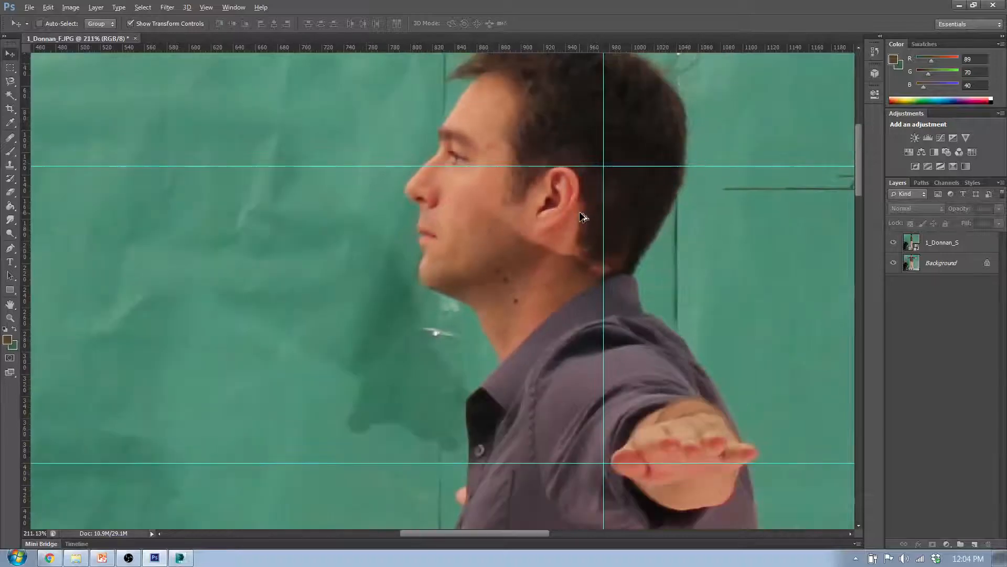
pyautogui.keyDown('alt'); pyautogui.scroll(-2, 583, 217); pyautogui.keyUp('alt')
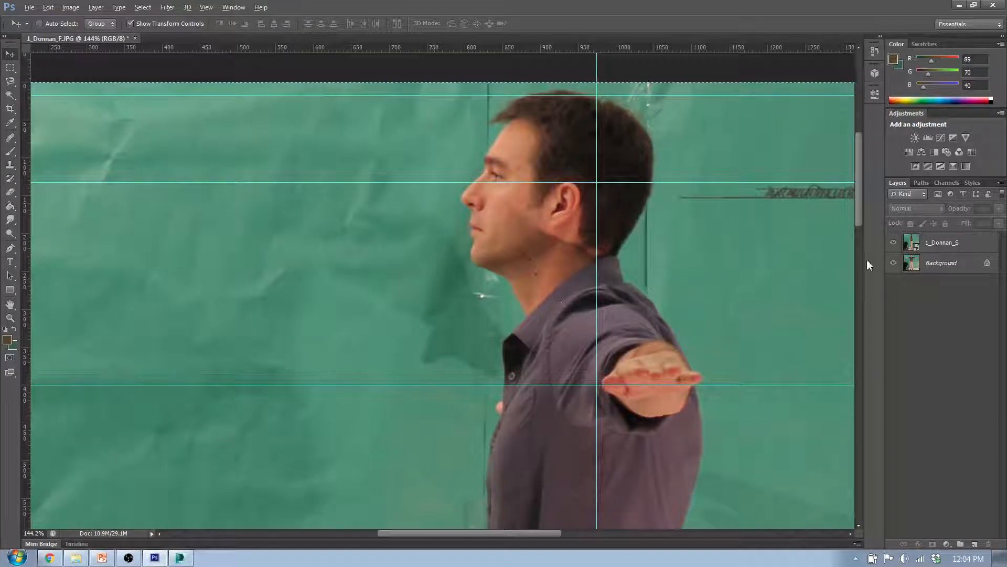
pyautogui.click(893, 244)
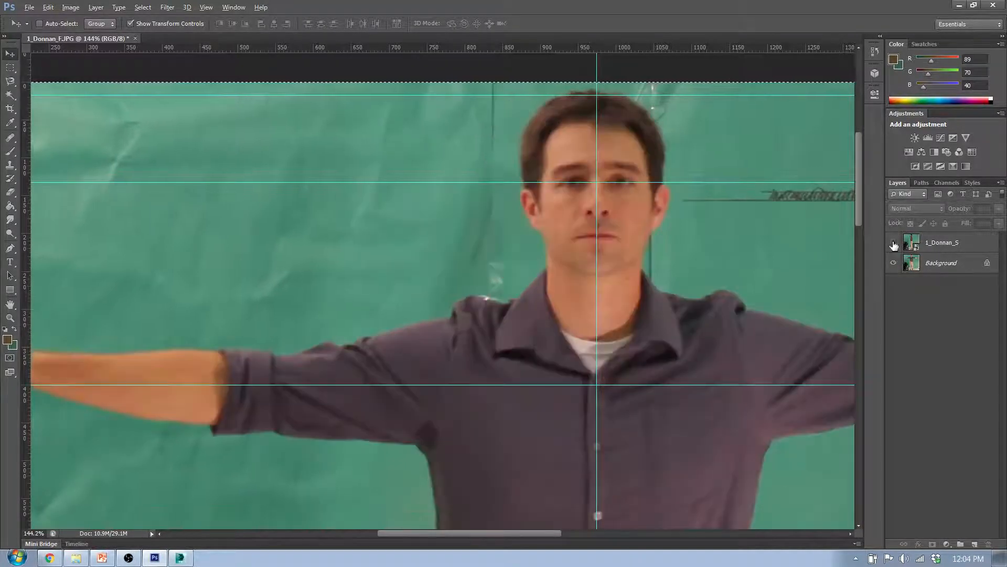
pyautogui.keyDown('alt'); pyautogui.scroll(-5, 556, 253); pyautogui.keyUp('alt')
pyautogui.scroll(-1, 613, 360)
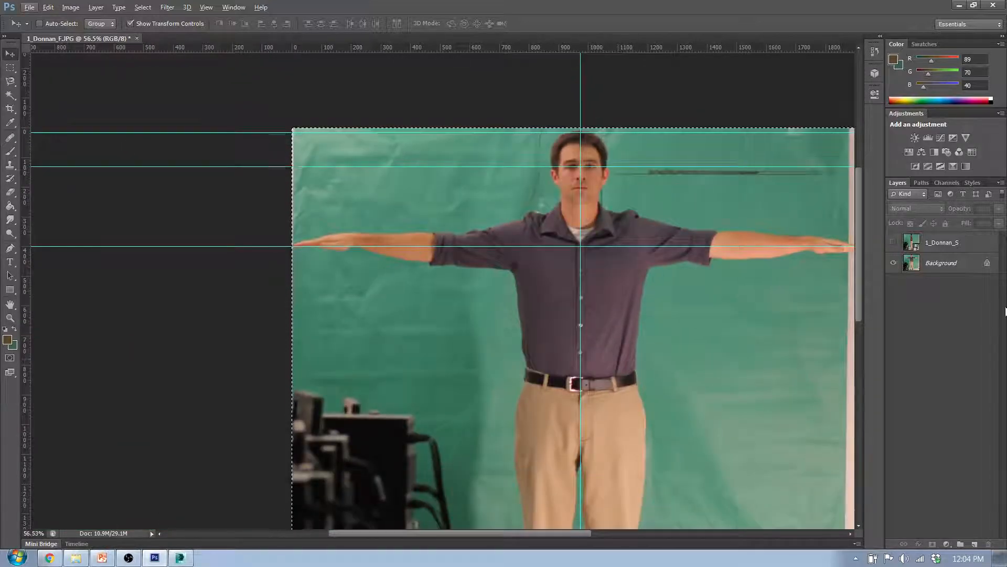
pyautogui.moveTo(538, 533); pyautogui.dragTo(578, 533)
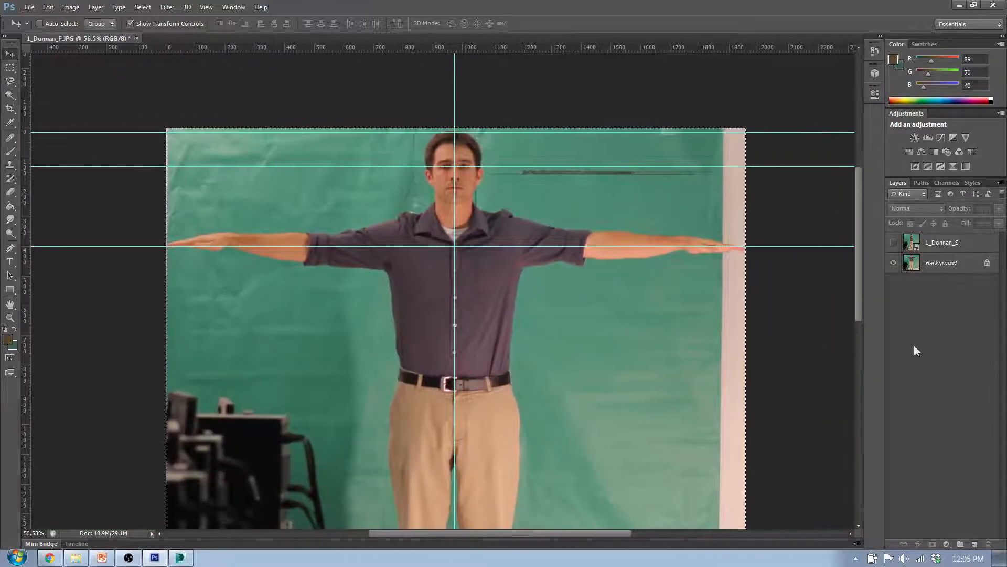
pyautogui.click(893, 242)
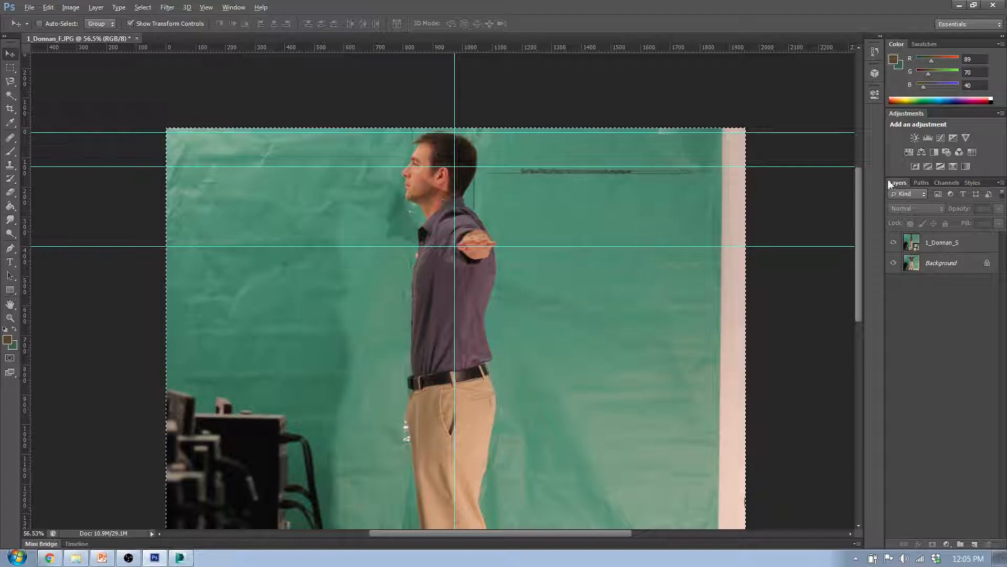
pyautogui.click(939, 243)
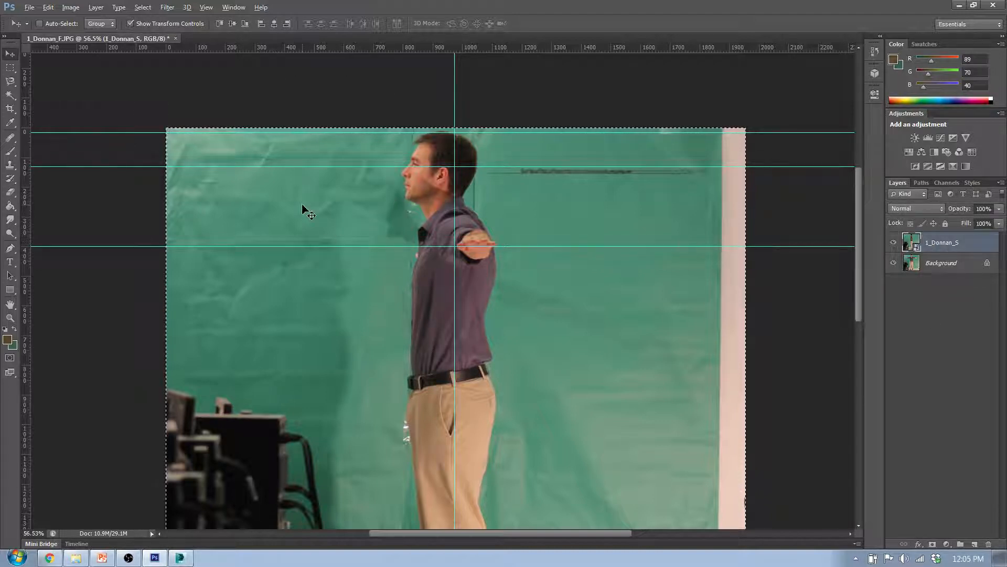
pyautogui.moveTo(303, 205); pyautogui.dragTo(320, 211)
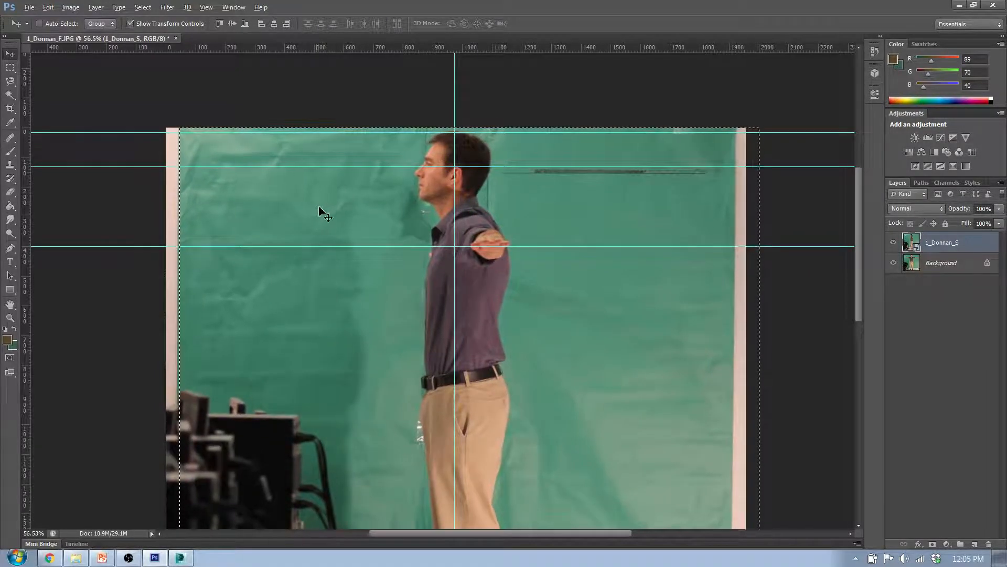
pyautogui.scroll(-5, 322, 215)
pyautogui.scroll(1, 485, 346)
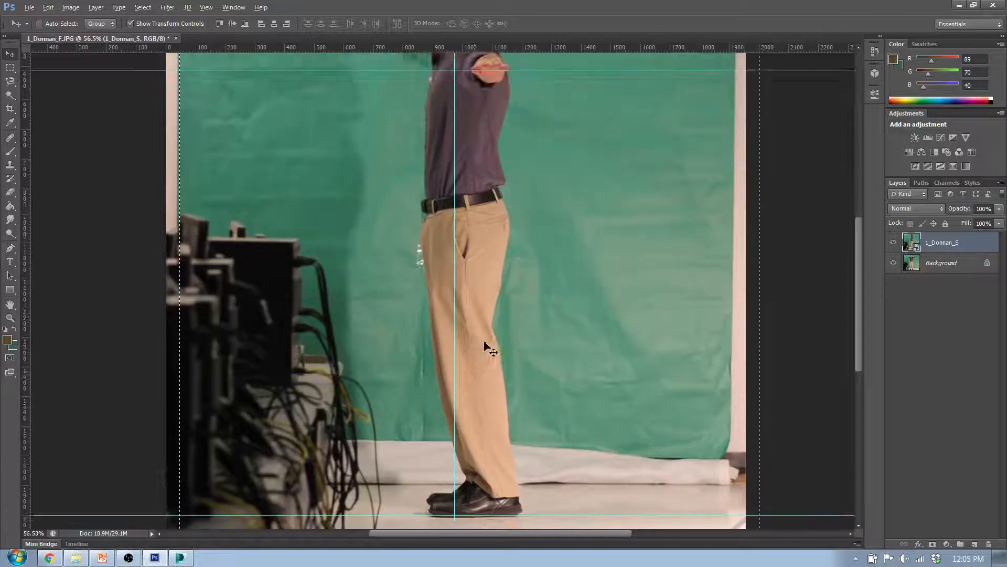
pyautogui.scroll(3, 485, 346)
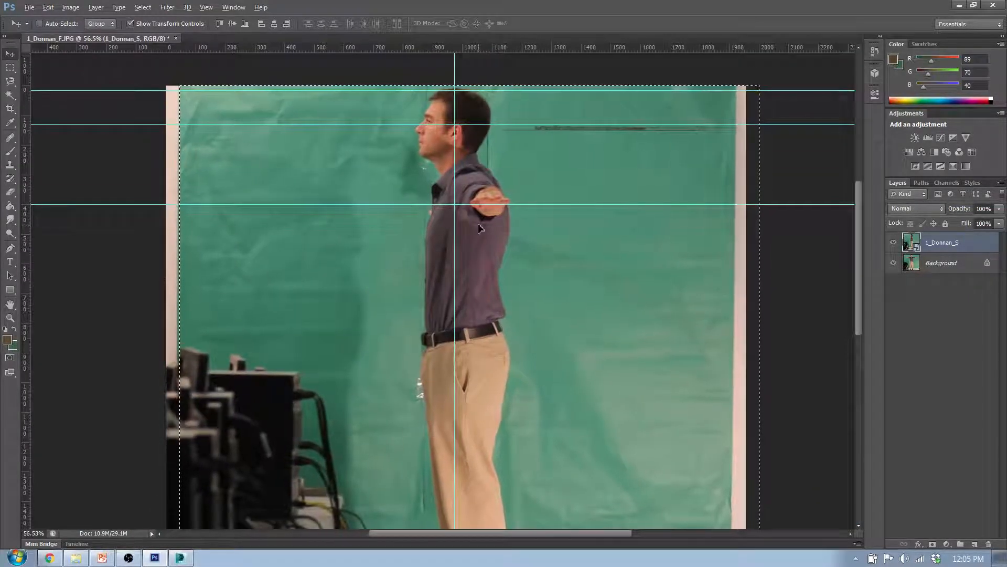
pyautogui.scroll(-4, 479, 241)
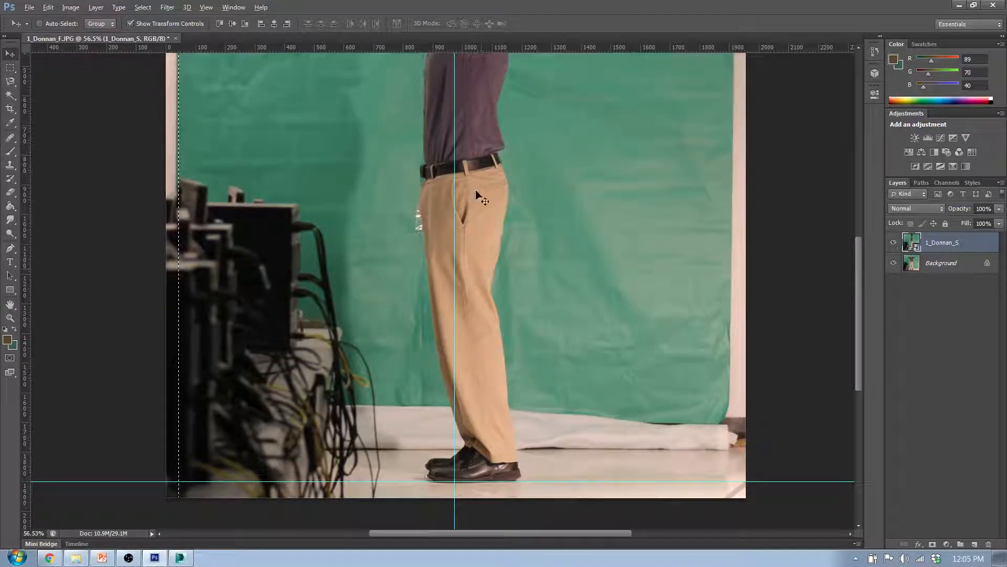
pyautogui.moveTo(475, 191); pyautogui.dragTo(471, 189)
# Compare the side photo's centring and shoe level with the front photo by alternating the two views
pyautogui.click(894, 239)
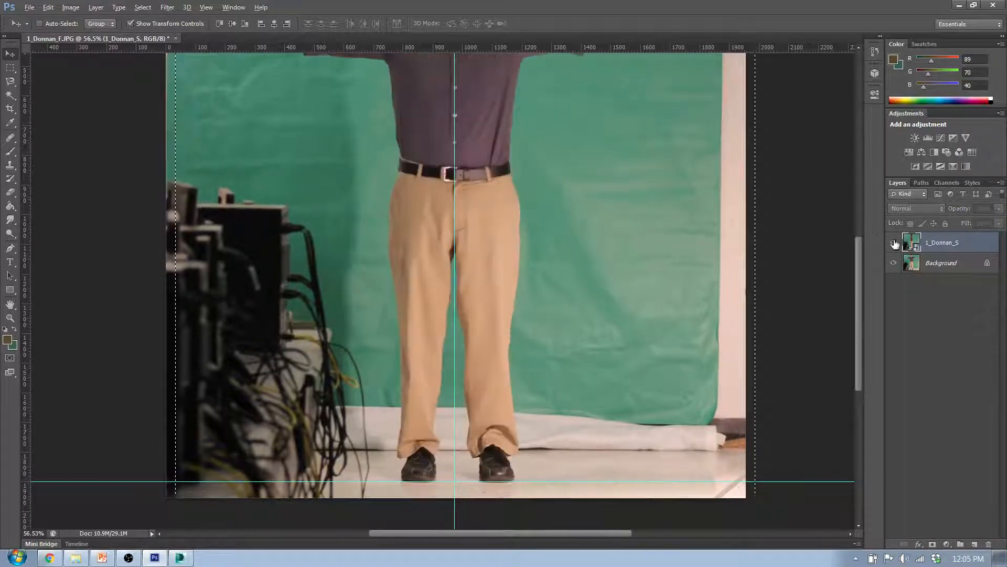
pyautogui.click(894, 240)
pyautogui.click(895, 242)
pyautogui.click(894, 243)
pyautogui.keyDown('alt'); pyautogui.scroll(-3, 628, 260); pyautogui.keyUp('alt')
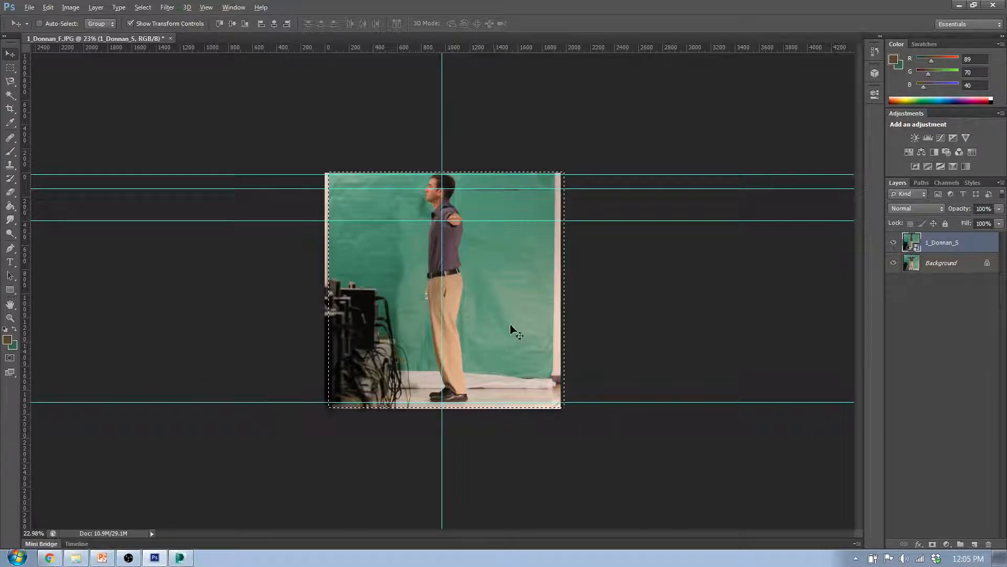
# Hide the side photo and add a new layer named Matte above it
pyautogui.click(895, 243)
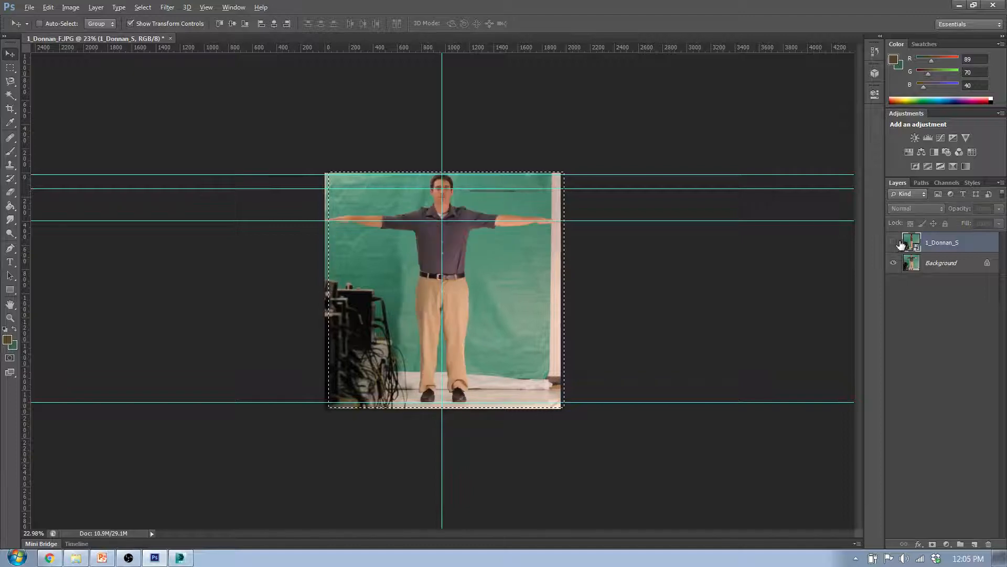
pyautogui.keyDown('alt'); pyautogui.scroll(3, 319, 299); pyautogui.keyUp('alt')
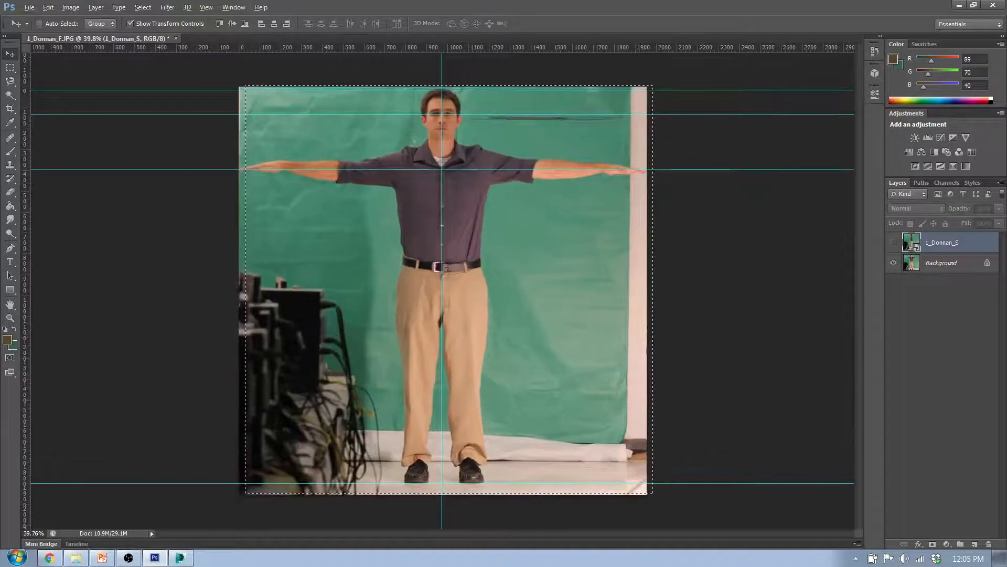
pyautogui.click(974, 544)
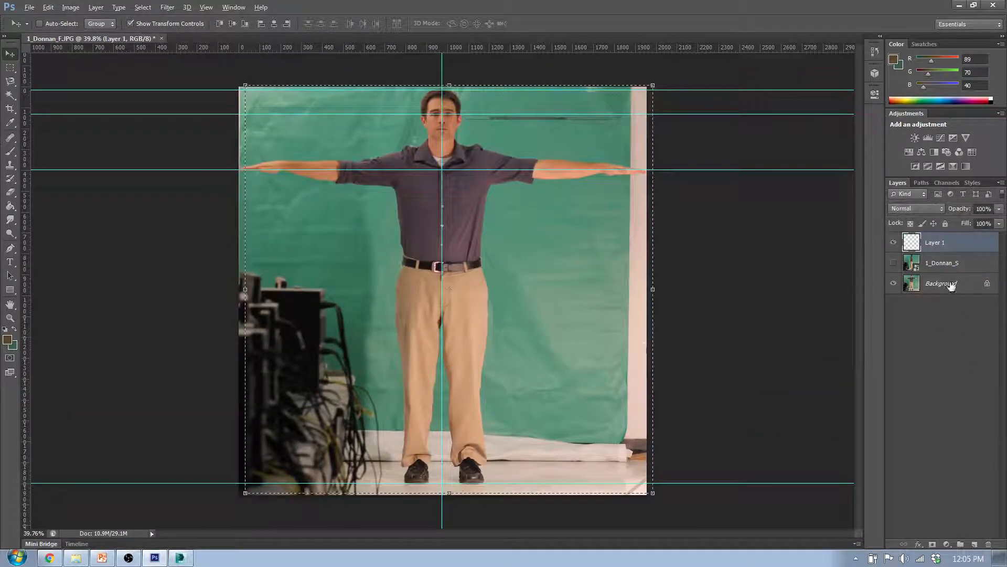
pyautogui.doubleClick(943, 243)
pyautogui.write('Ma')
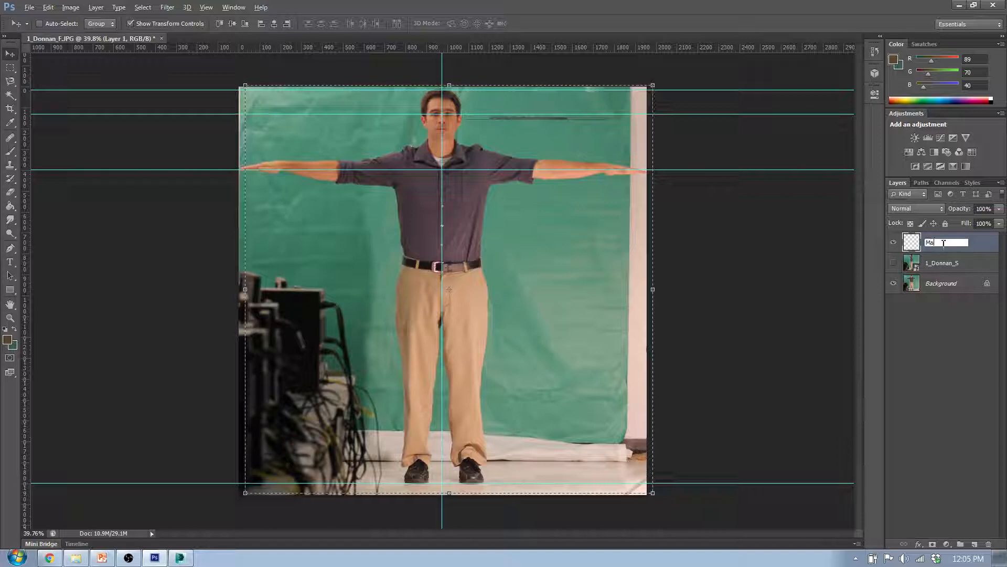
pyautogui.write('tte')
pyautogui.press('Return')
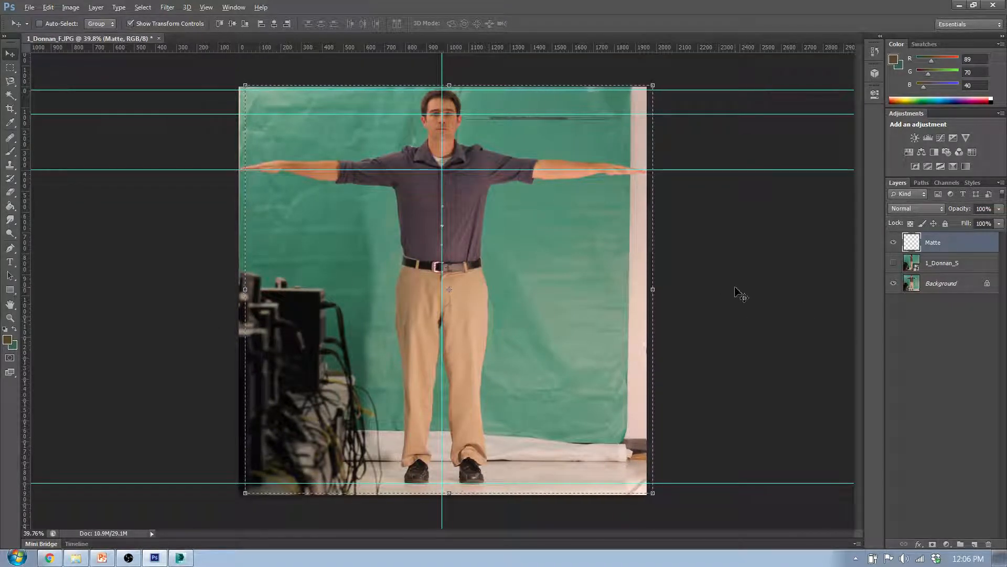
# Clear the selection and cover the equipment beside the legs with a backdrop-green rectangle (RGB 80, 138, 113), about 765 by 1381 px
pyautogui.click(9, 68)
pyautogui.click(76, 90)
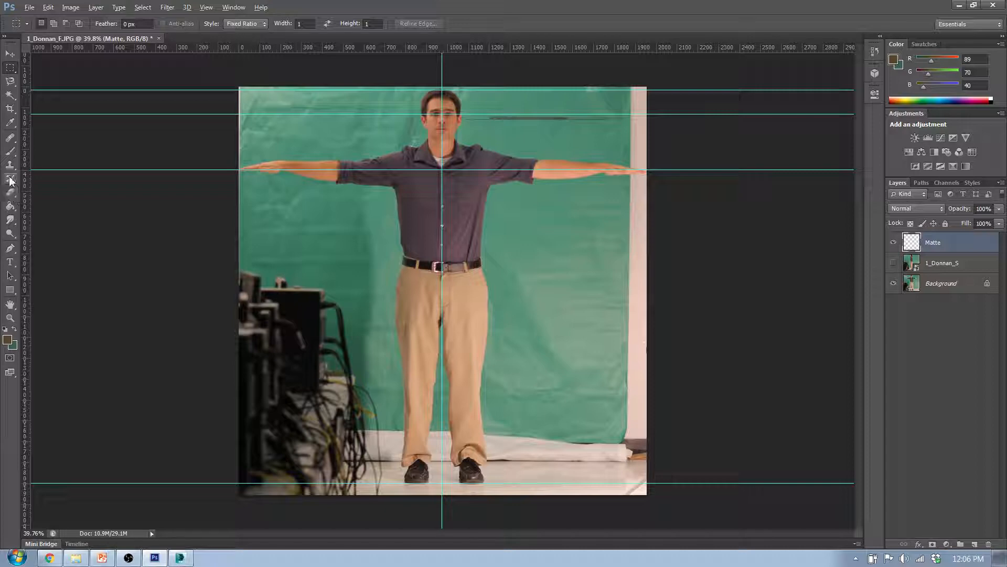
pyautogui.click(12, 291)
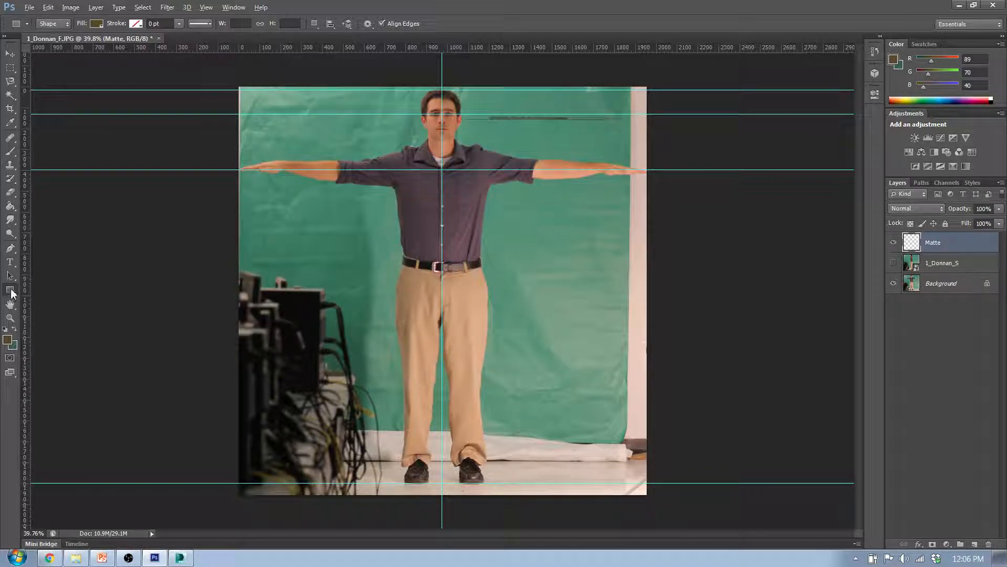
pyautogui.click(96, 24)
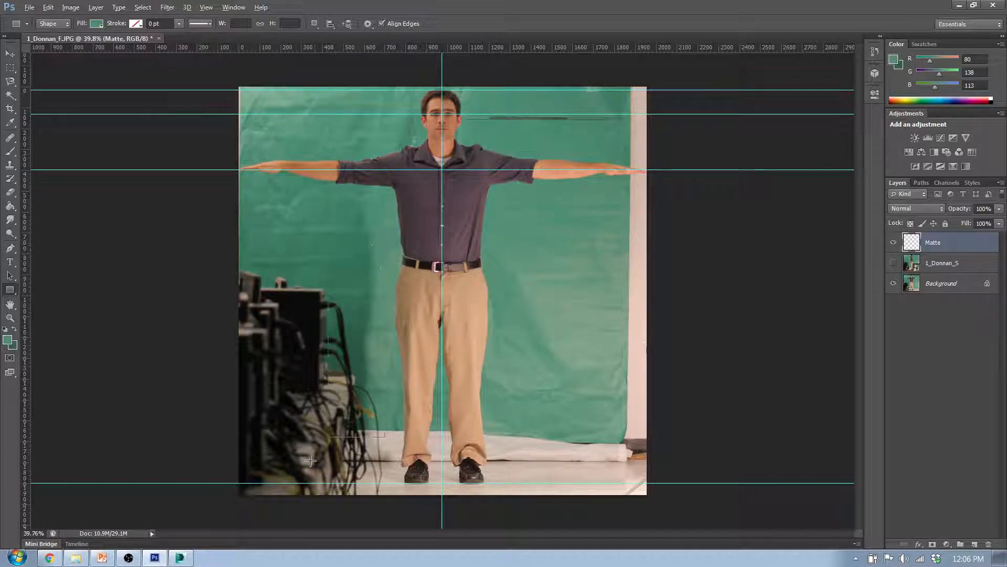
pyautogui.moveTo(310, 461); pyautogui.dragTo(226, 506)
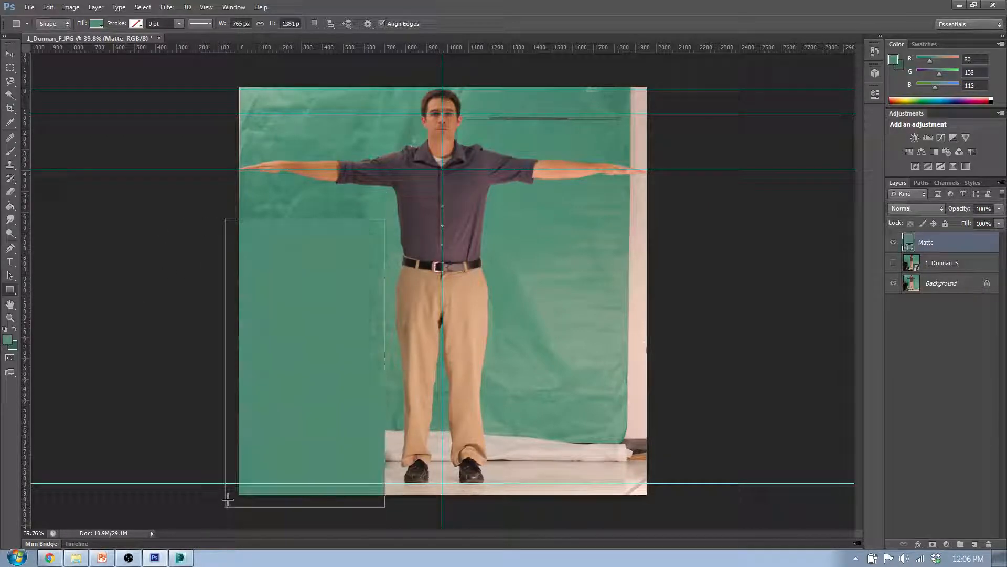
# Undo a stray small rectangle and cover the background on the other side of the legs with one about 878 by 1570 px
pyautogui.keyDown('alt'); pyautogui.moveTo(499, 204); pyautogui.dragTo(529, 236); pyautogui.keyUp('alt')
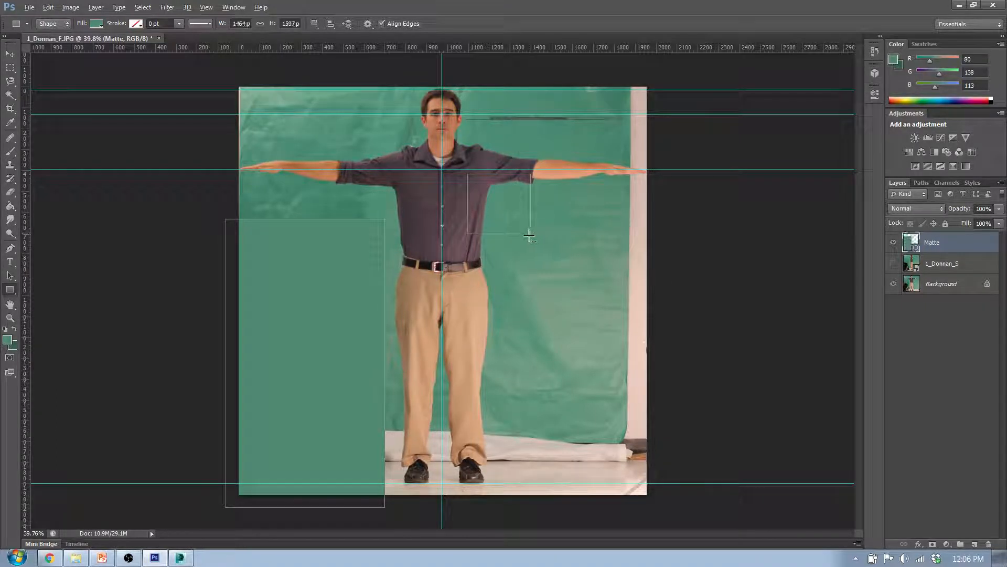
pyautogui.hotkey('ctrl', 'z')
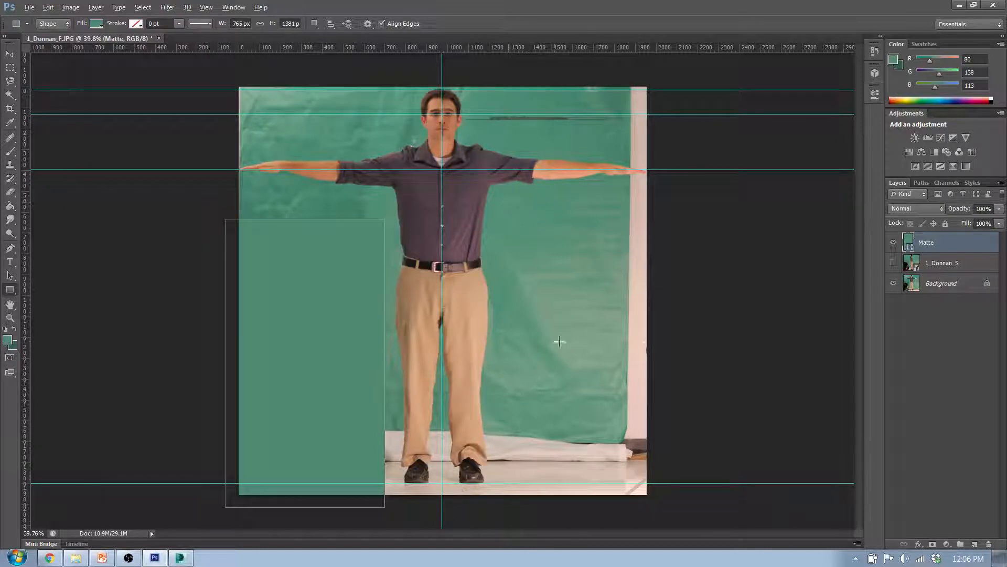
pyautogui.moveTo(509, 200); pyautogui.dragTo(691, 528)
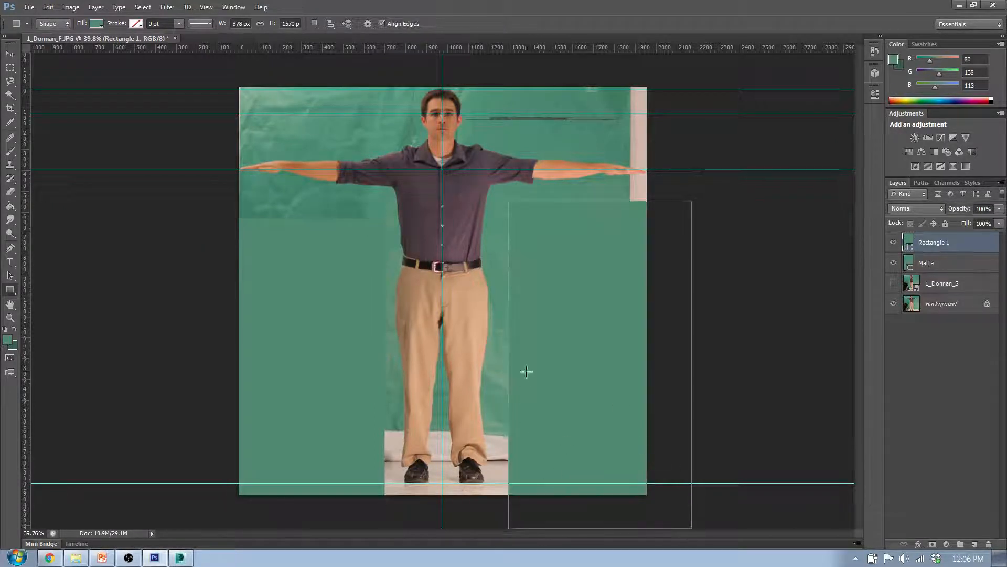
pyautogui.keyDown('alt'); pyautogui.moveTo(195, 81); pyautogui.dragTo(412, 137); pyautogui.keyUp('alt')
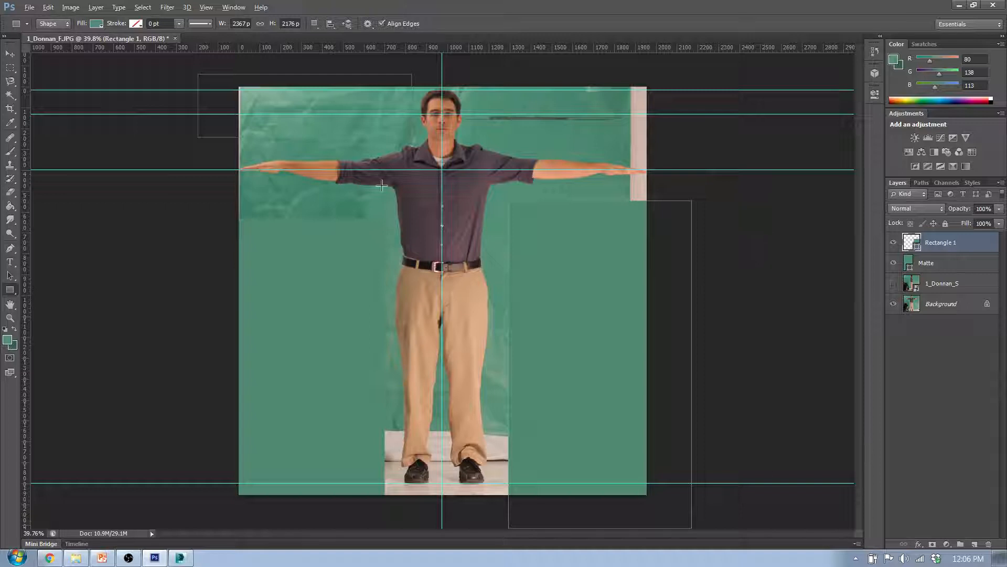
pyautogui.click(147, 204)
pyautogui.click(490, 214)
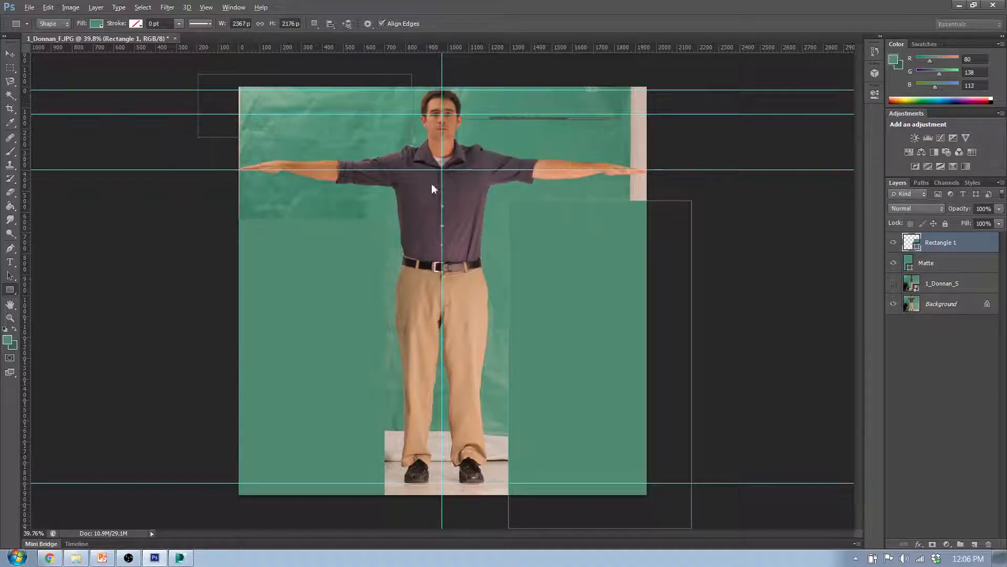
pyautogui.click(140, 87)
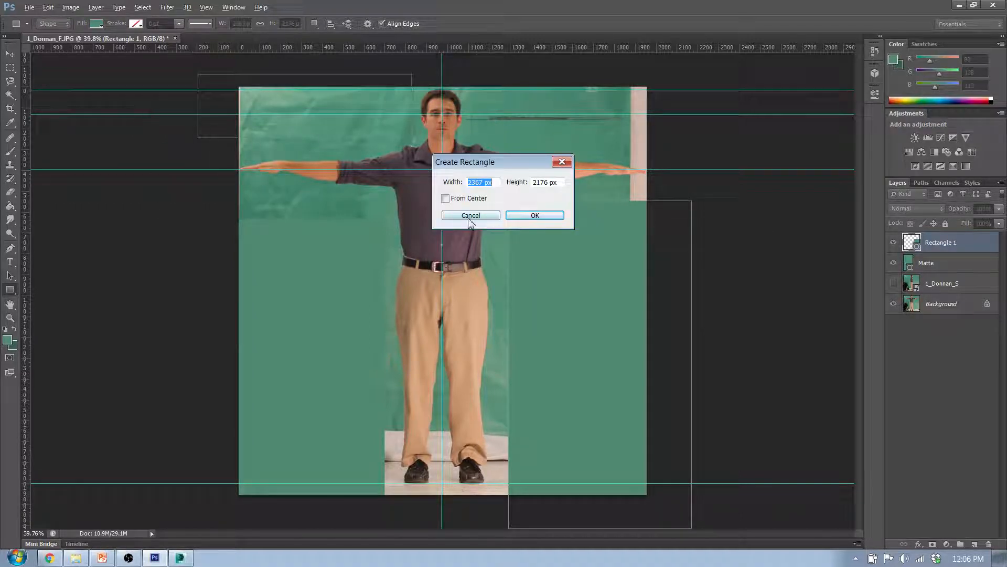
pyautogui.click(518, 216)
pyautogui.hotkey('ctrl', 'z')
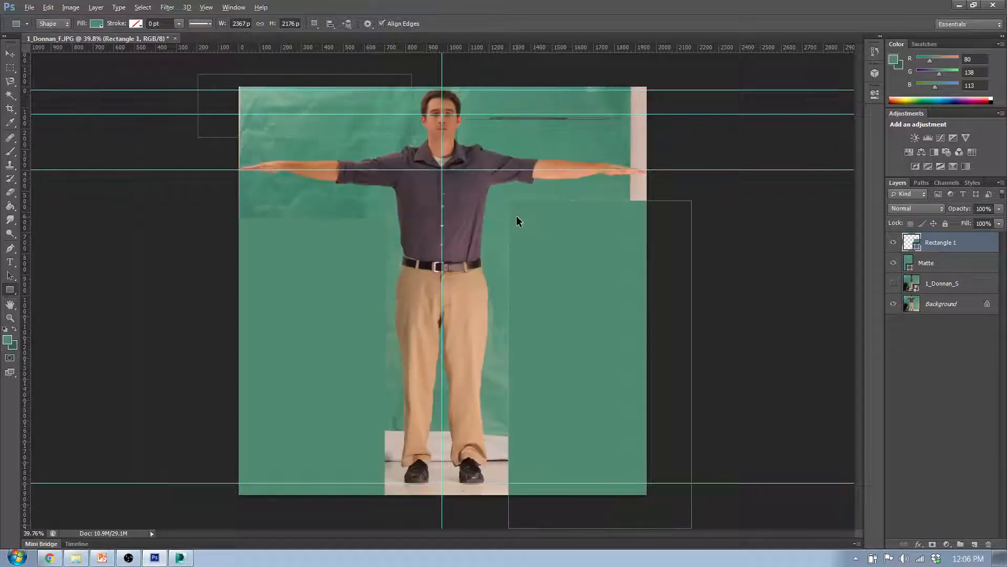
pyautogui.click(128, 122)
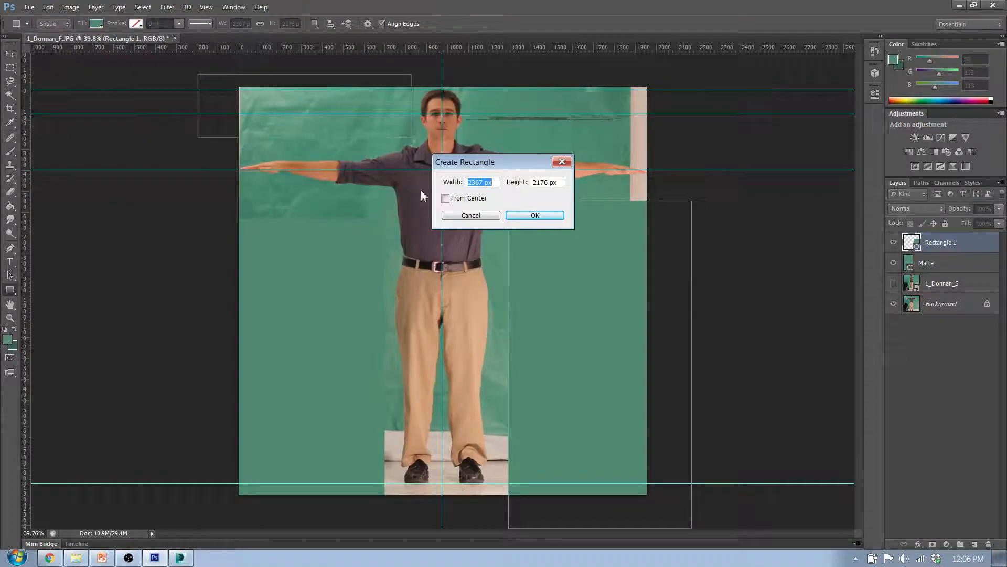
pyautogui.click(468, 216)
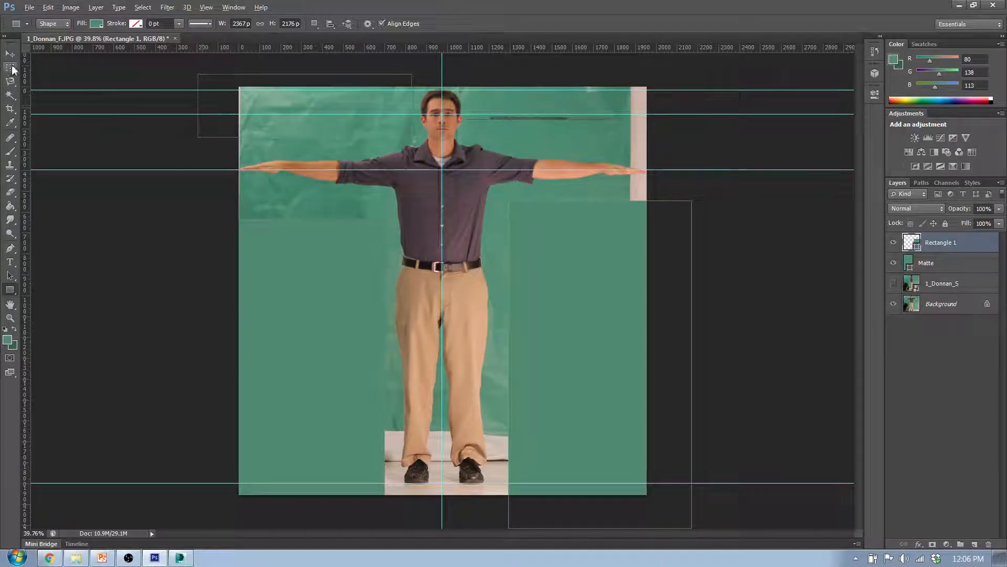
pyautogui.click(137, 289)
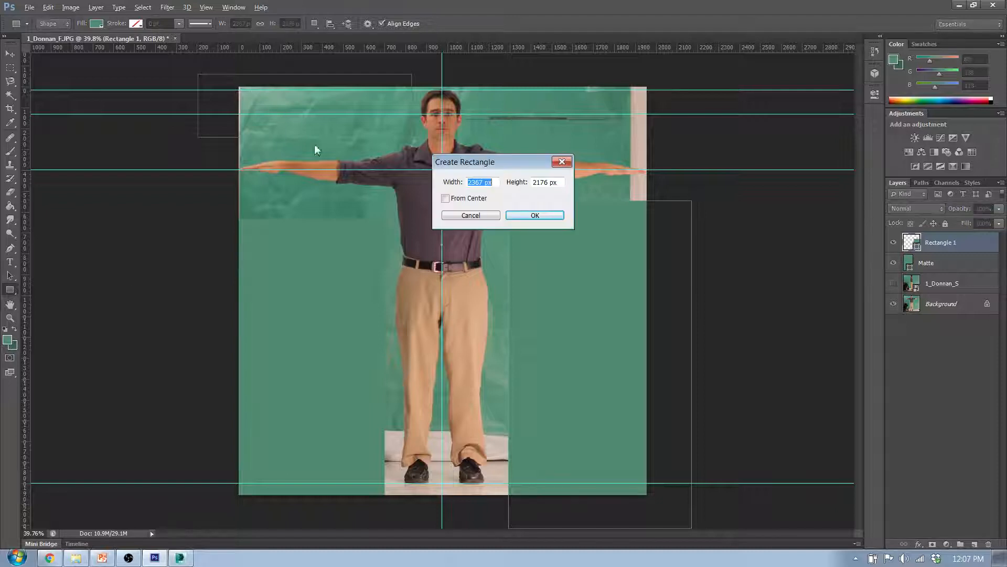
pyautogui.click(486, 215)
# Cover the backdrop above the outstretched arm, on the equipment side, with a green rectangle about 991 by 330 px
pyautogui.moveTo(190, 71); pyautogui.dragTo(397, 140)
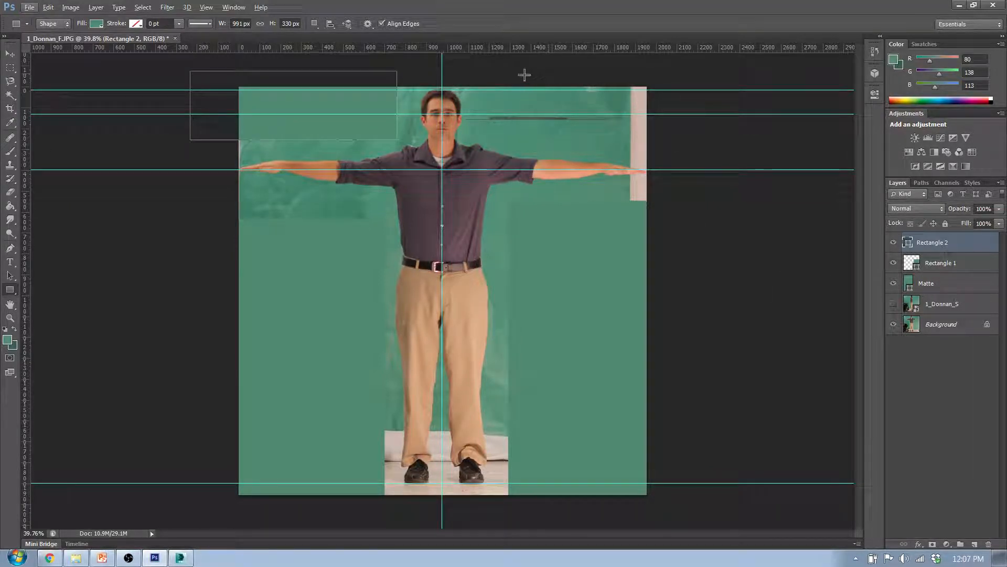
# Cover the backdrop above the other outstretched arm with a green rectangle about 889 by 165 px and merge the four matte shape layers
pyautogui.moveTo(511, 76); pyautogui.dragTo(697, 108)
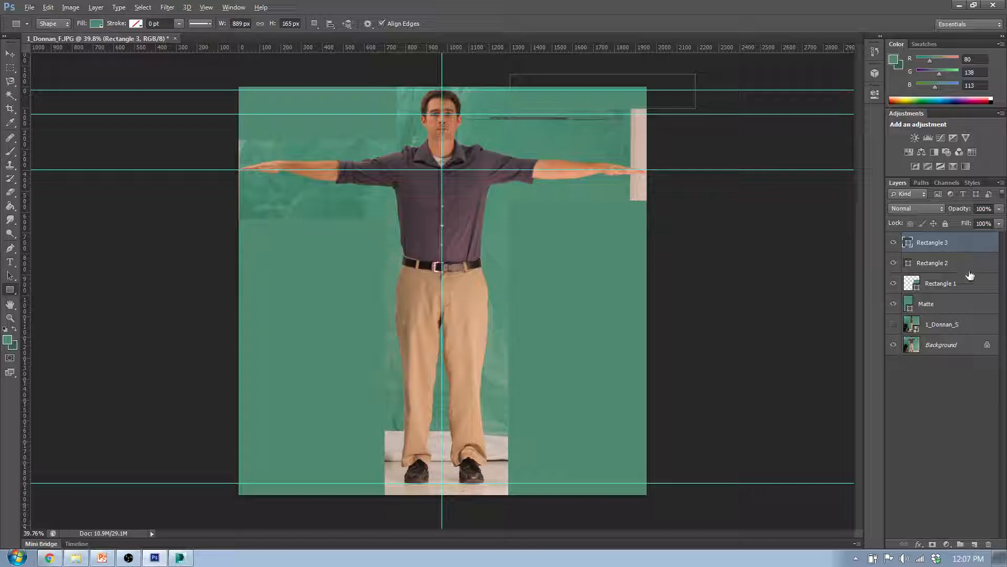
pyautogui.keyDown('shift'); pyautogui.click(967, 310); pyautogui.keyUp('shift')
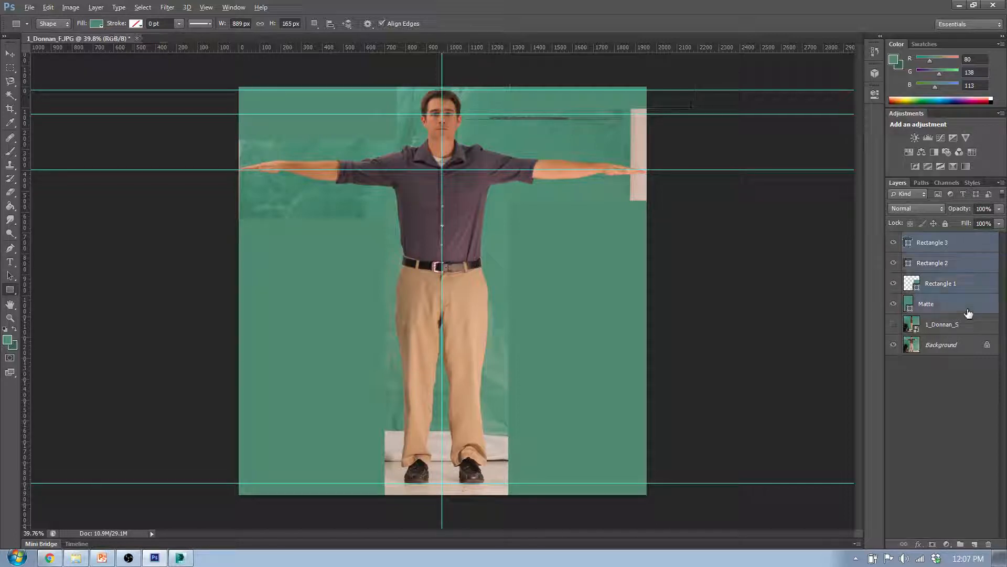
pyautogui.rightClick(967, 309)
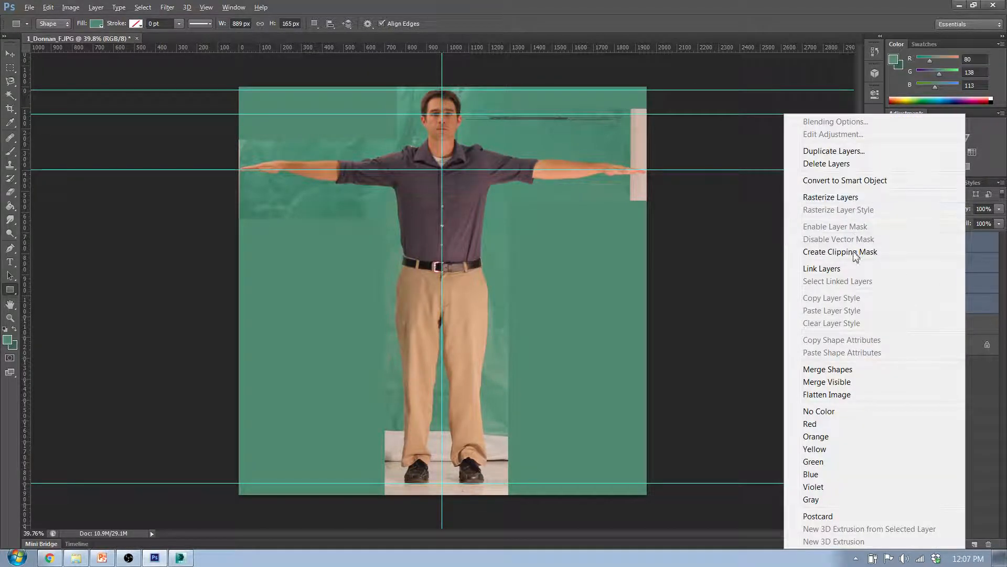
pyautogui.click(828, 370)
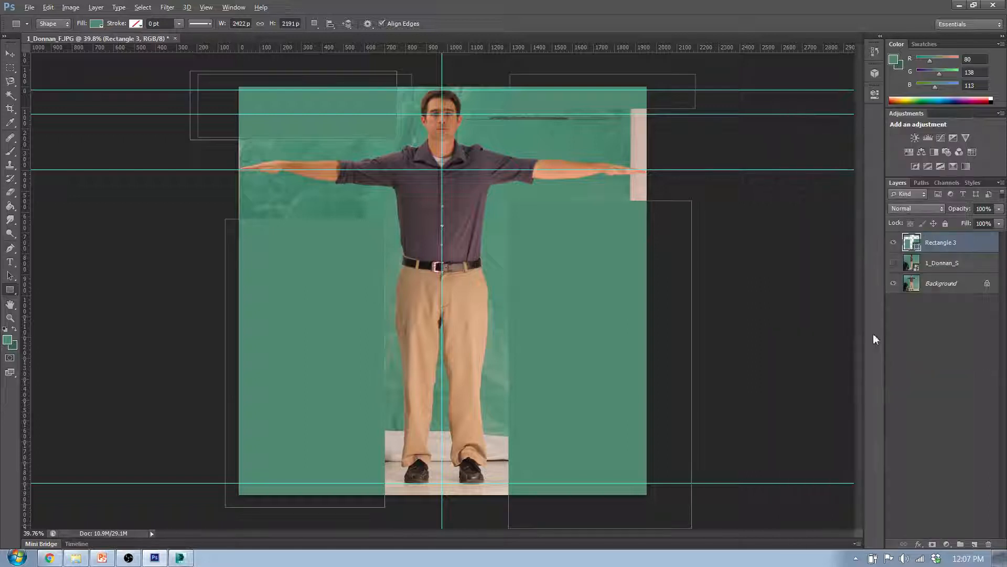
# Compare the merged matte's coverage over the front and side photos by toggling layer visibility, leaving the side photo shown
pyautogui.click(894, 243)
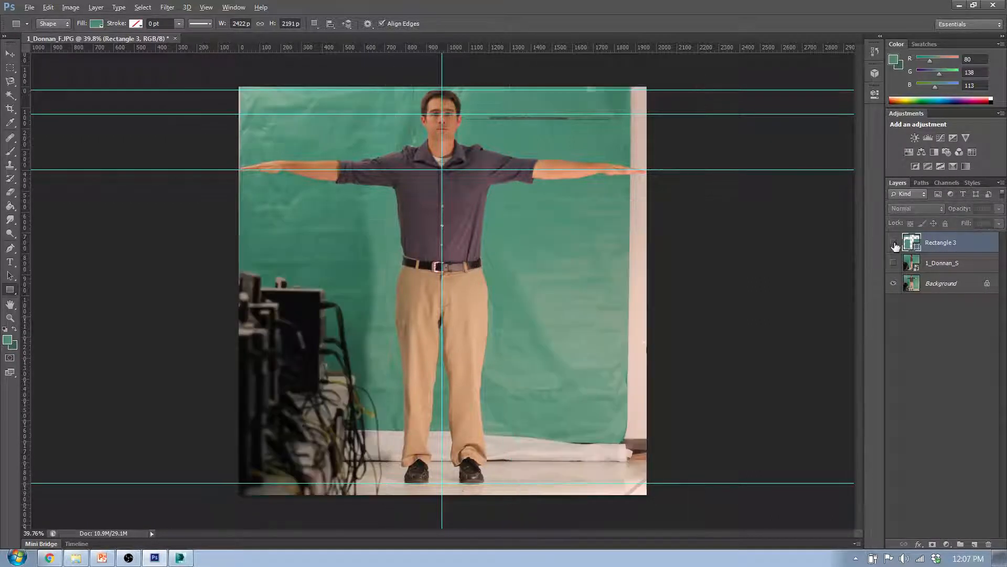
pyautogui.click(893, 243)
pyautogui.click(894, 263)
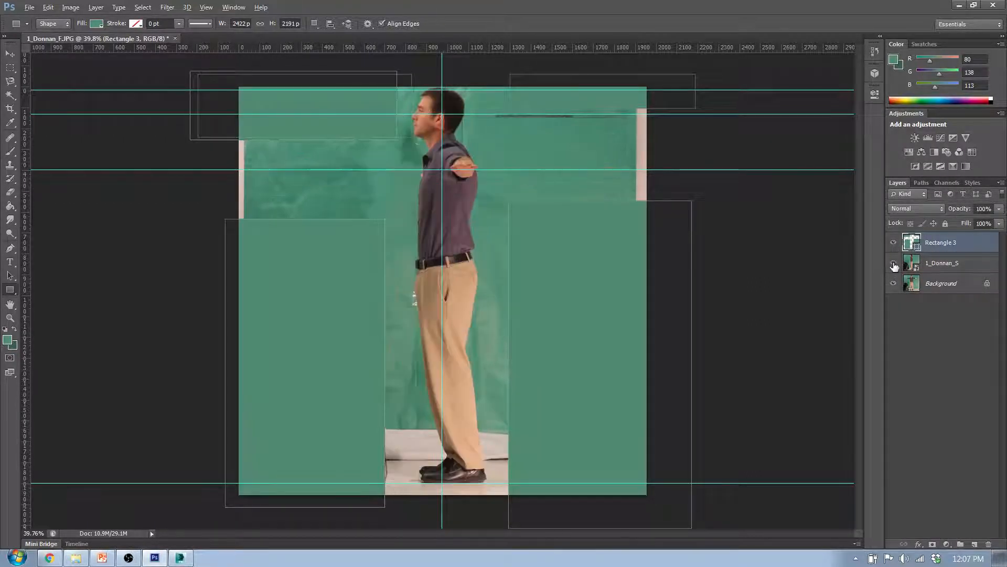
pyautogui.click(894, 264)
pyautogui.click(894, 264)
pyautogui.click(894, 264)
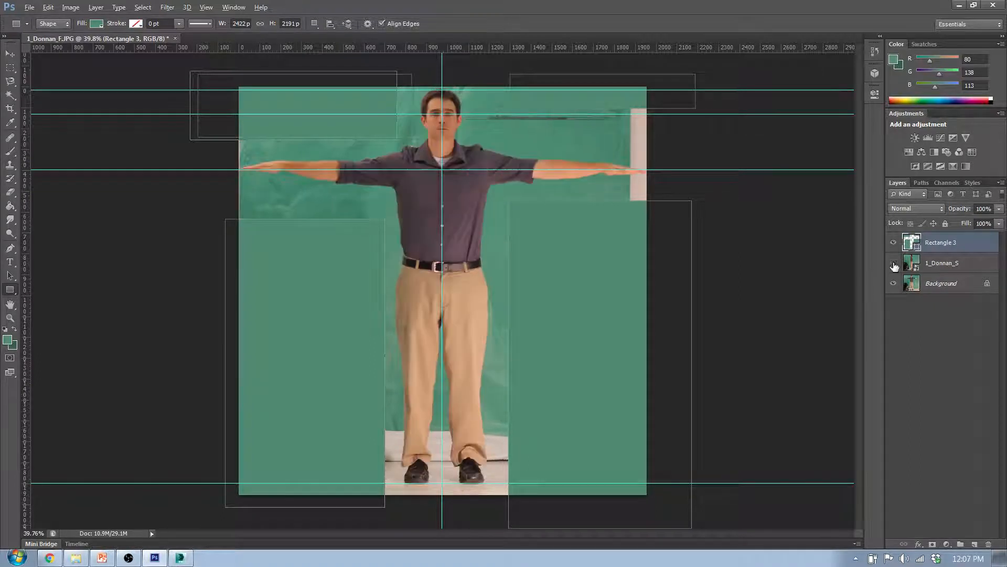
pyautogui.click(893, 264)
pyautogui.click(893, 264)
pyautogui.click(894, 264)
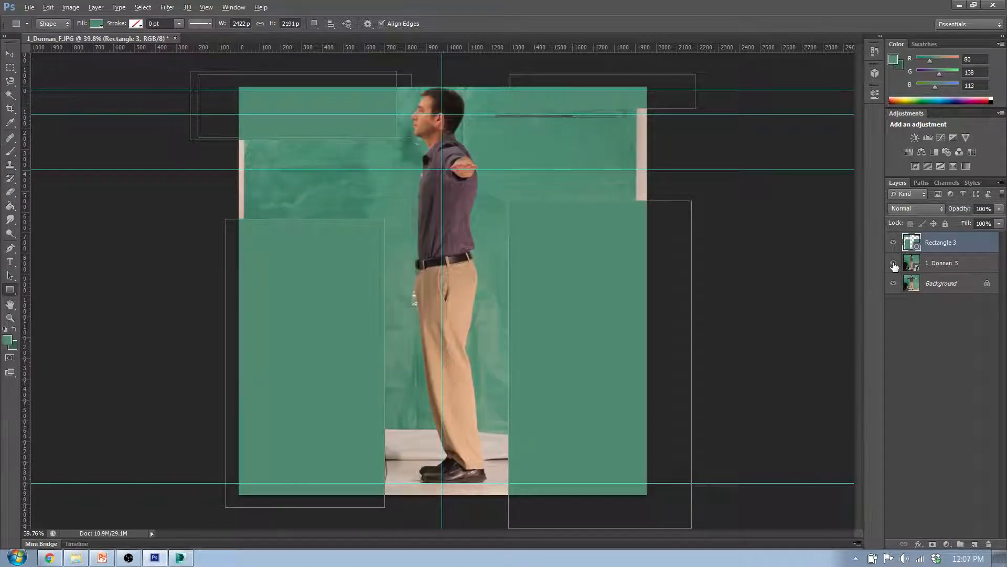
# Dismiss the stray rectangle creation dialog, switch to the Move tool and deselect the merged matte layer
pyautogui.click(773, 264)
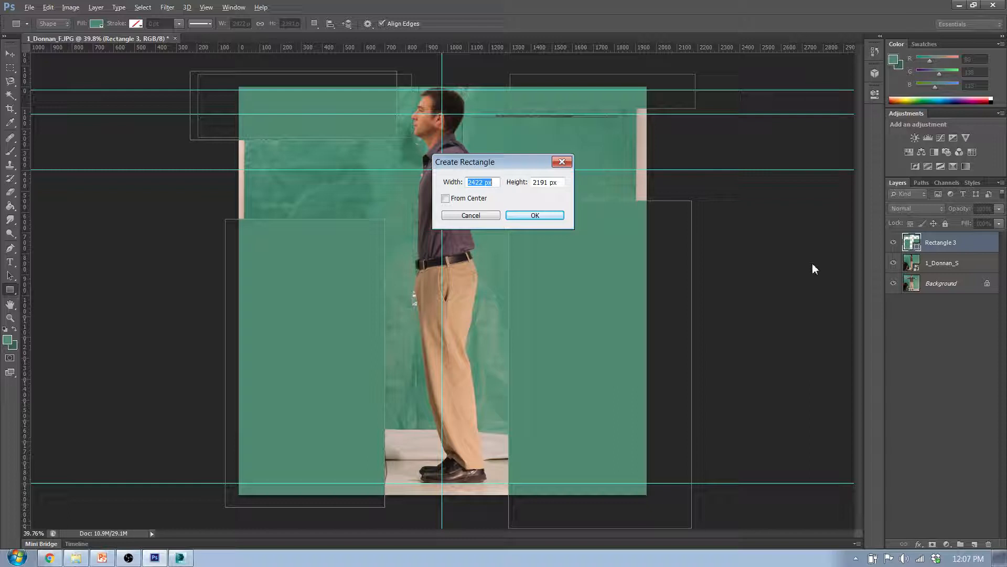
pyautogui.click(555, 217)
pyautogui.click(15, 55)
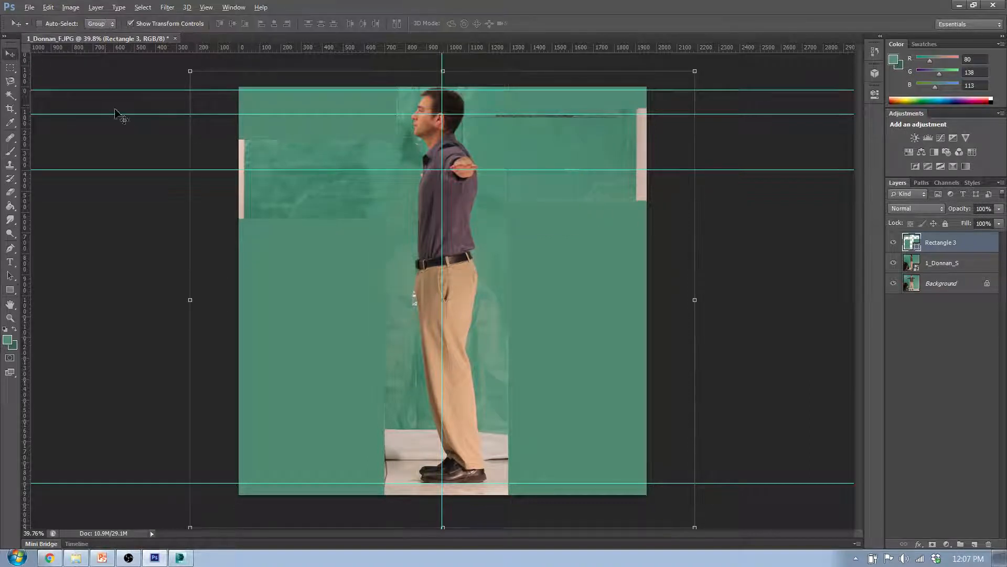
pyautogui.click(918, 317)
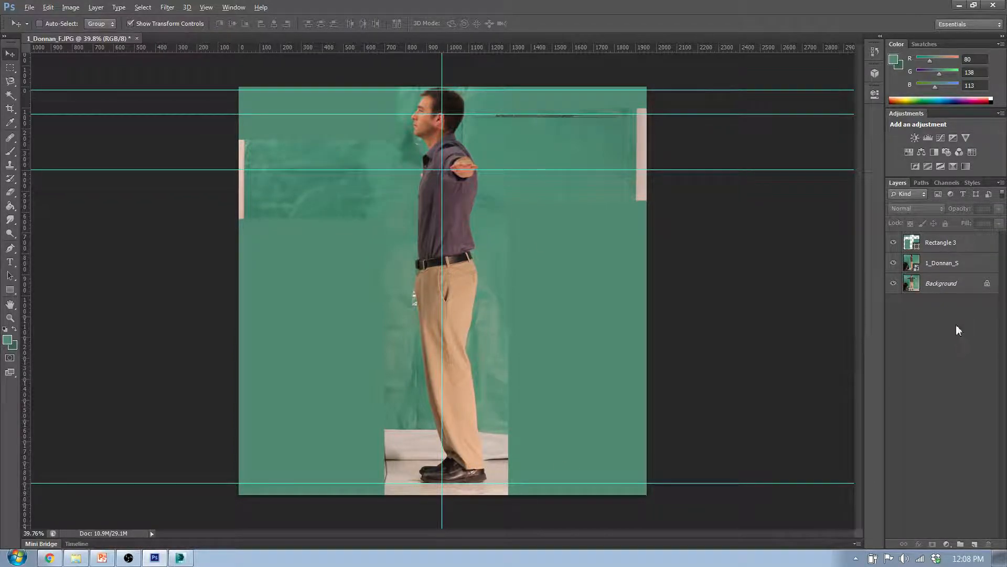
# Check the canvas size in pixels and add the text label 1956x1956 on the matte in the image's upper-left corner
pyautogui.click(10, 261)
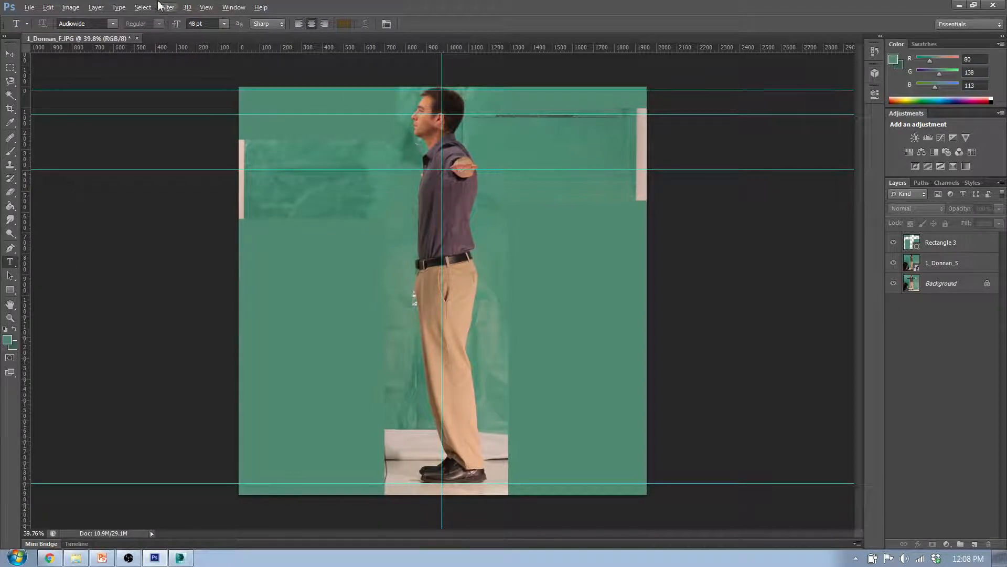
pyautogui.click(74, 8)
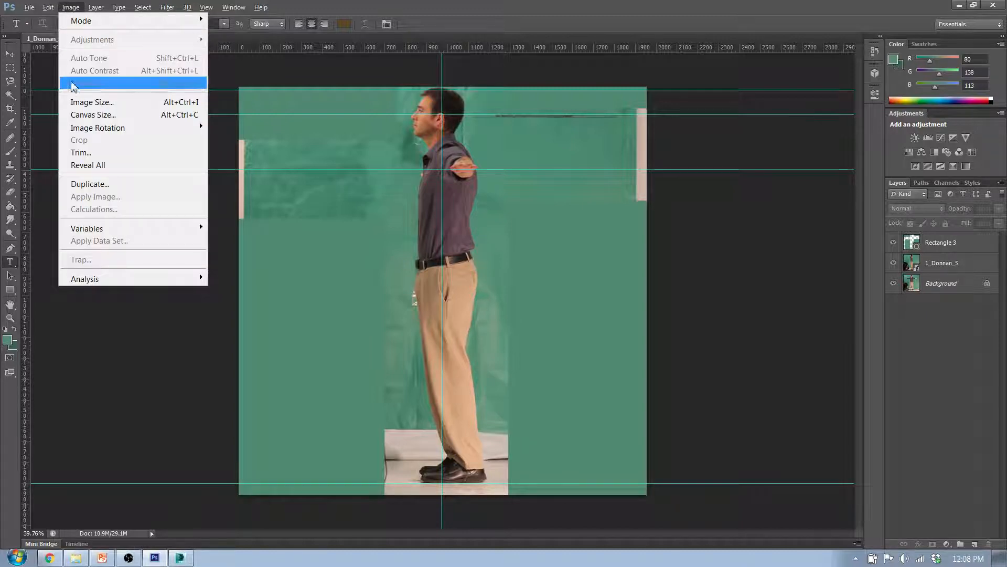
pyautogui.click(81, 114)
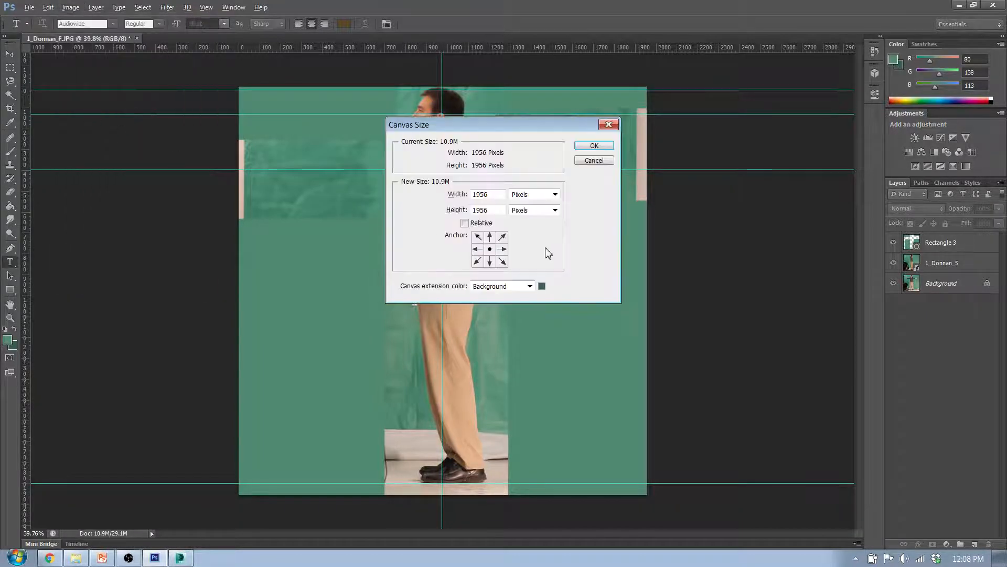
pyautogui.click(594, 161)
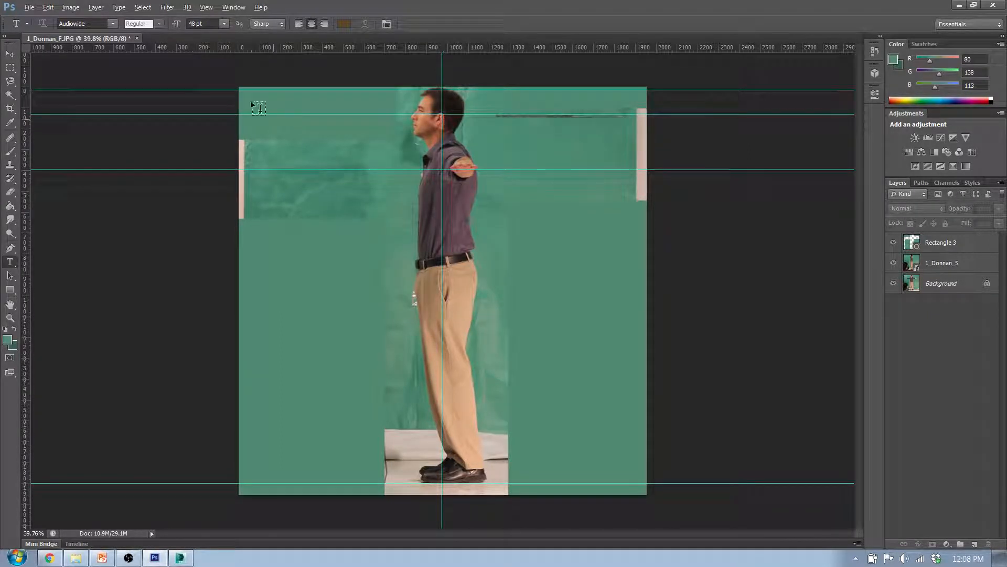
pyautogui.moveTo(251, 95); pyautogui.dragTo(366, 120)
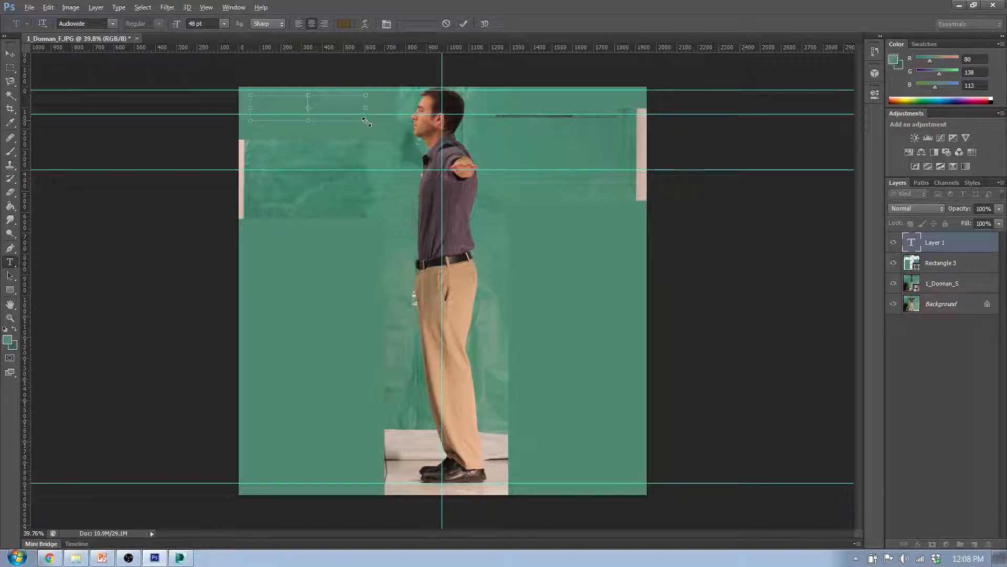
pyautogui.write('1956')
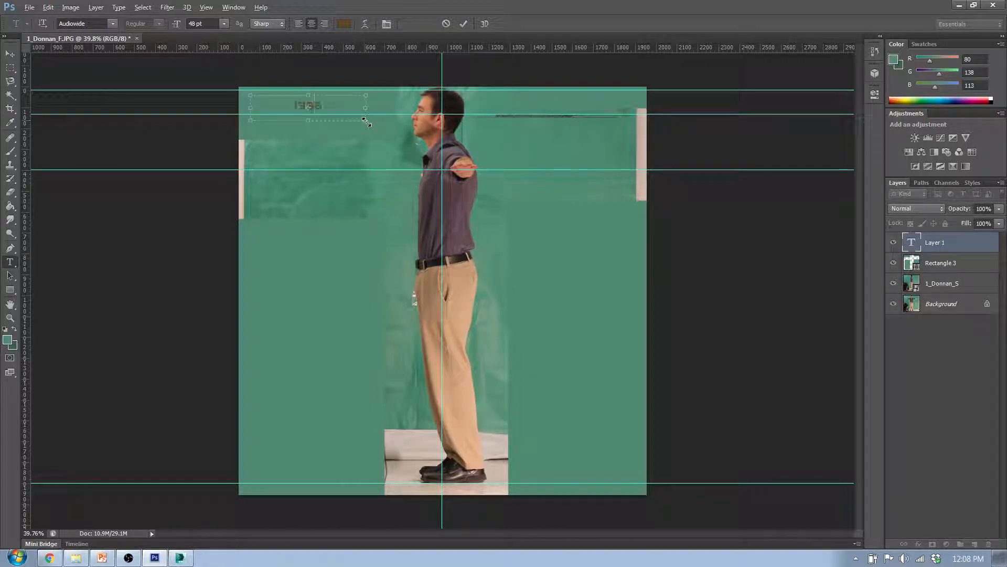
pyautogui.write('x1956')
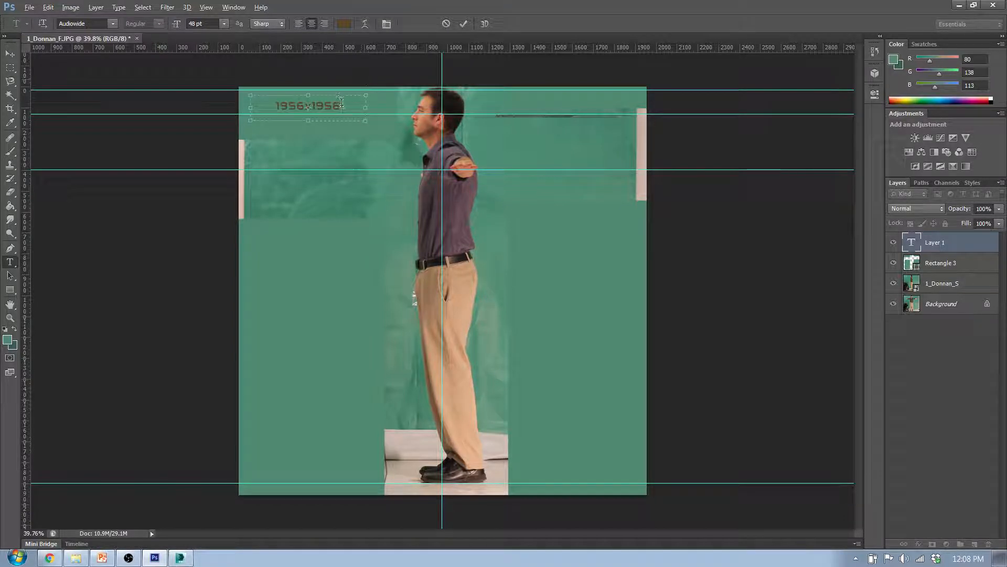
# Set the dimension label's text colour to black and its font size to 60 pt
pyautogui.moveTo(341, 105); pyautogui.dragTo(275, 105)
pyautogui.click(345, 24)
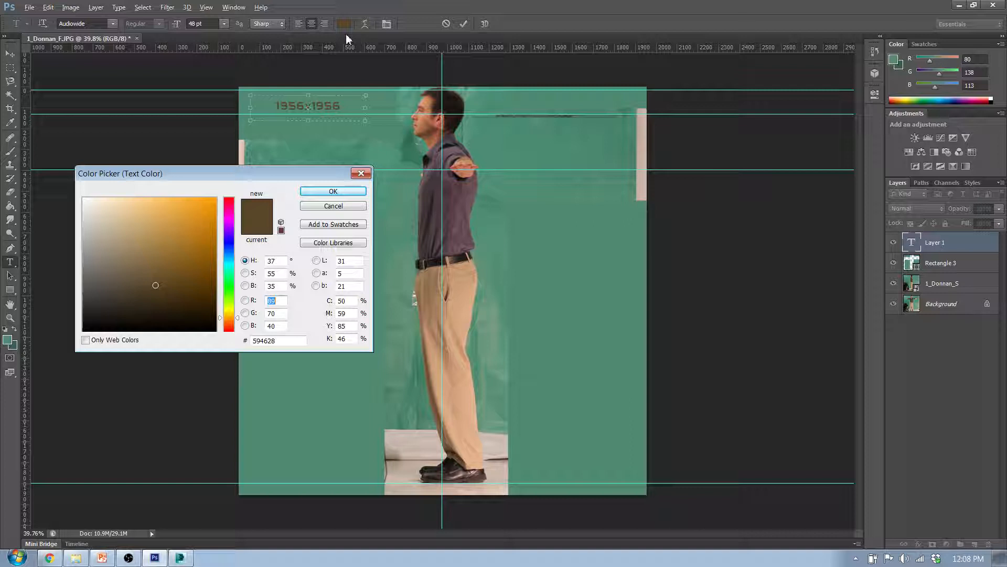
pyautogui.click(90, 324)
pyautogui.click(333, 191)
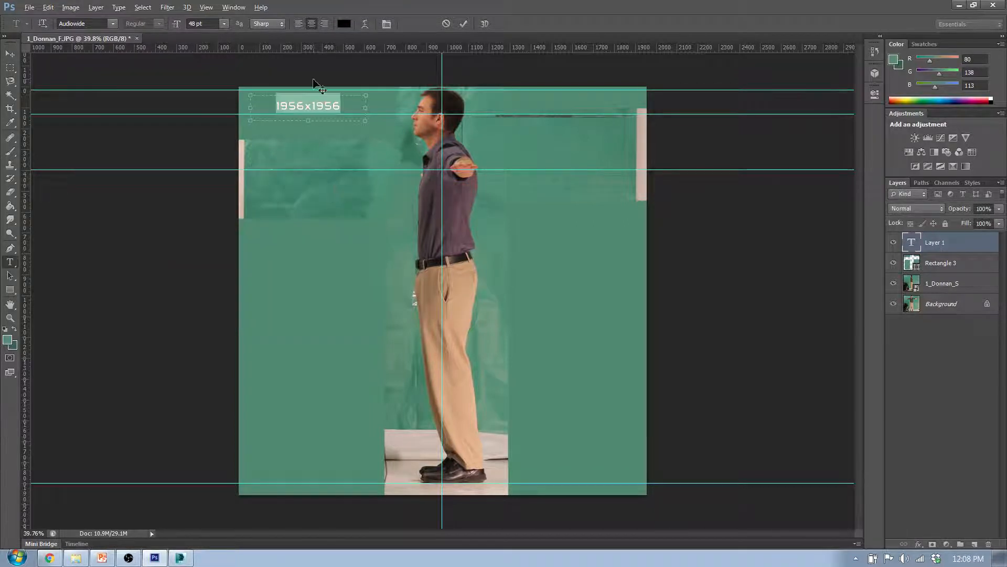
pyautogui.click(224, 23)
pyautogui.click(213, 205)
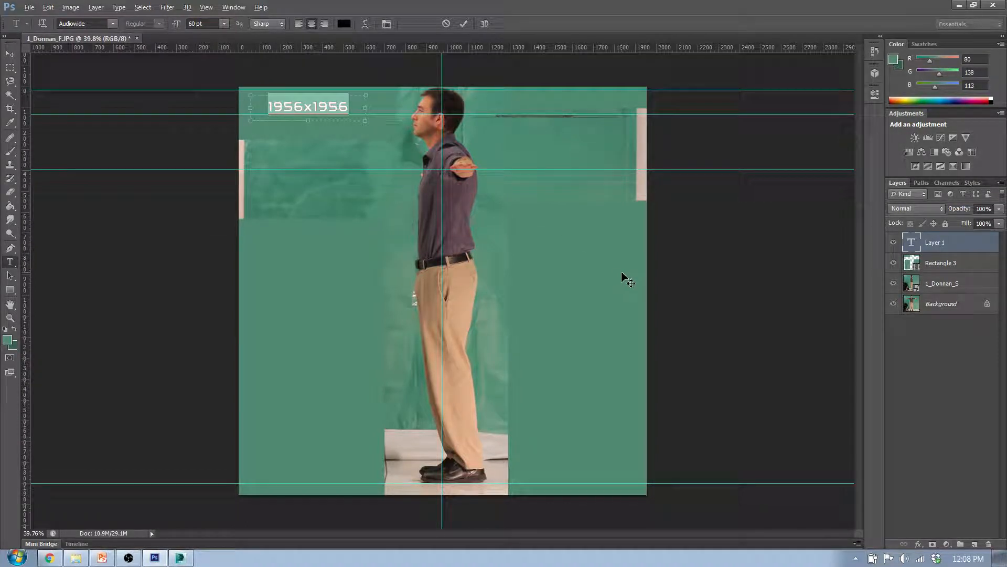
pyautogui.click(12, 54)
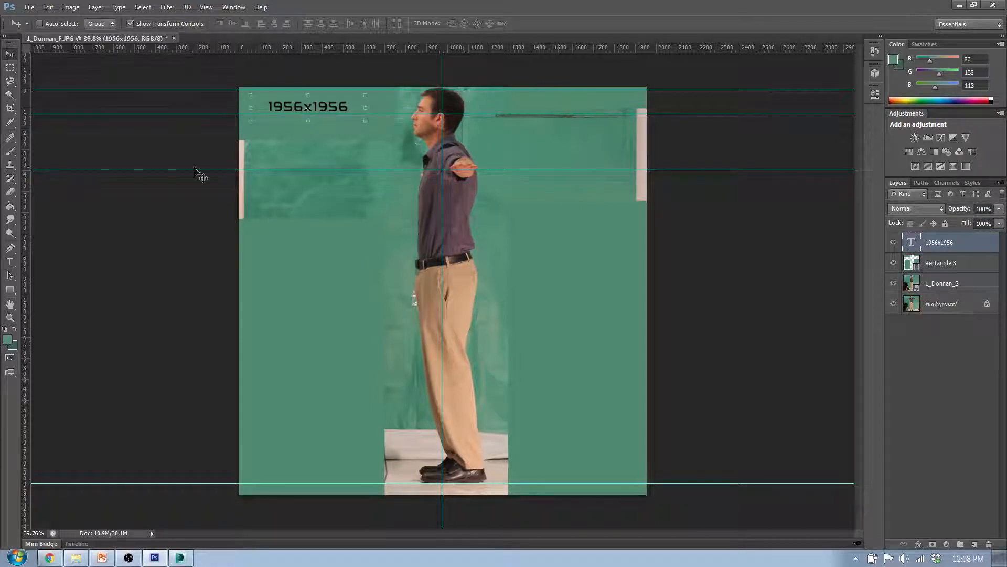
# Add a new layer above the dimension label and set the brush size to 14 px
pyautogui.click(981, 383)
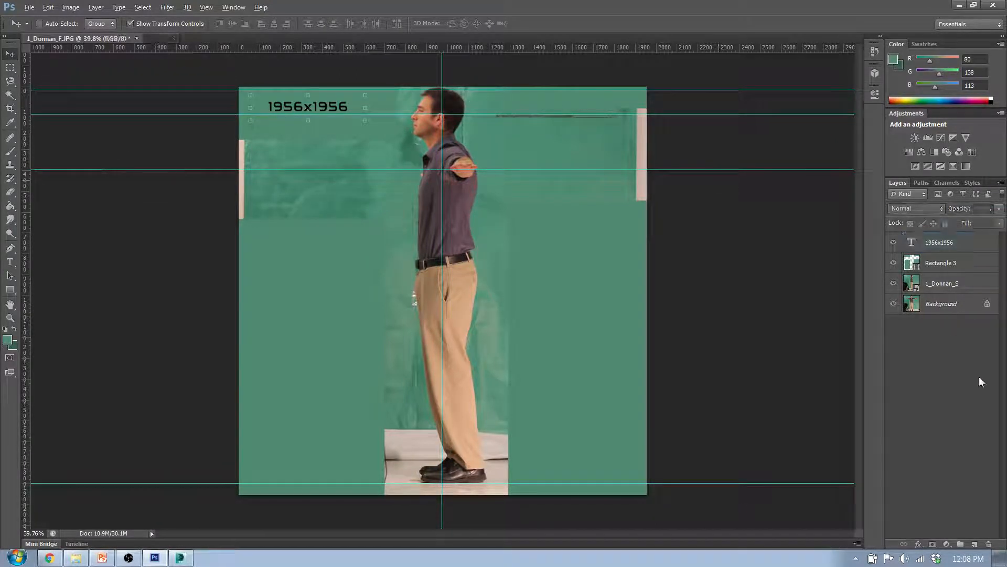
pyautogui.click(975, 544)
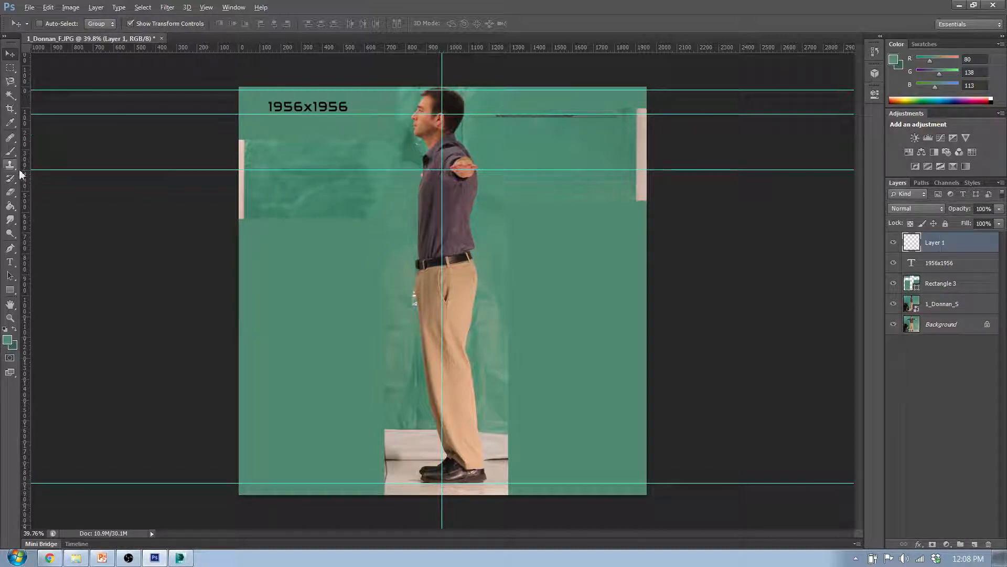
pyautogui.click(10, 153)
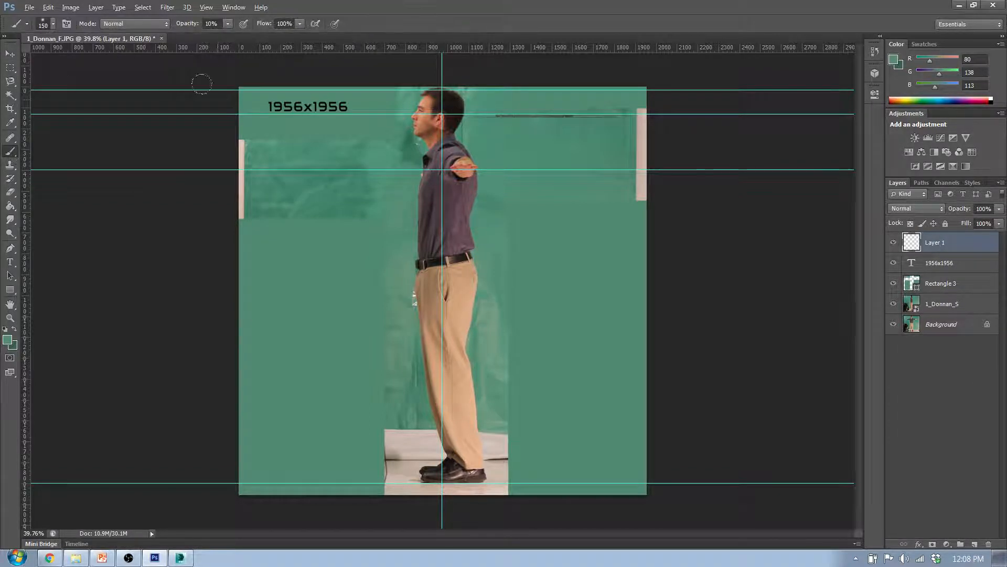
pyautogui.click(53, 23)
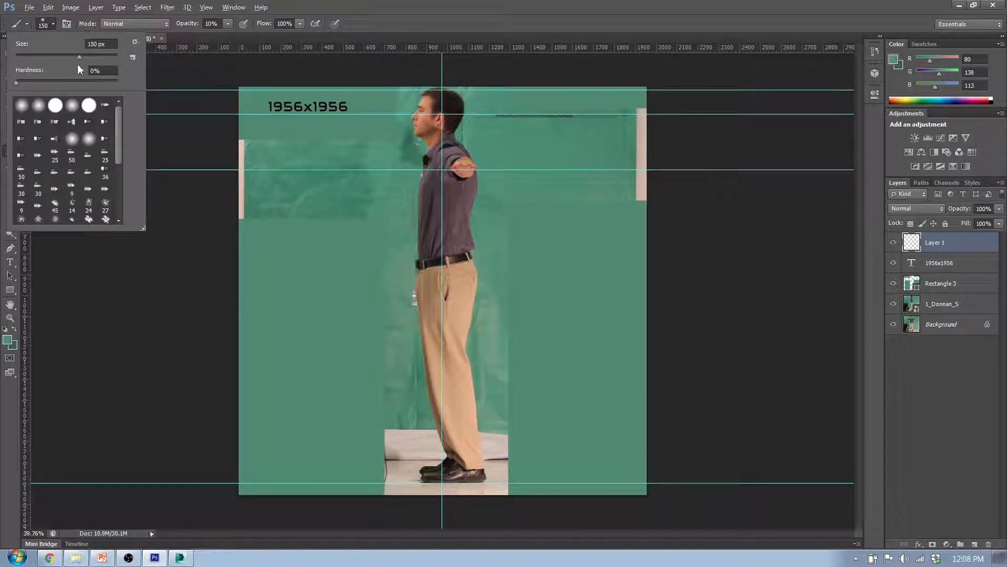
pyautogui.moveTo(79, 57); pyautogui.dragTo(16, 57)
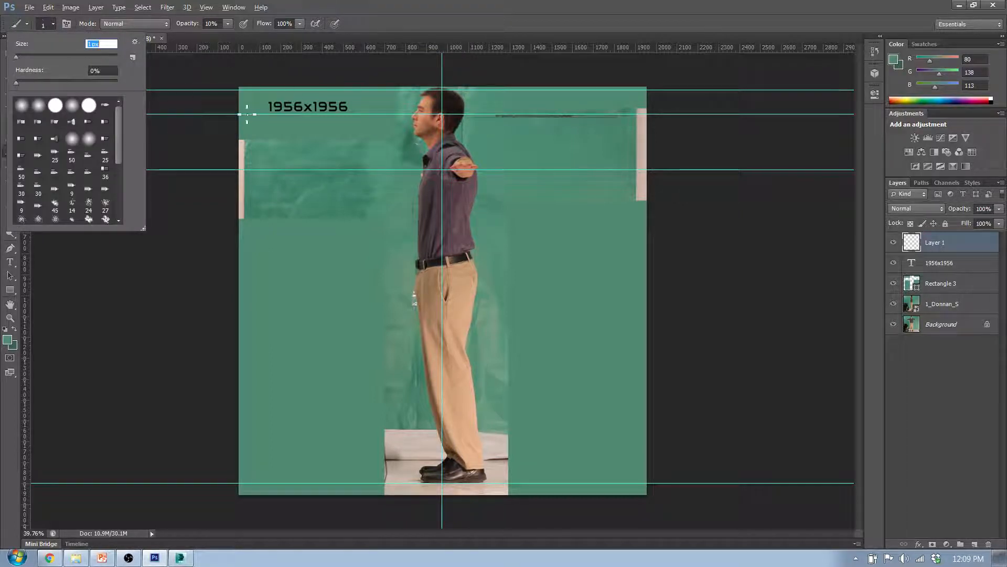
pyautogui.moveTo(17, 57); pyautogui.dragTo(21, 57)
pyautogui.keyDown('alt'); pyautogui.moveTo(536, 106); pyautogui.dragTo(537, 106, button='right'); pyautogui.keyUp('alt')
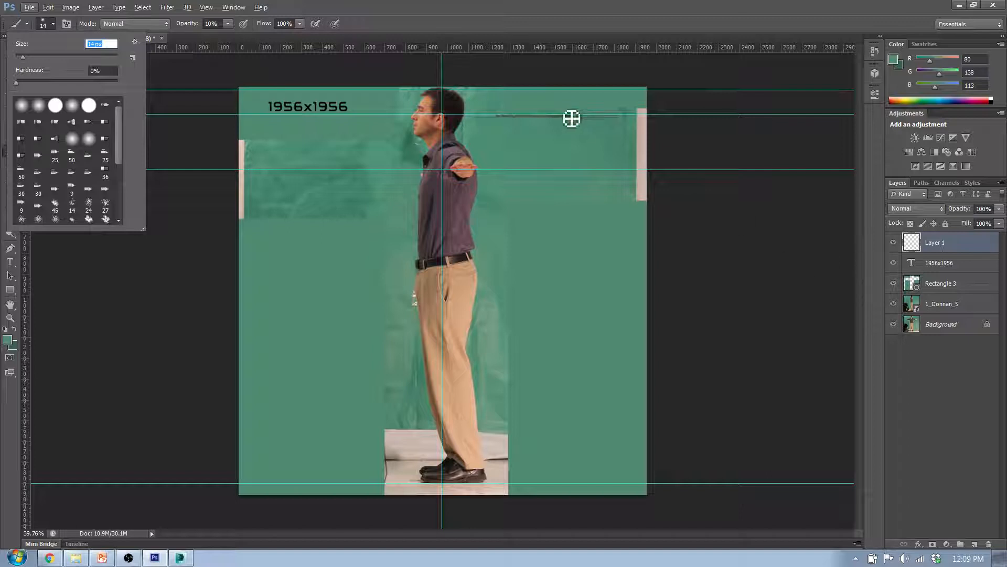
pyautogui.click(534, 97)
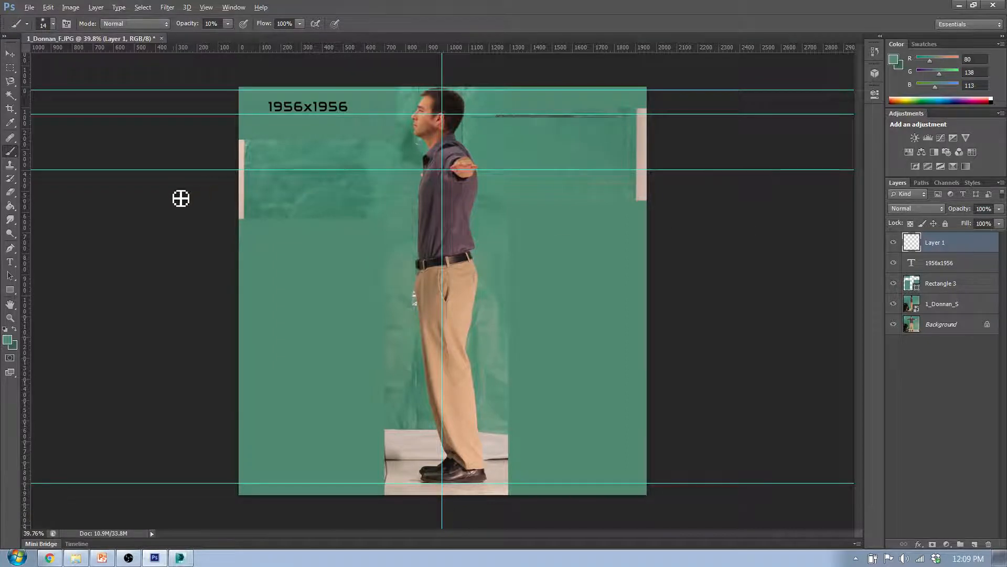
# Set the foreground colour to black (RGB 0, 0, 0) and try a vertical brush stroke beside the figure
pyautogui.click(7, 340)
pyautogui.click(83, 330)
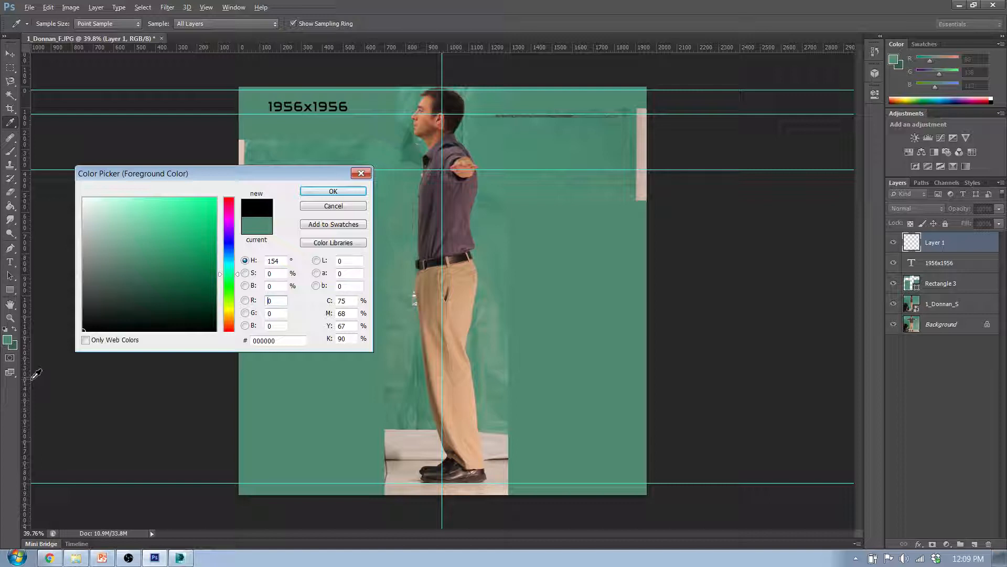
pyautogui.click(334, 191)
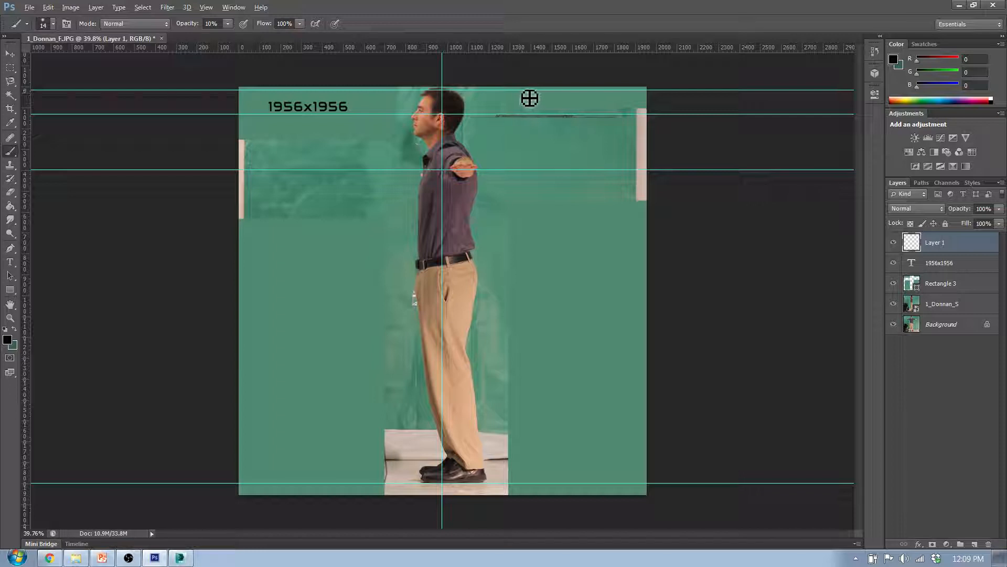
pyautogui.moveTo(530, 98); pyautogui.dragTo(531, 172)
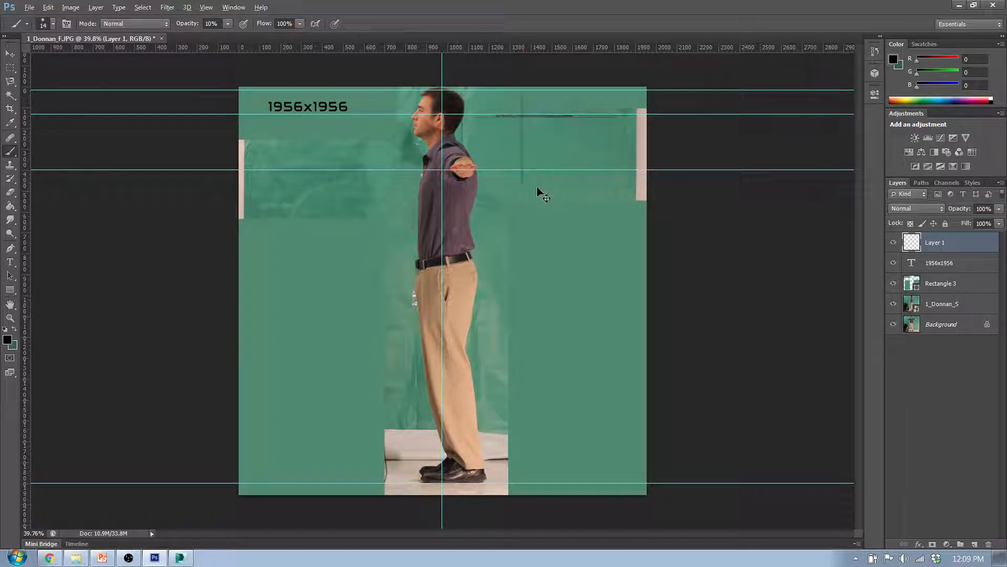
# Set the brush opacity to 100% and paint a vertical line beside the figure between the head-top and foot guides, with a short foot bar
pyautogui.click(227, 25)
pyautogui.moveTo(229, 36); pyautogui.dragTo(475, 43)
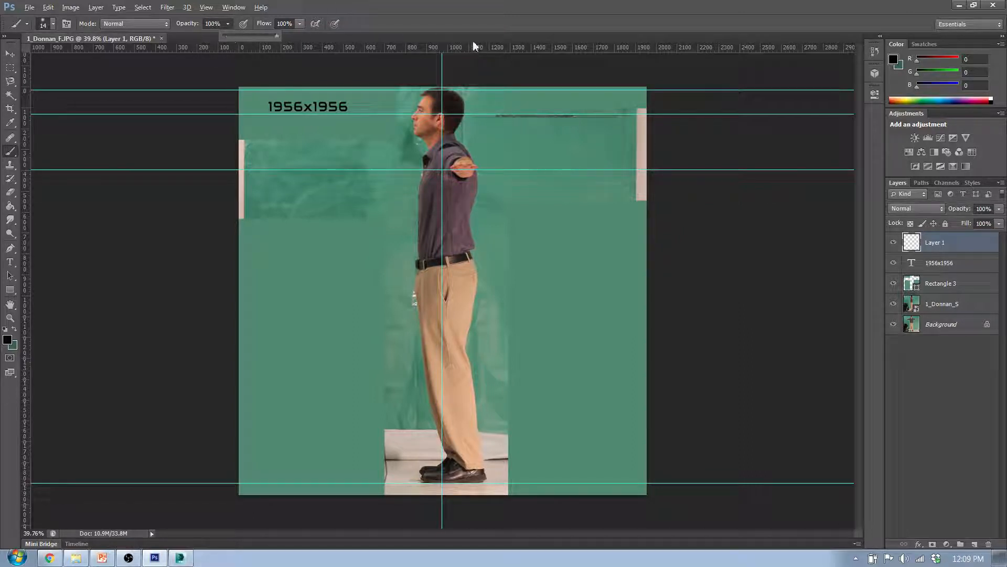
pyautogui.click(535, 107)
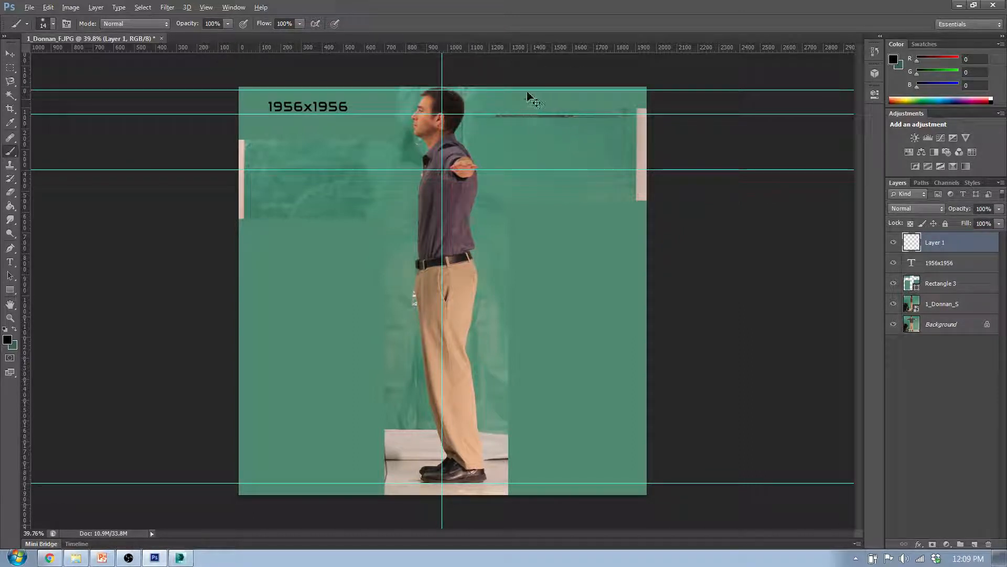
pyautogui.moveTo(532, 91)
pyautogui.mouseDown()
pyautogui.moveTo(533, 493)
pyautogui.moveTo(556, 490)
pyautogui.mouseUp()
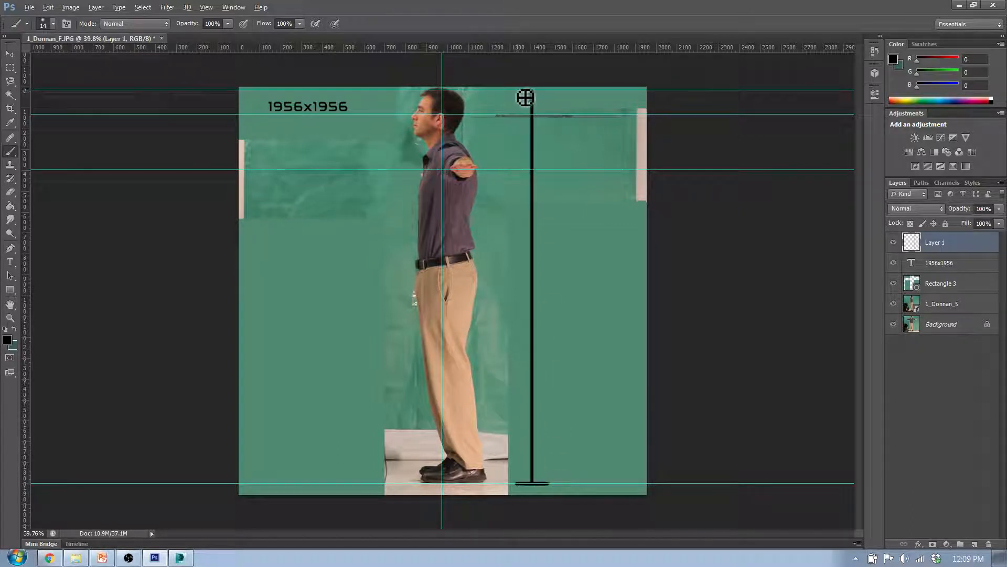
# Paint a short black horizontal bar across the top end of the height line, along the head-top guide
pyautogui.keyDown('shift'); pyautogui.moveTo(517, 90); pyautogui.dragTo(550, 90); pyautogui.keyUp('shift')
pyautogui.hotkey('ctrl', 'z')
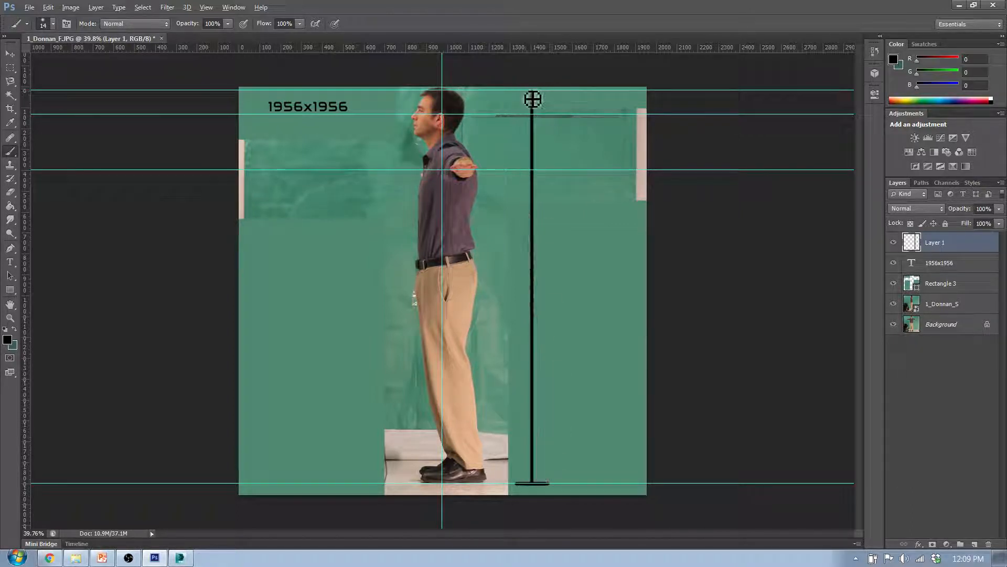
pyautogui.moveTo(513, 90)
pyautogui.keyDown('shift'); pyautogui.mouseDown()
pyautogui.moveTo(559, 90)
pyautogui.moveTo(513, 91)
pyautogui.moveTo(539, 89)
pyautogui.mouseUp(); pyautogui.keyUp('shift')
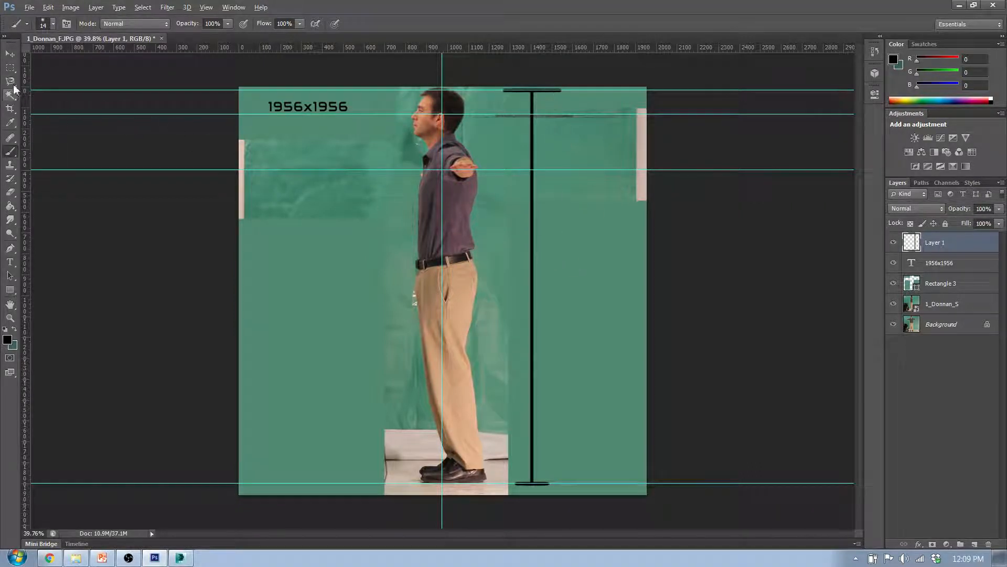
# Add a 60 pt text label reading "188 cm" beside the middle of the height line
pyautogui.click(10, 262)
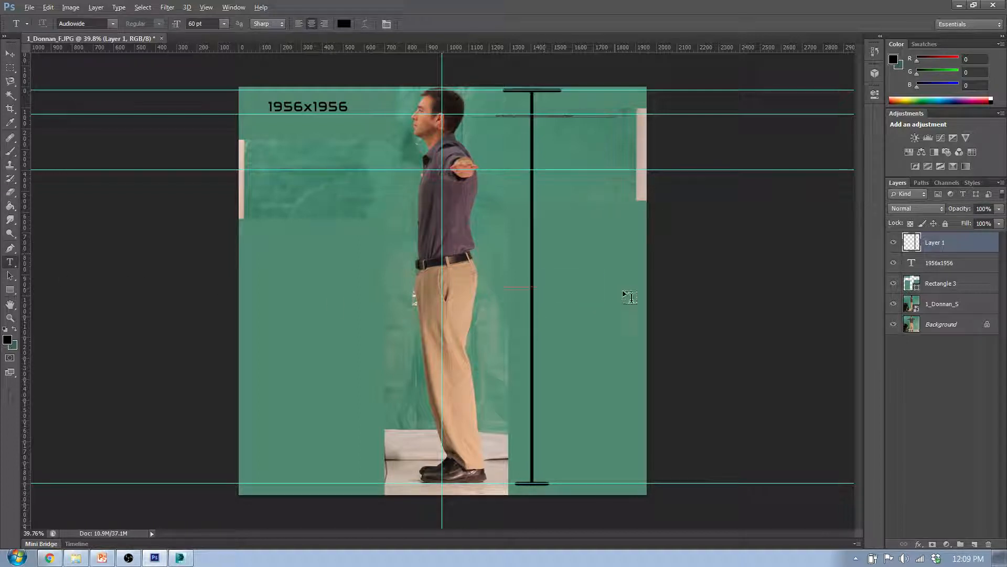
pyautogui.moveTo(623, 292); pyautogui.dragTo(546, 255)
pyautogui.write('1')
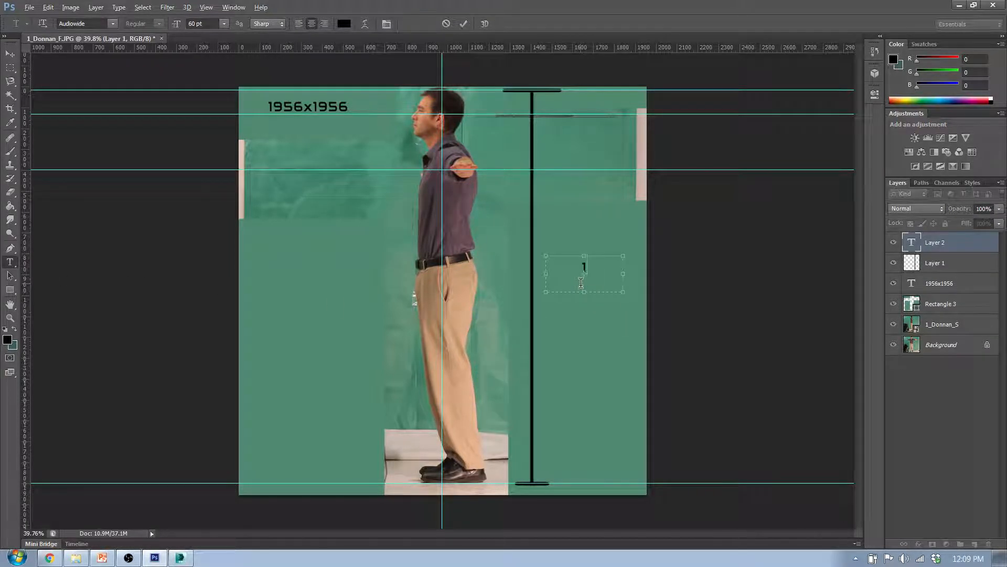
pyautogui.write('88cm')
pyautogui.click(587, 268)
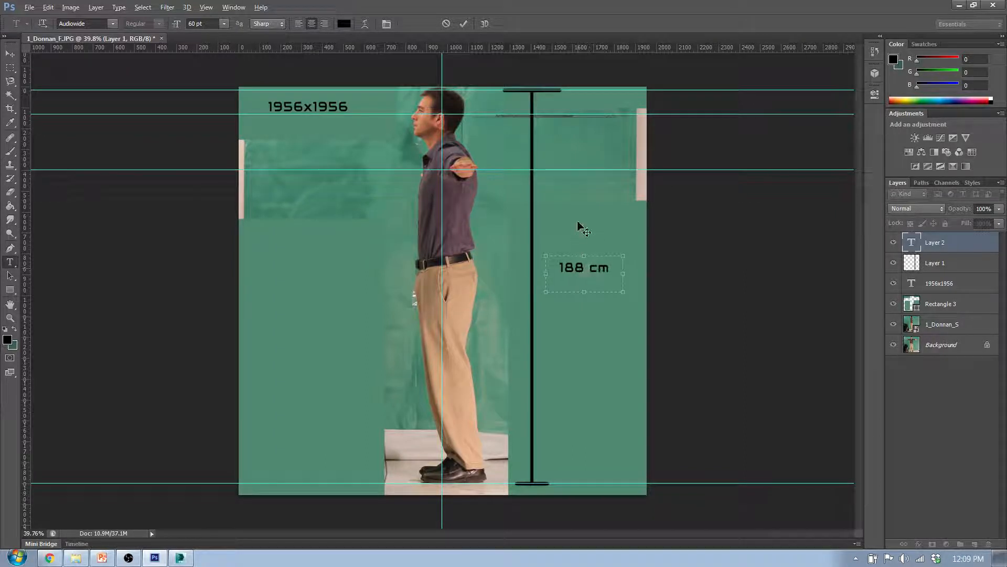
pyautogui.click(11, 54)
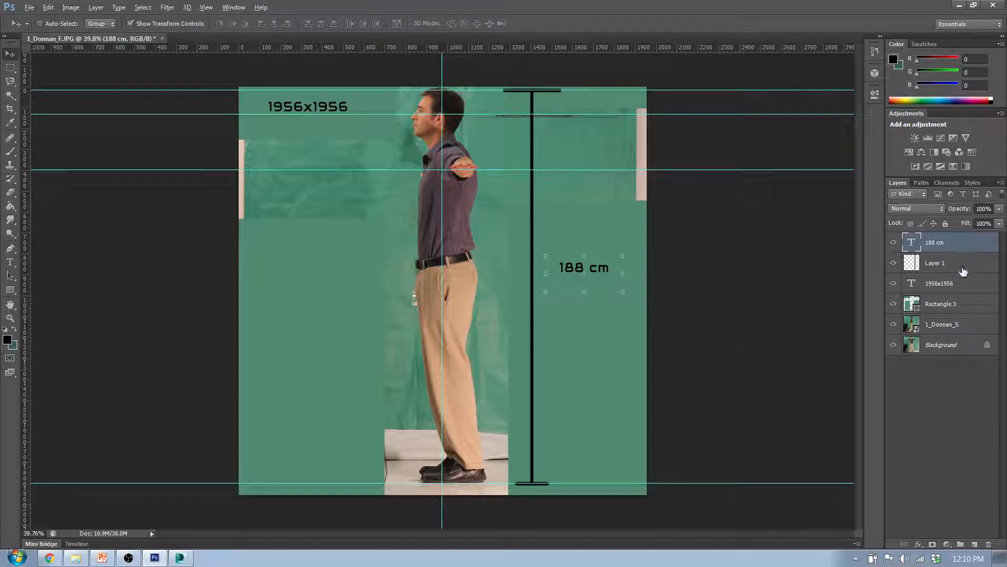
# Merge the "188 cm" text layer with Layer 1 holding the painted height line
pyautogui.keyDown('ctrl'); pyautogui.click(963, 271); pyautogui.keyUp('ctrl')
pyautogui.rightClick(962, 269)
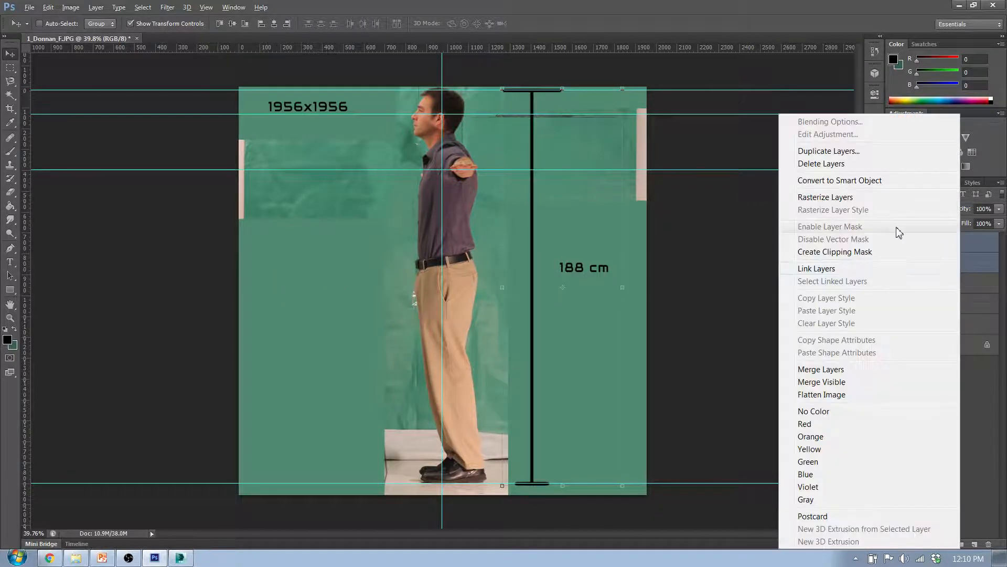
pyautogui.click(865, 369)
pyautogui.doubleClick(949, 250)
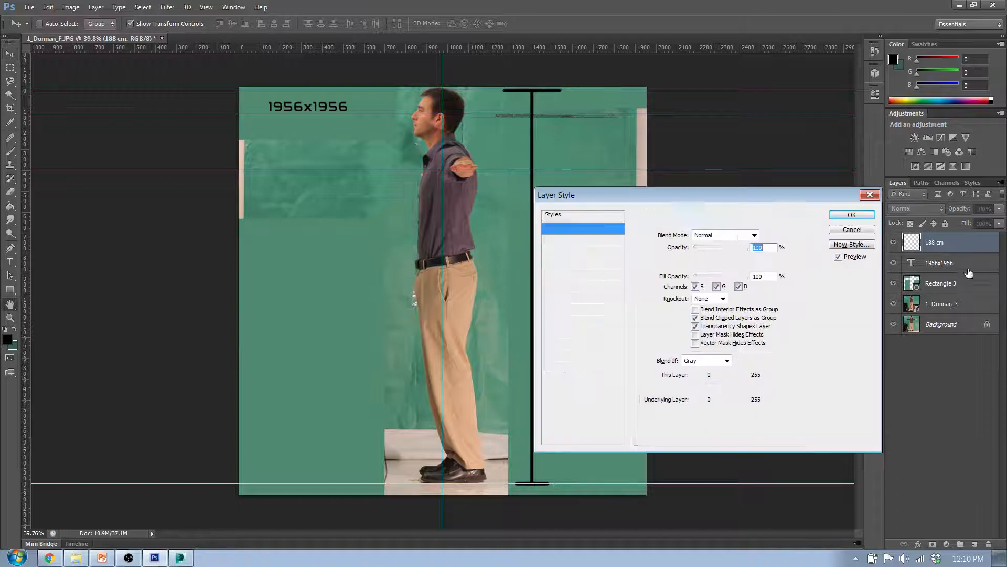
pyautogui.click(870, 195)
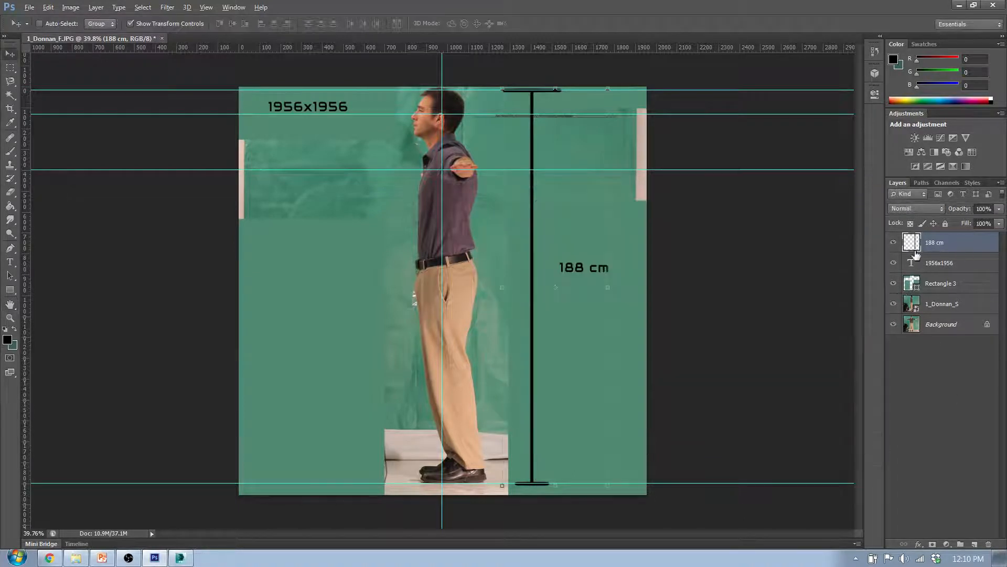
pyautogui.click(961, 268)
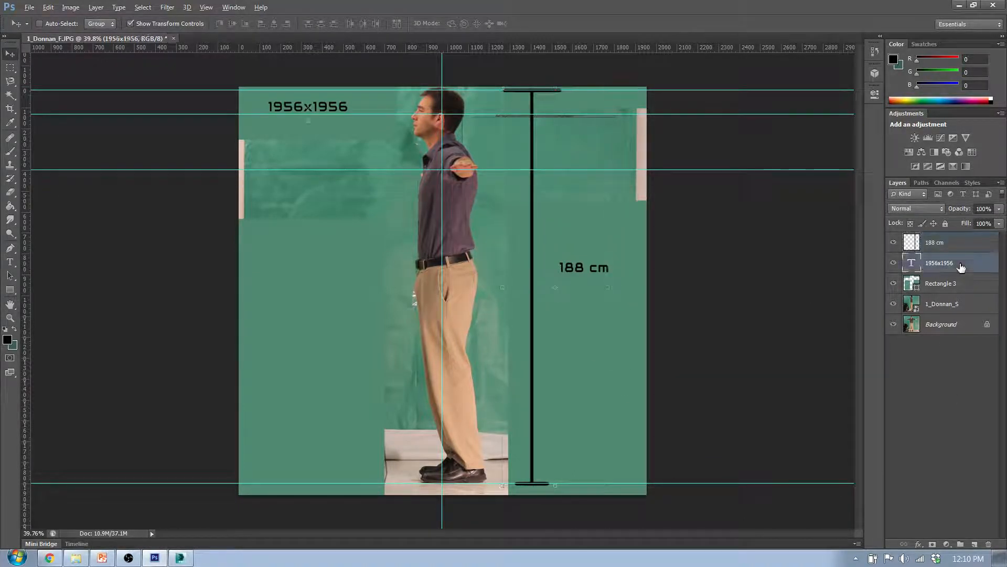
pyautogui.doubleClick(961, 268)
pyautogui.click(870, 195)
pyautogui.click(955, 246)
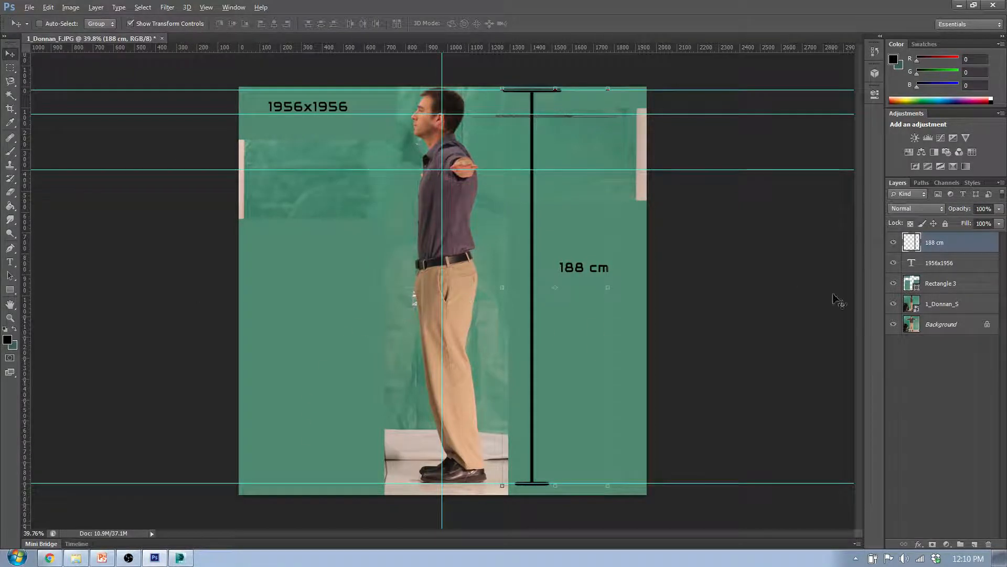
# Compare the front and side photos under the annotations by toggling the side-photo layer's visibility, leaving that layer shown
pyautogui.click(894, 305)
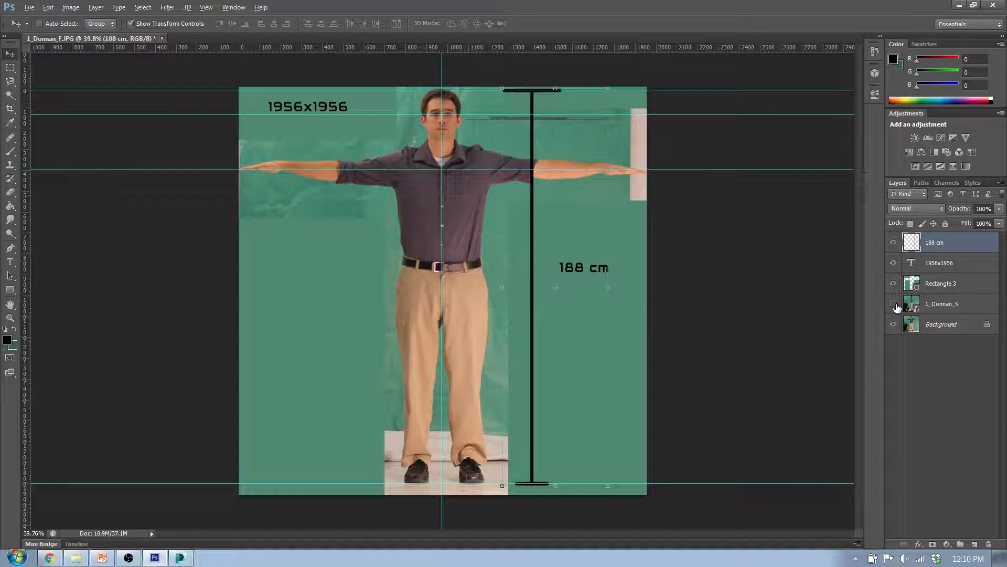
pyautogui.click(894, 305)
pyautogui.click(894, 304)
pyautogui.click(960, 371)
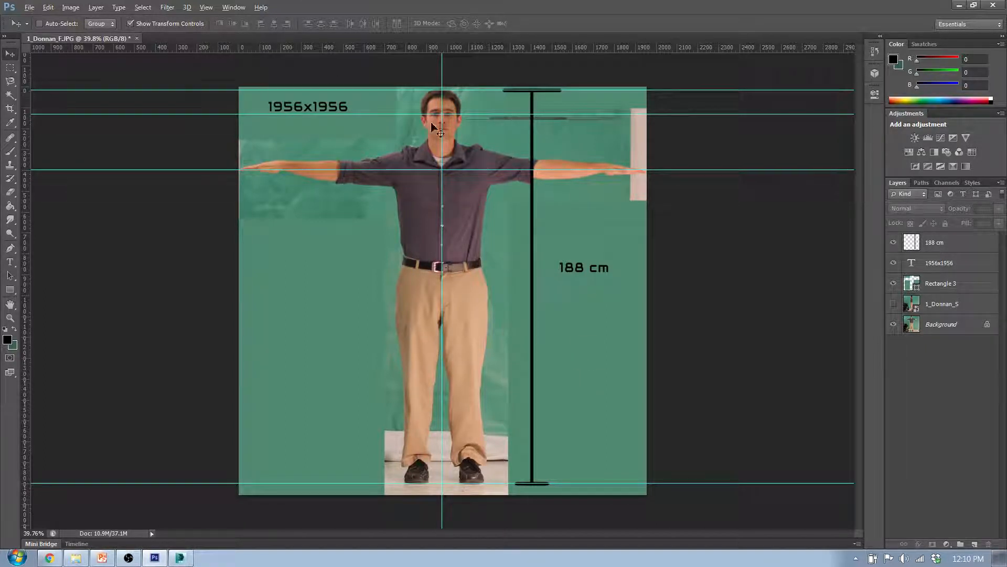
pyautogui.click(894, 305)
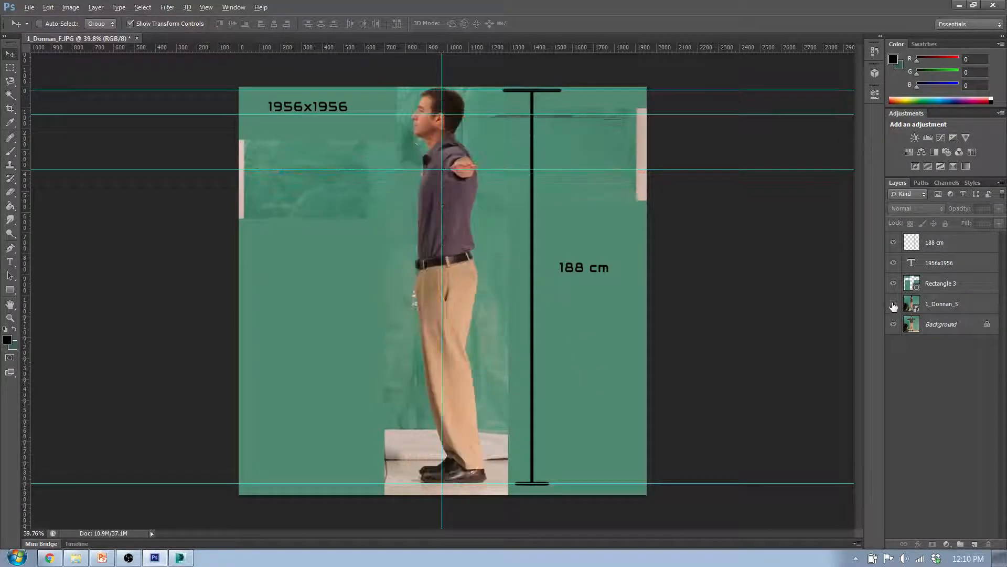
# Export the annotated side view for web as a PNG-24 in the Q3W2_d1 folder, adding 2 after the F in the suggested file name
pyautogui.click(29, 8)
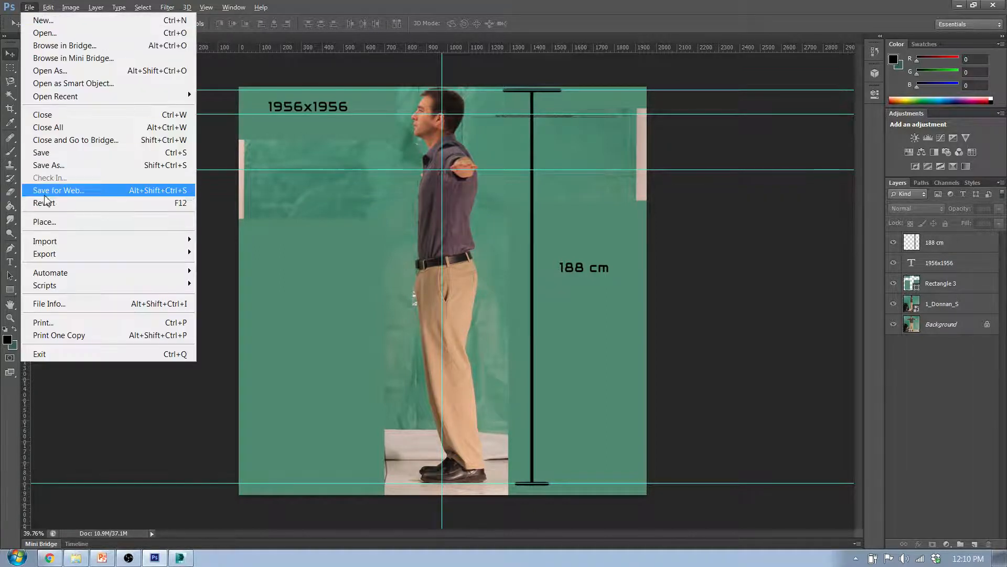
pyautogui.click(135, 197)
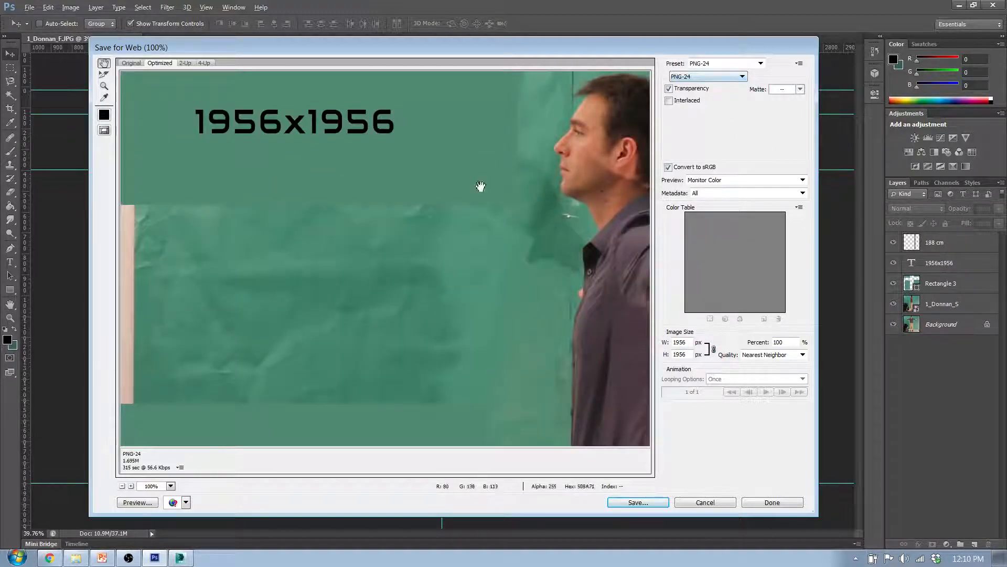
pyautogui.click(642, 503)
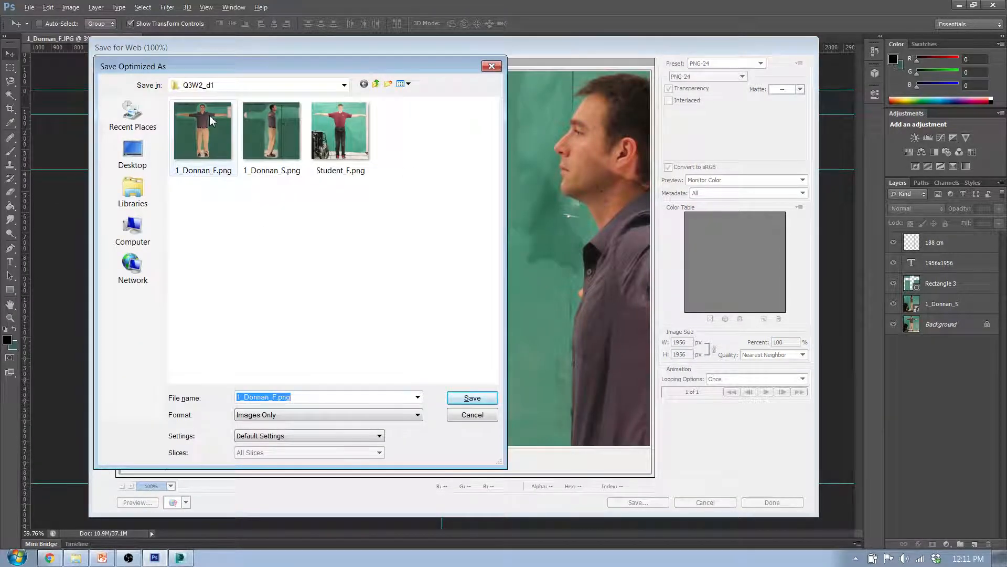
pyautogui.click(276, 397)
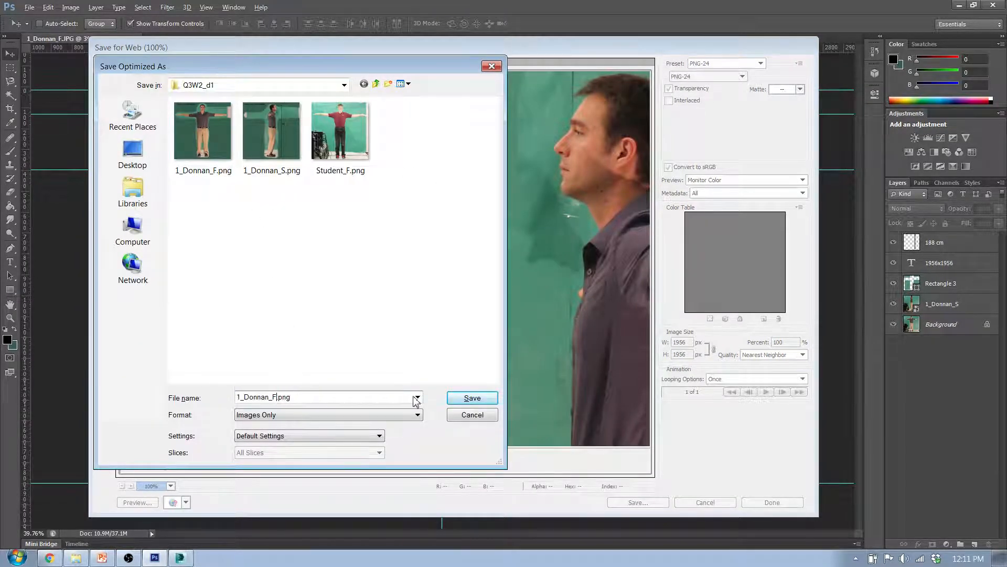
pyautogui.click(462, 401)
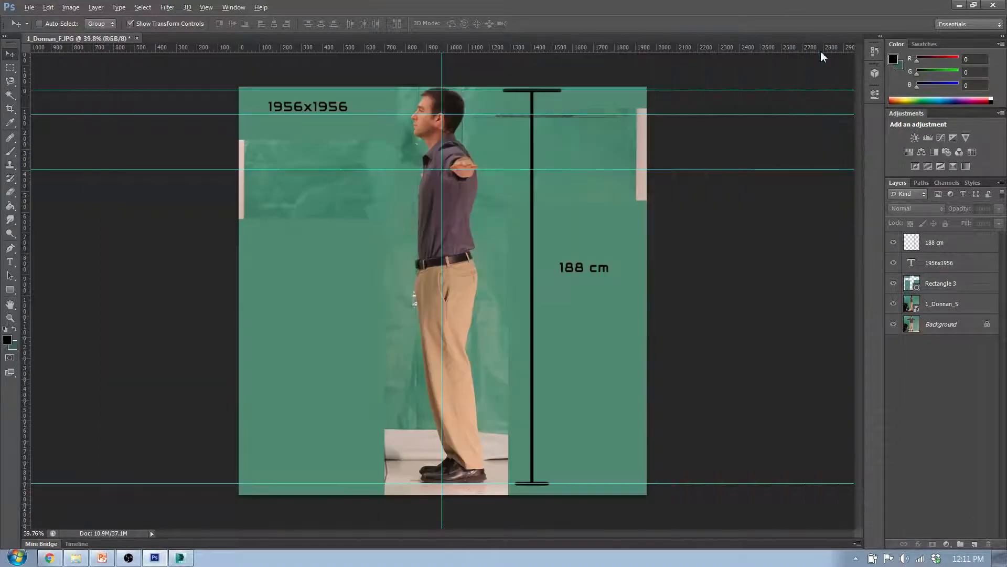
# Hide the 188 cm and side-photo layers and export the front view as a PNG-24, replacing the S in the existing side image's name with 2
pyautogui.click(894, 243)
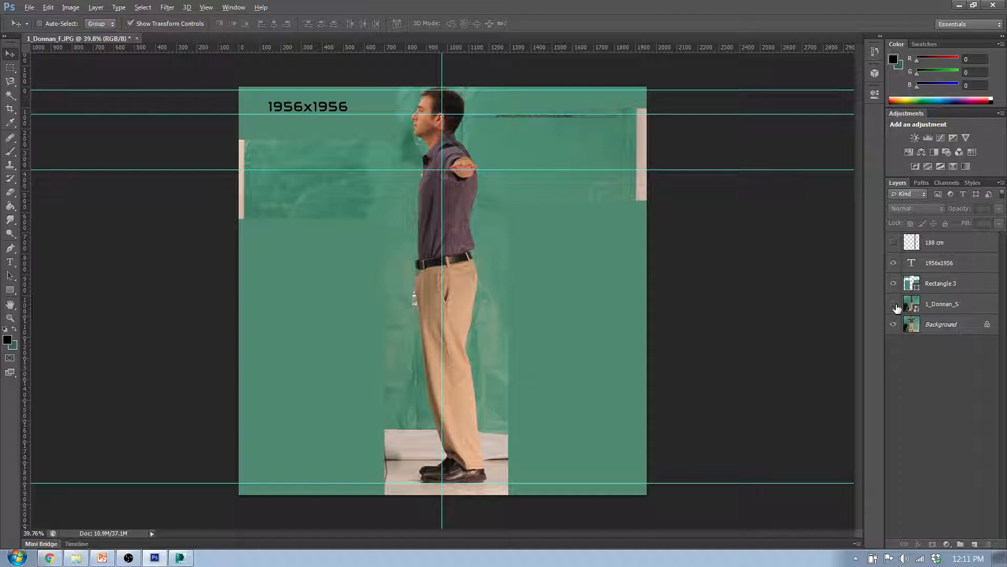
pyautogui.click(894, 304)
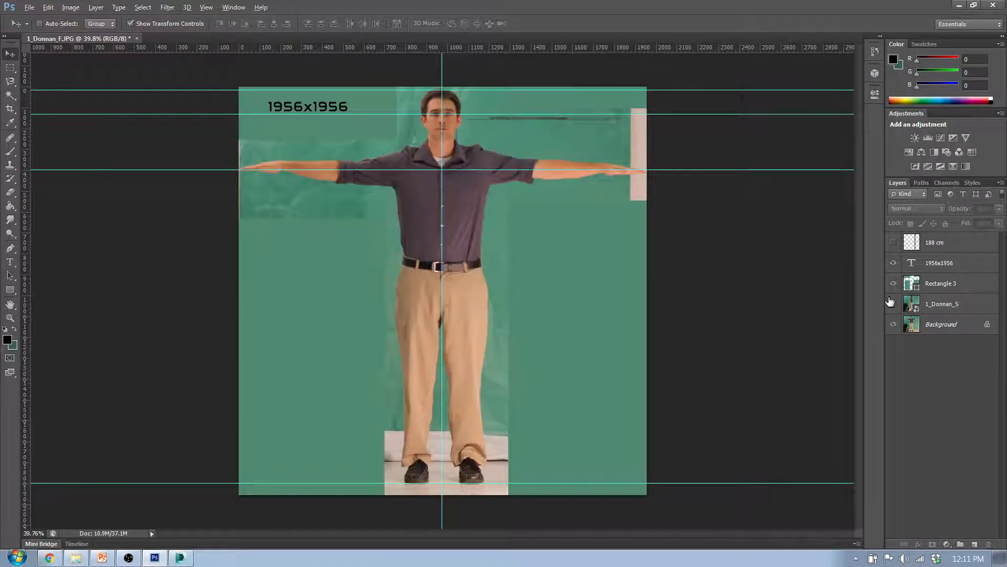
pyautogui.click(29, 7)
pyautogui.click(49, 191)
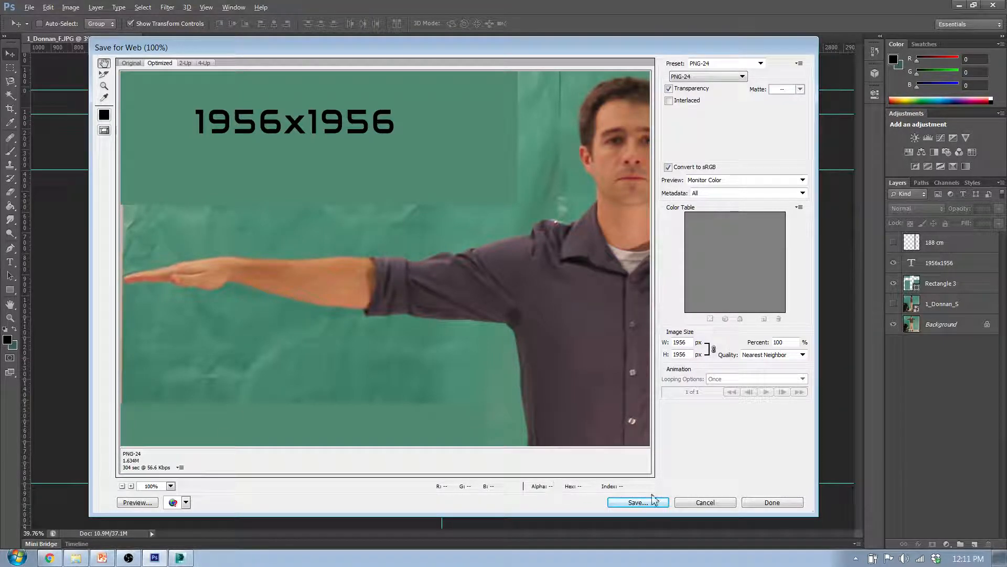
pyautogui.click(638, 503)
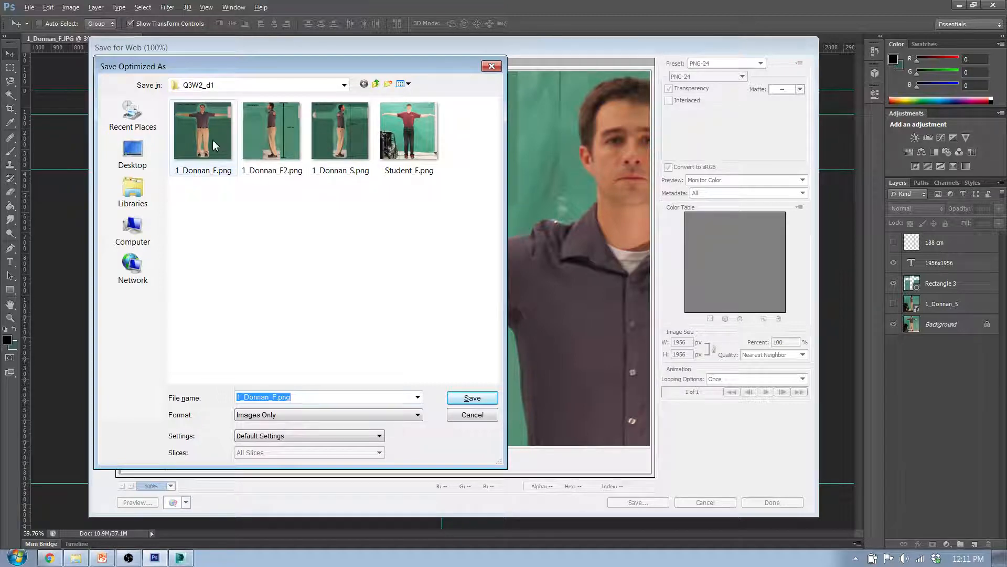
pyautogui.click(353, 156)
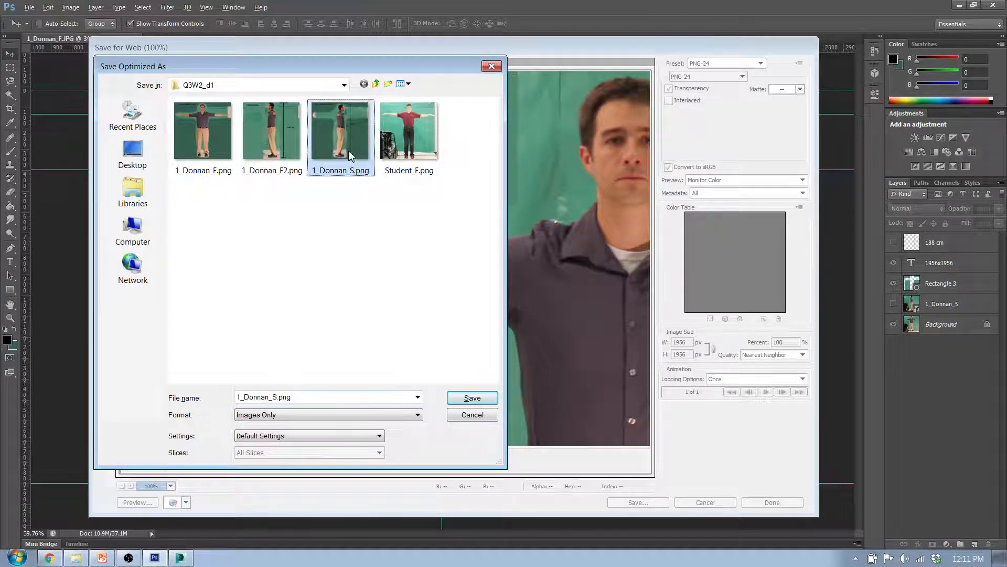
pyautogui.click(274, 395)
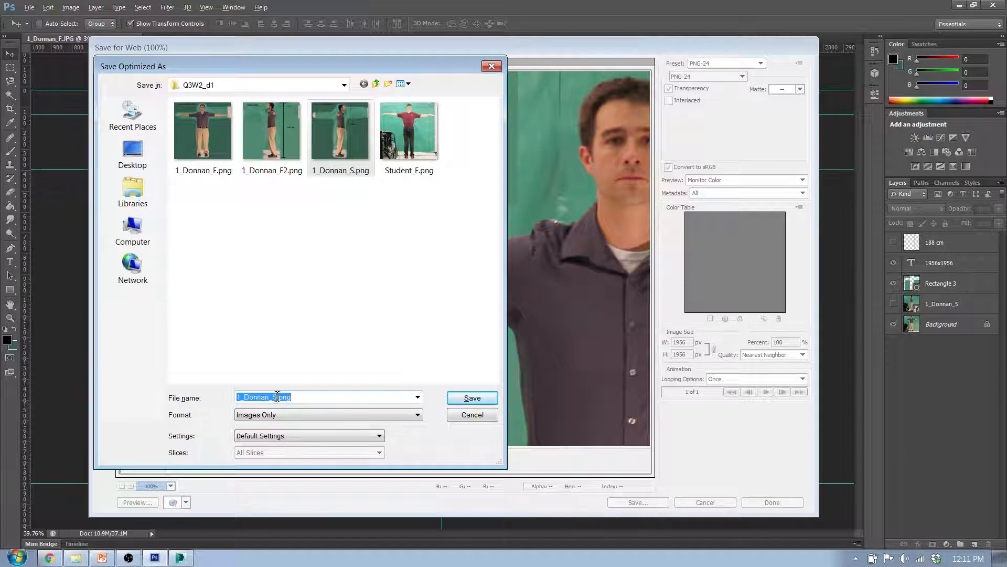
pyautogui.click(277, 396)
pyautogui.press('BackSpace')
pyautogui.write('2')
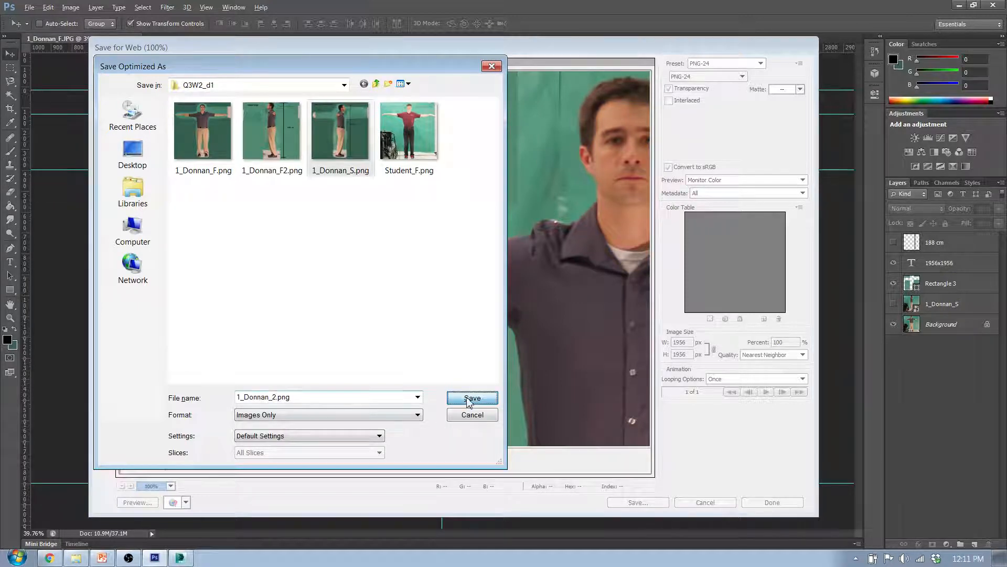
pyautogui.click(470, 400)
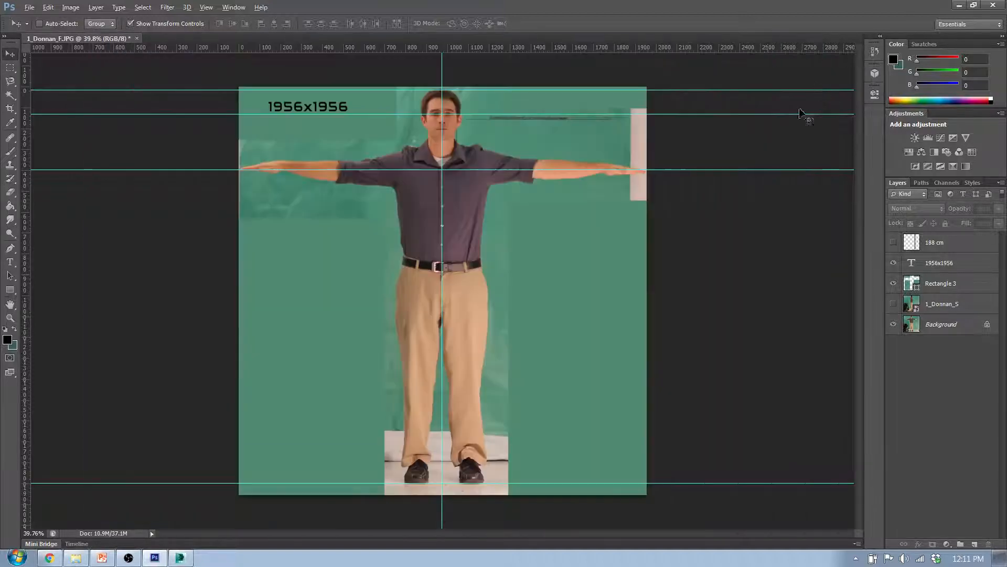
# Switch to the Q3W2_d1 folder in File Explorer to check its files, and return to Photoshop
pyautogui.click(960, 5)
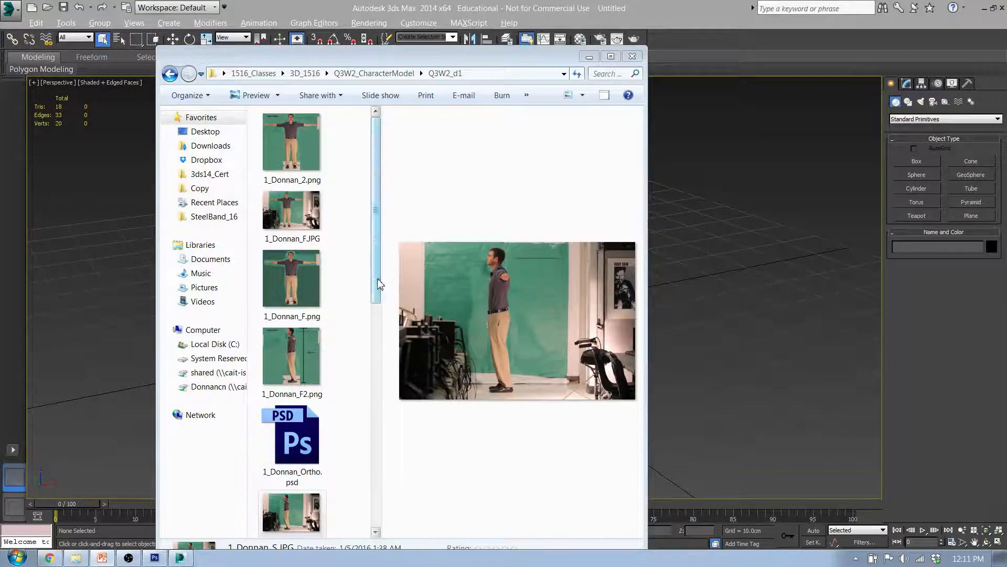
pyautogui.moveTo(376, 281); pyautogui.dragTo(376, 519)
pyautogui.click(154, 558)
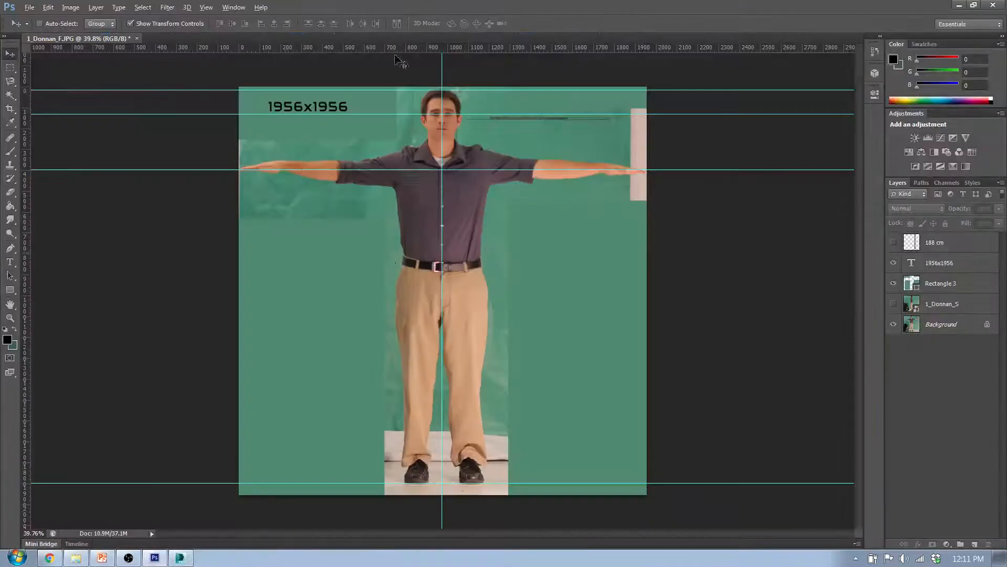
# Save the layered document as a PSD in Q3W2_d1, adding 2 after "Ortho" in the existing PSD's file name
pyautogui.click(29, 7)
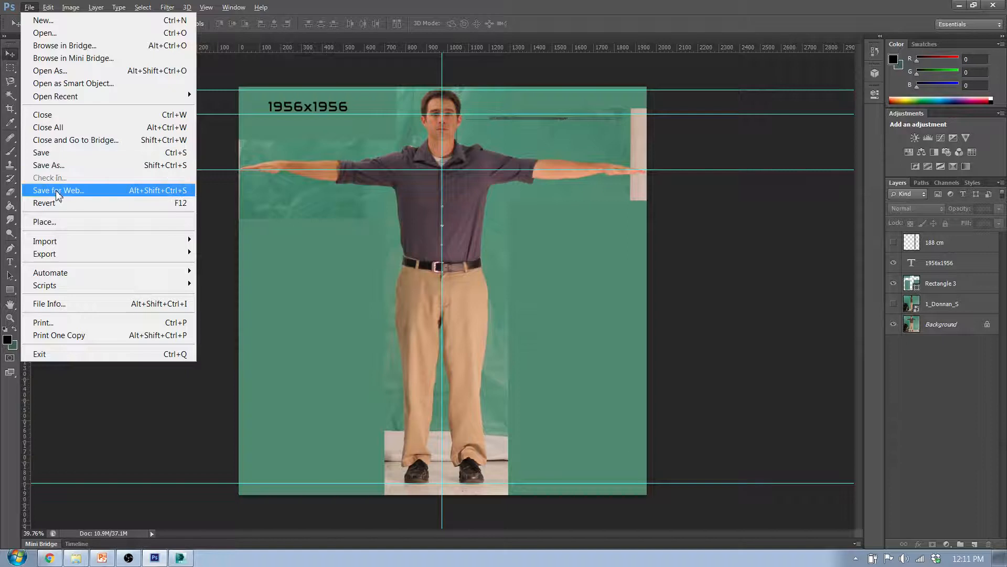
pyautogui.click(50, 165)
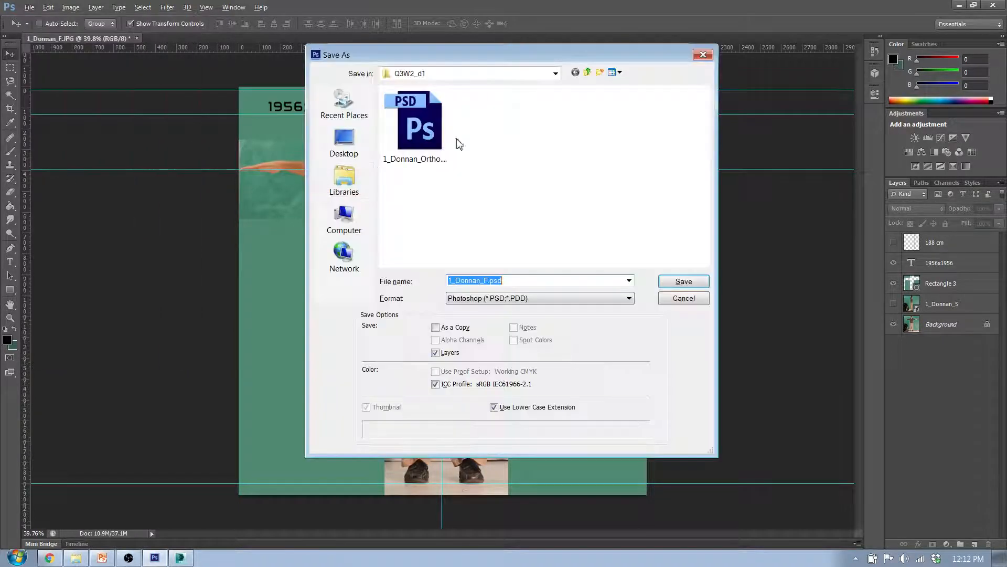
pyautogui.click(425, 158)
pyautogui.click(497, 282)
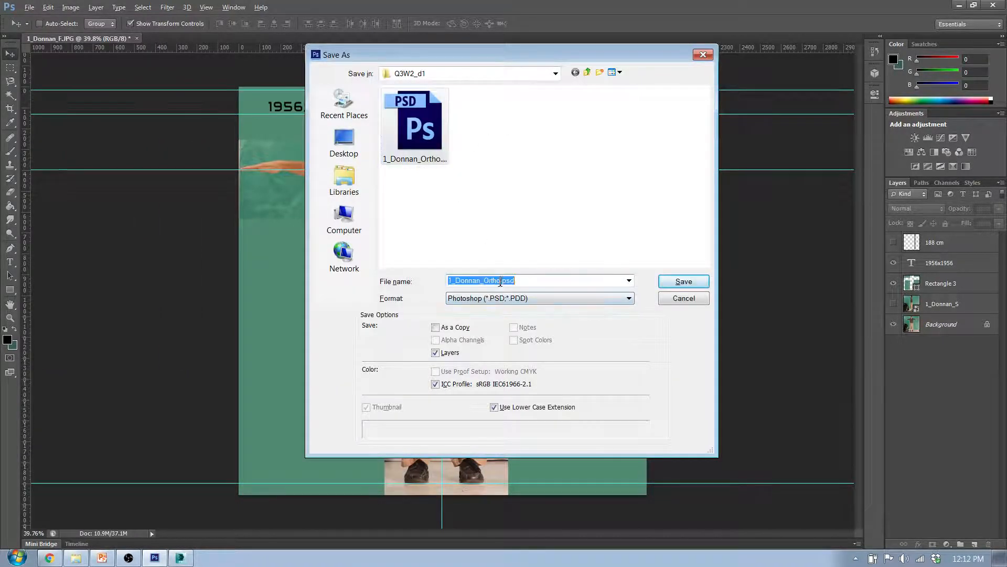
pyautogui.click(502, 282)
pyautogui.write('2')
pyautogui.click(684, 281)
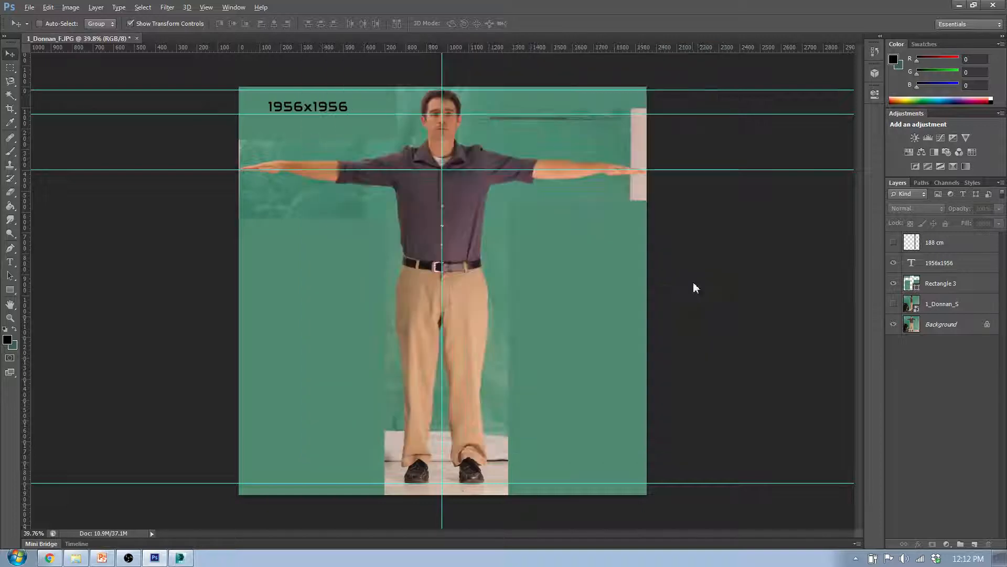
# Switch to the Q3W2_d1 folder in File Explorer and replace F2 with S2 in the side-view PNG's file name
pyautogui.click(960, 7)
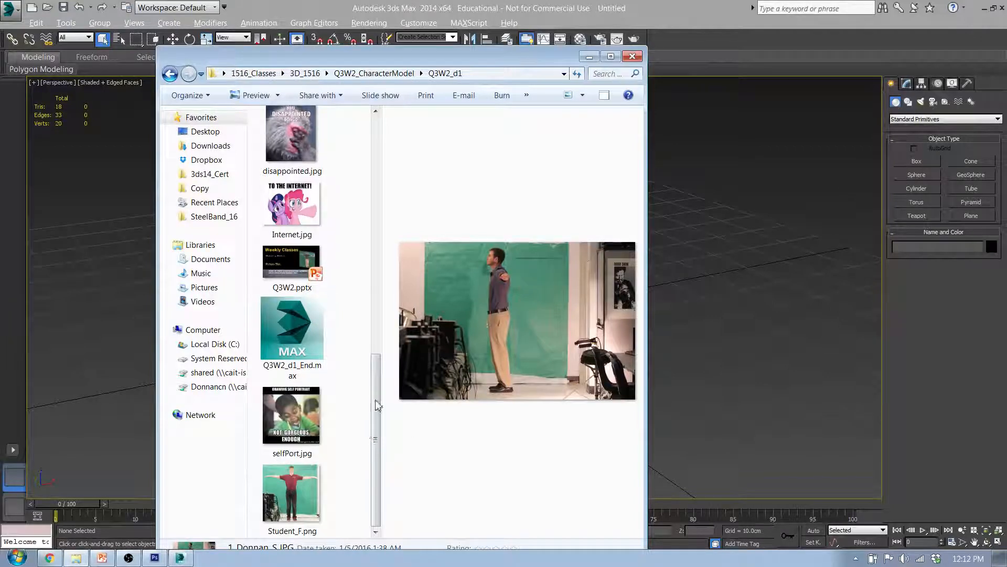
pyautogui.moveTo(378, 436); pyautogui.dragTo(377, 198)
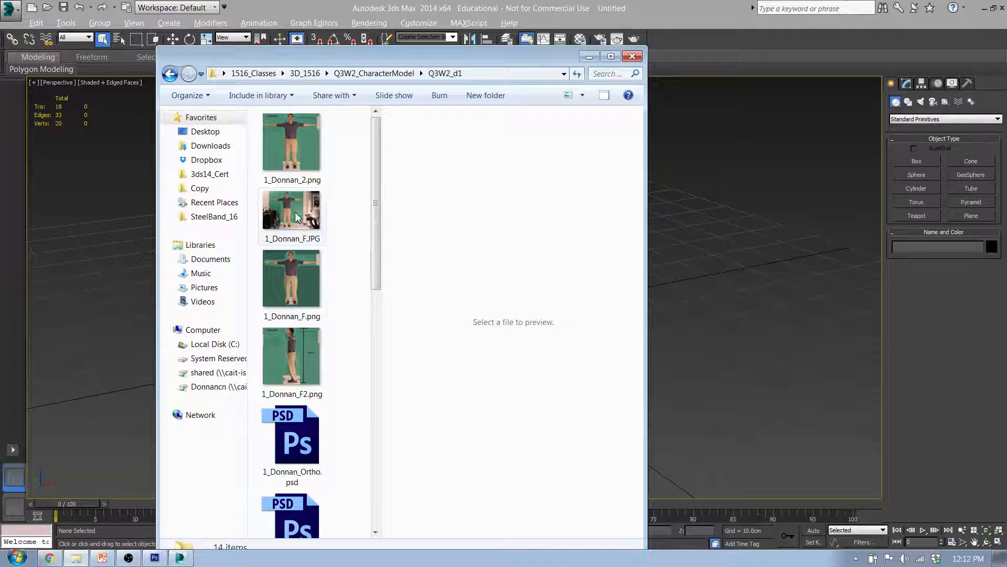
pyautogui.click(313, 367)
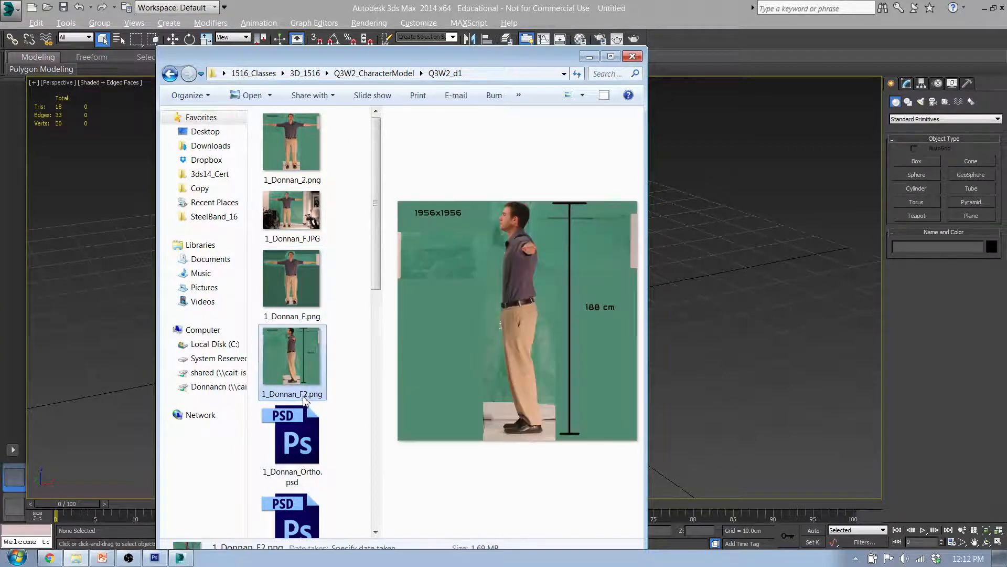
pyautogui.click(305, 395)
pyautogui.moveTo(300, 395); pyautogui.dragTo(310, 395)
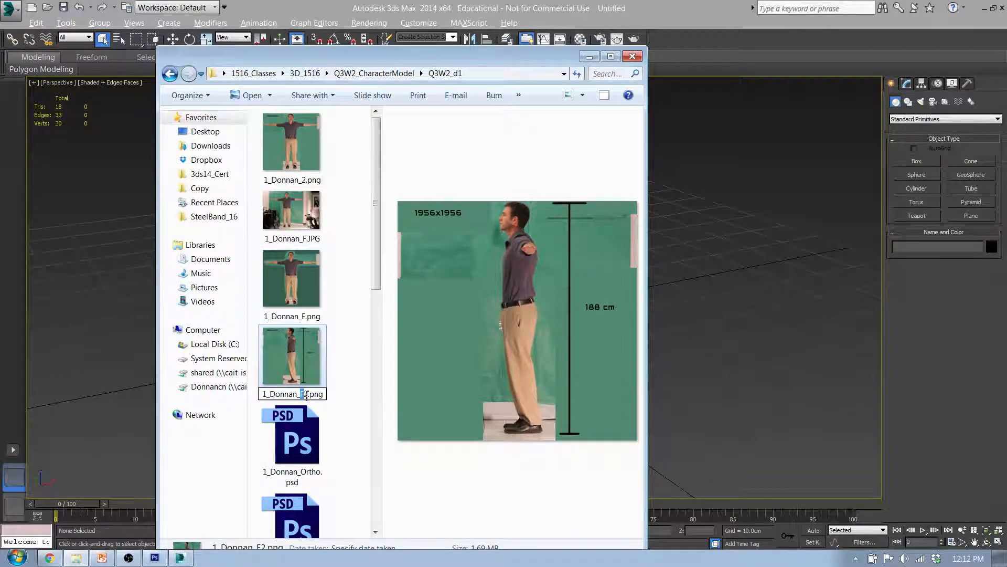
pyautogui.write('S')
pyautogui.click(345, 376)
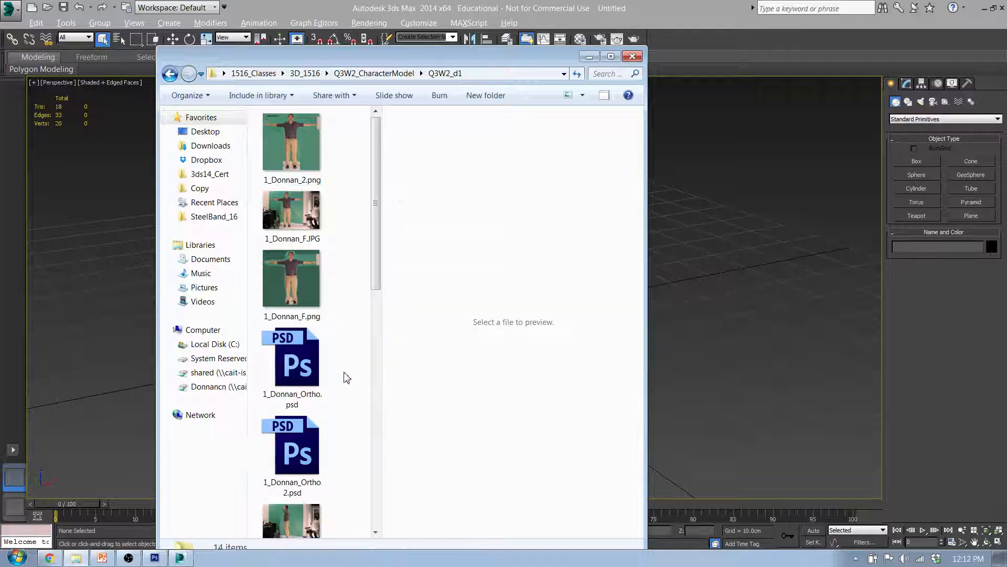
# Insert F before the 2 in the new front-view PNG's file name
pyautogui.click(294, 167)
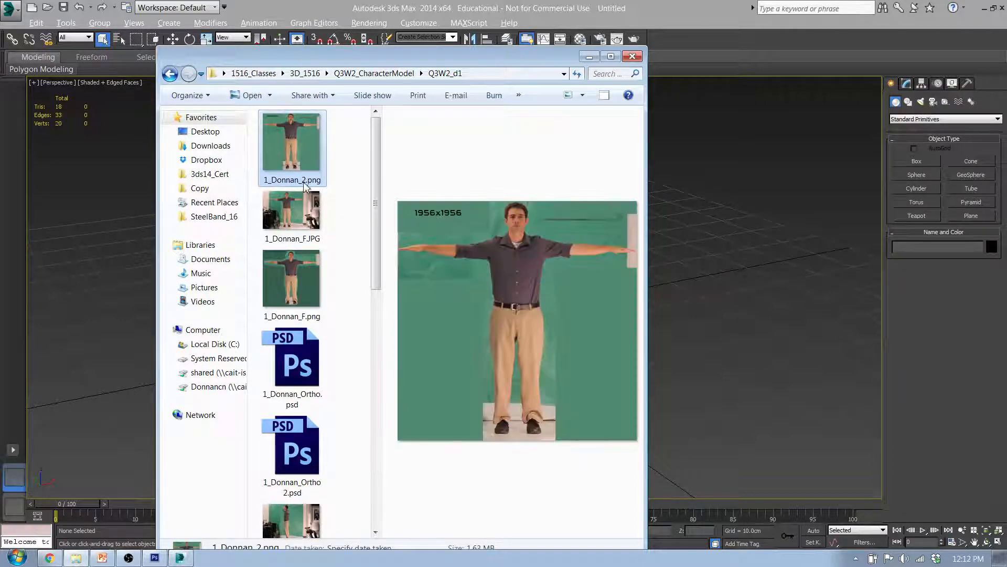
pyautogui.click(305, 182)
pyautogui.write('F')
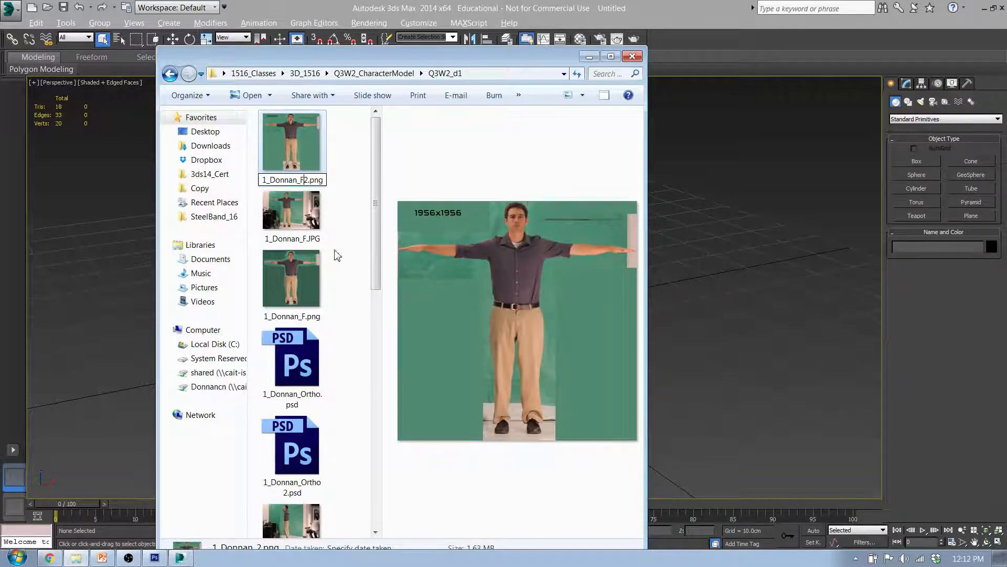
pyautogui.click(339, 256)
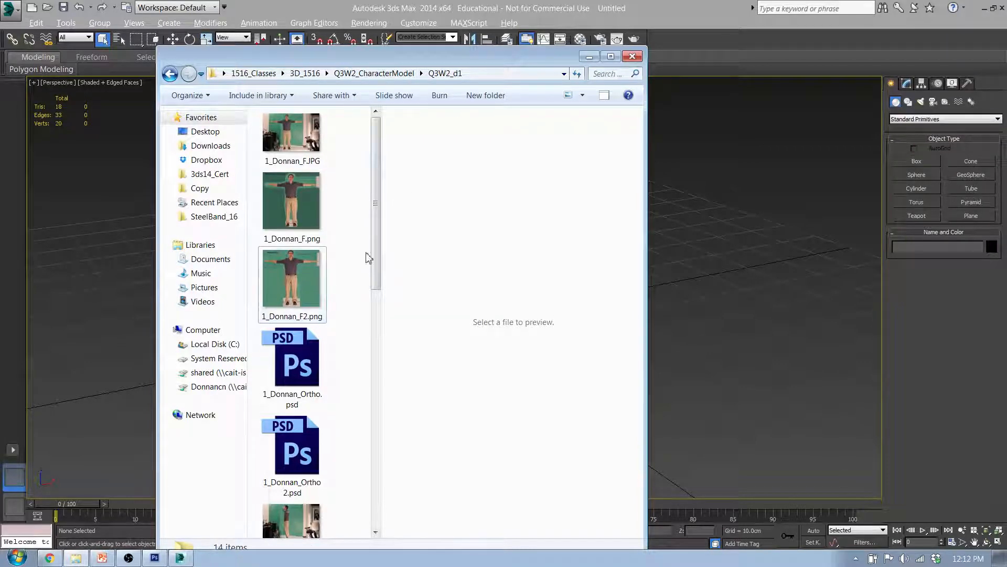
# Move the File Explorer window aside, select the 20uu cube in 3ds Max and show the reference planes in the Front view
pyautogui.moveTo(471, 61); pyautogui.dragTo(0, 152)
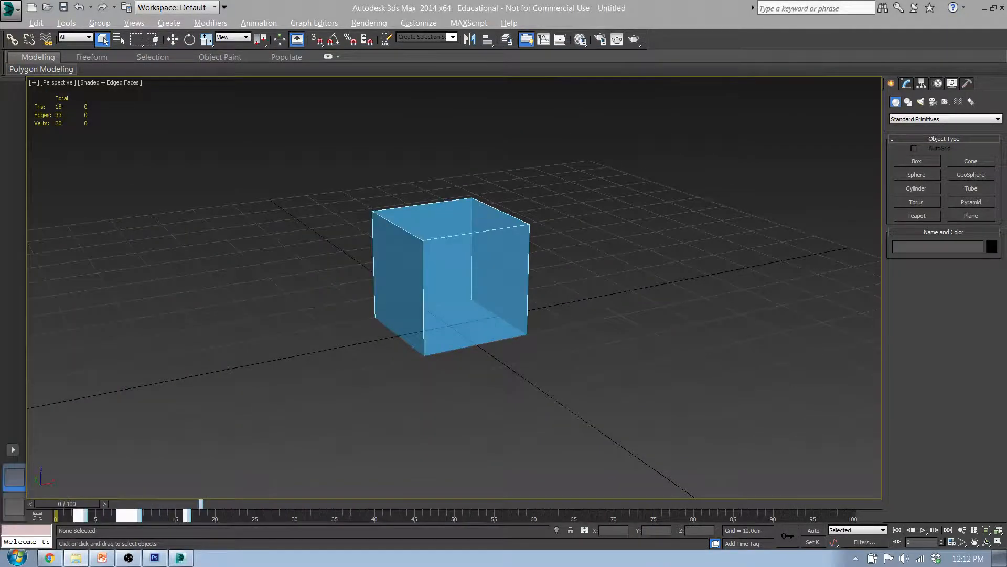
pyautogui.moveTo(472, 263); pyautogui.dragTo(461, 267, button='middle')
pyautogui.click(461, 267)
pyautogui.moveTo(484, 210); pyautogui.dragTo(454, 346, button='middle')
pyautogui.press('f')
pyautogui.scroll(-2, 455, 346)
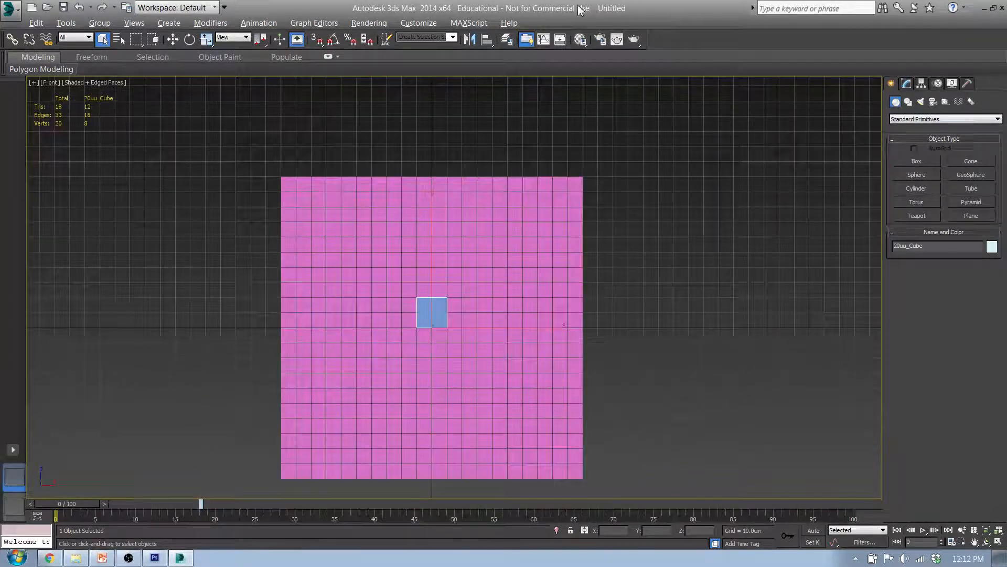
# Open the Material Editor, name the first material Ref - Front and load the F2 front-view PNG from File Explorer into its slot
pyautogui.click(580, 40)
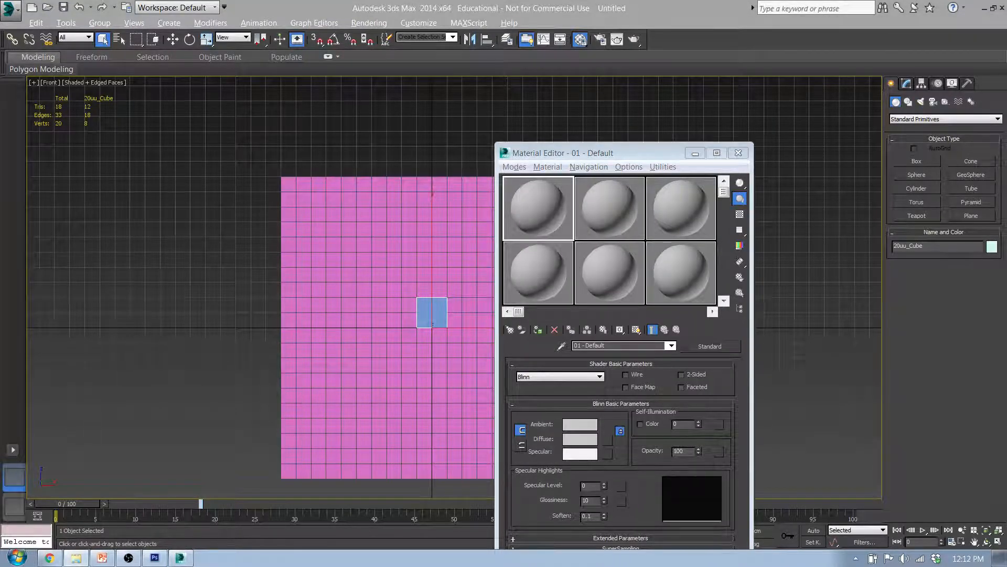
pyautogui.click(618, 345)
pyautogui.write('Ref')
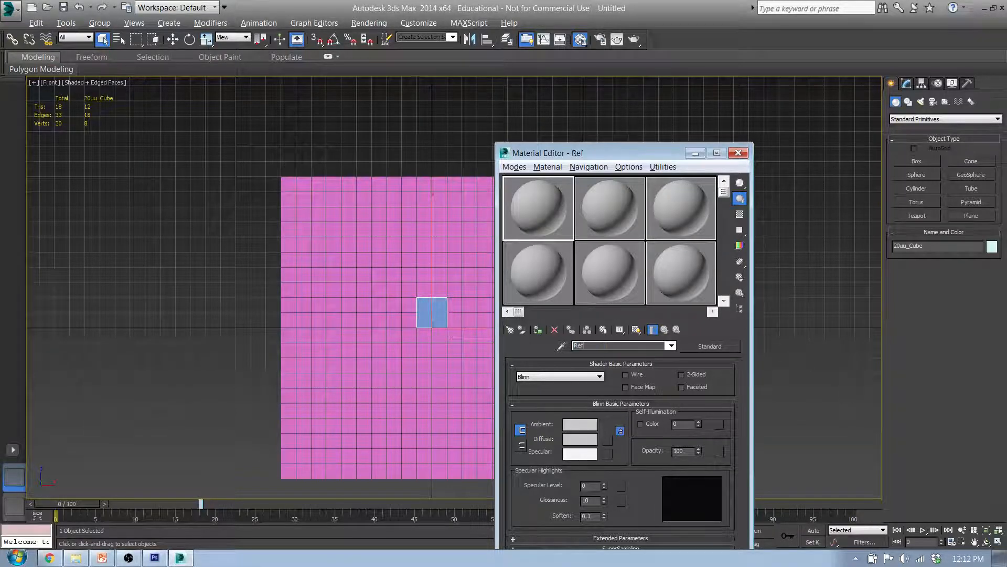
pyautogui.write(' - Front')
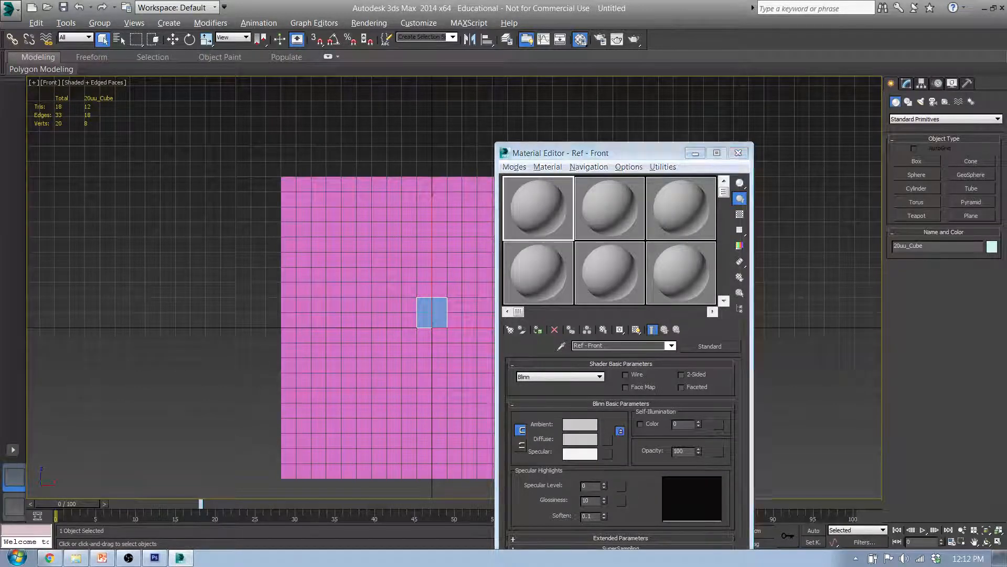
pyautogui.moveTo(536, 250); pyautogui.dragTo(542, 203)
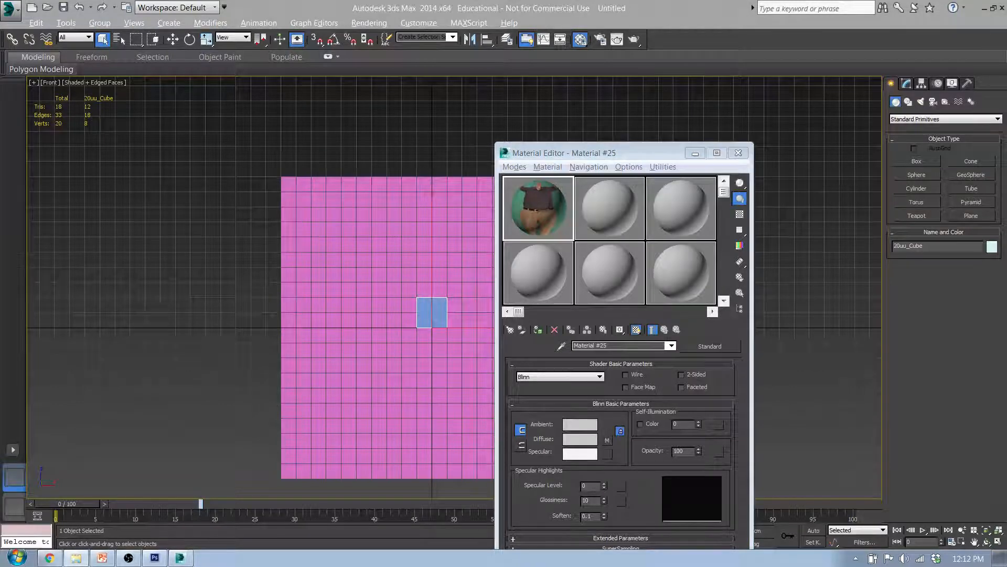
# Load the S2 side-view PNG into the second material slot and name the material Ref - Side
pyautogui.click(600, 212)
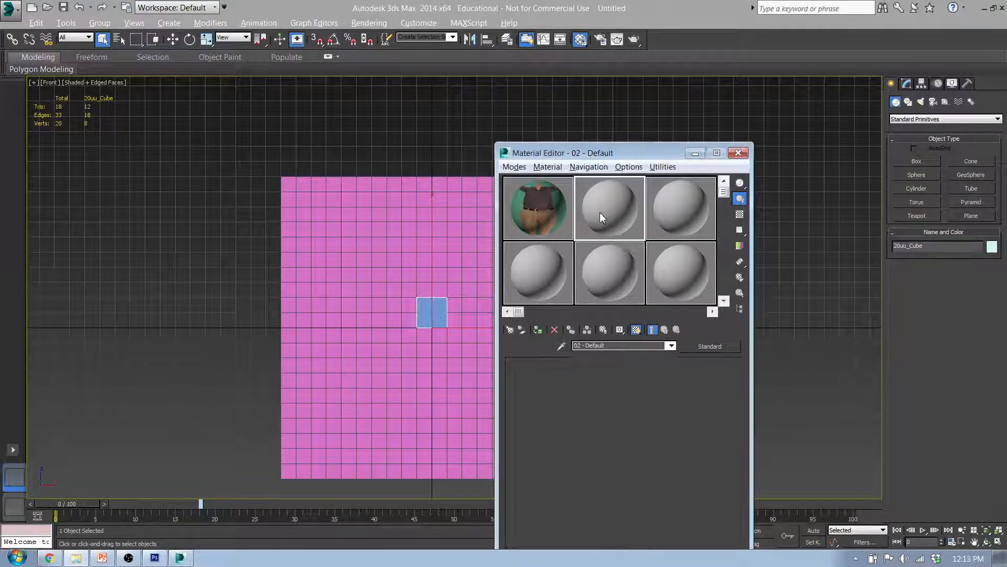
pyautogui.click(610, 346)
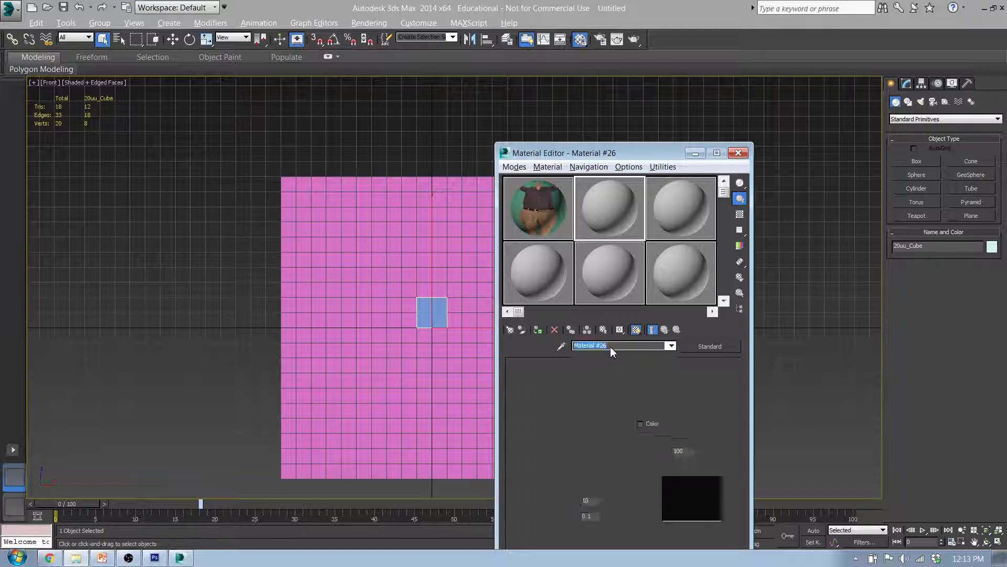
pyautogui.write('Ref')
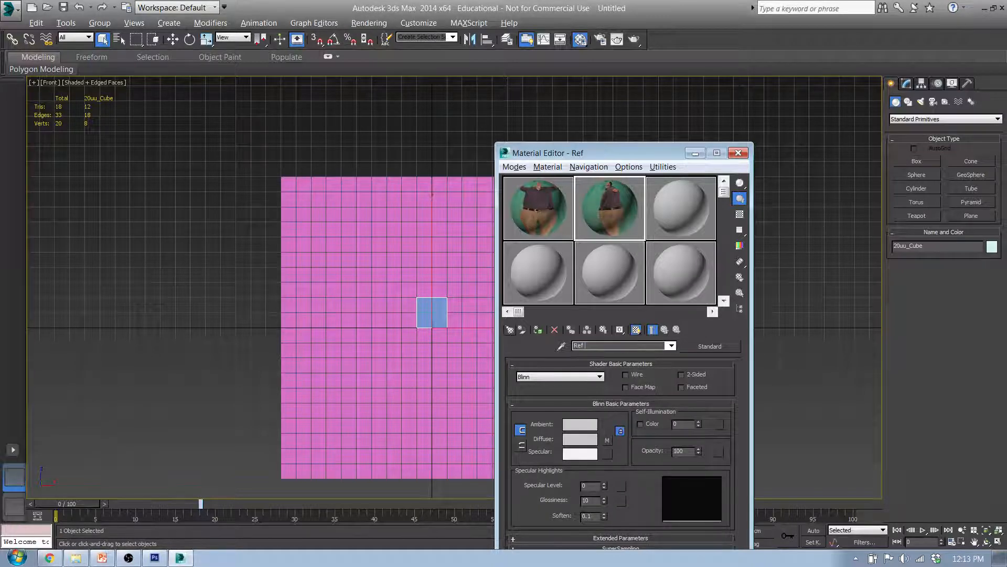
pyautogui.write(' - Side')
# Move the Material Editor clear of the planes and assign the front photo material to the front reference plane
pyautogui.moveTo(636, 158); pyautogui.dragTo(802, 159)
pyautogui.moveTo(474, 299); pyautogui.dragTo(467, 272, button='middle')
pyautogui.click(469, 274)
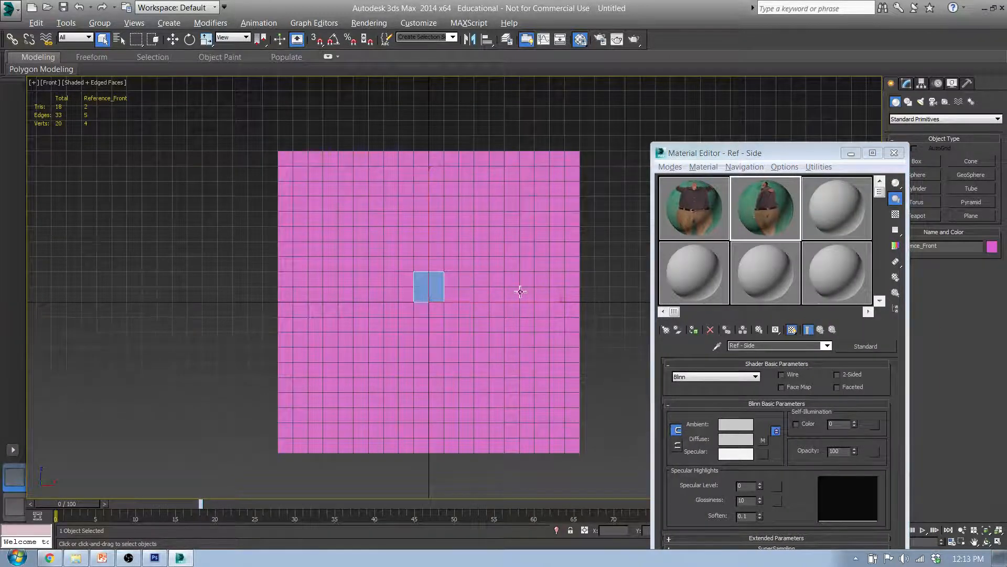
pyautogui.moveTo(520, 292); pyautogui.dragTo(453, 280, button='middle')
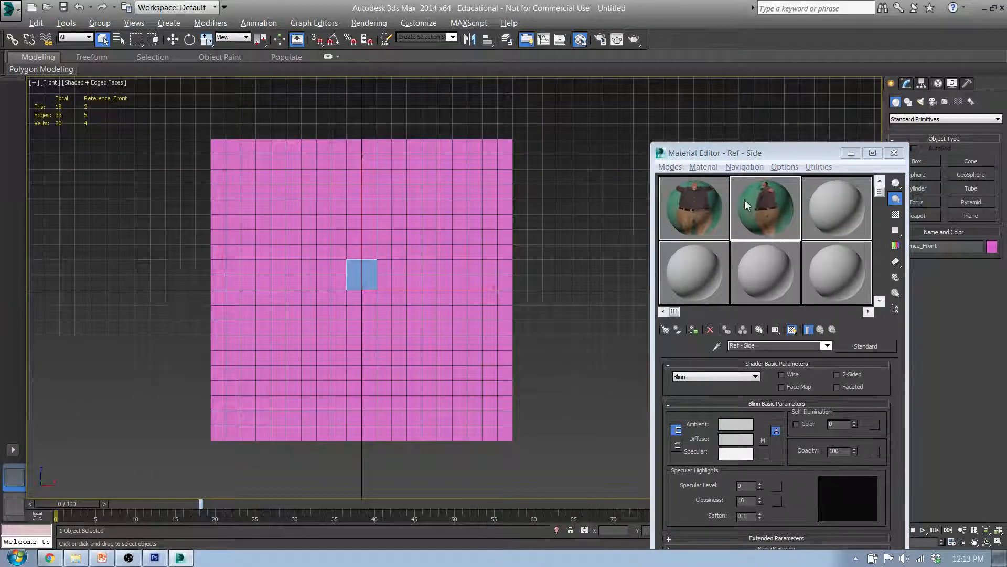
pyautogui.moveTo(704, 204); pyautogui.dragTo(374, 213)
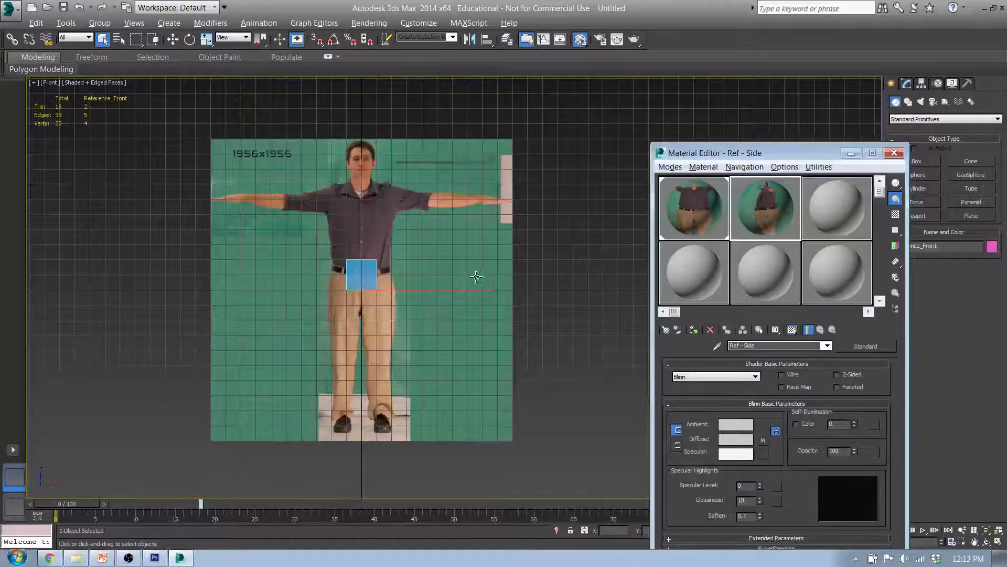
# Assign the Ref - Side material to the left reference plane in the Left view
pyautogui.click(250, 162)
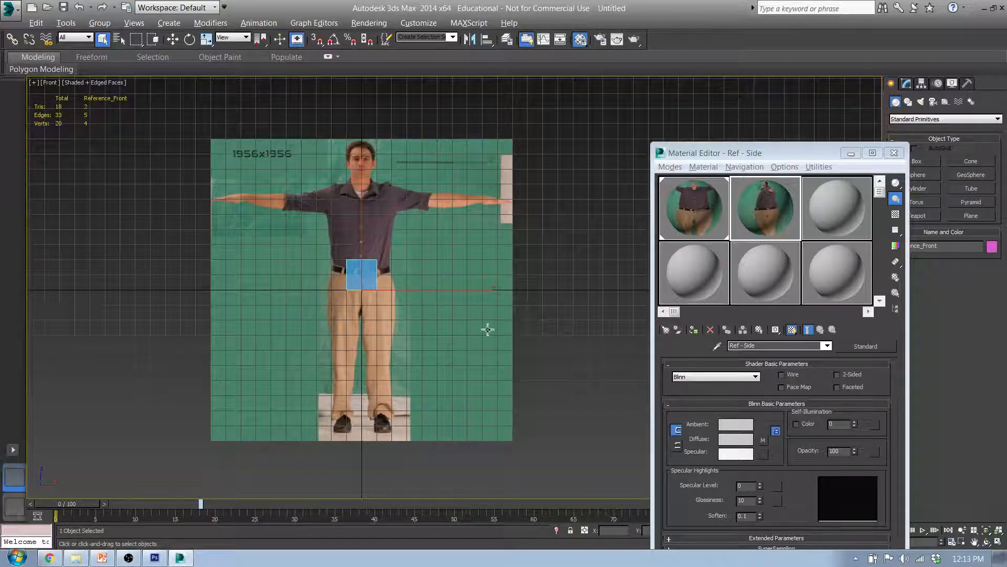
pyautogui.moveTo(402, 222); pyautogui.dragTo(426, 217, button='middle')
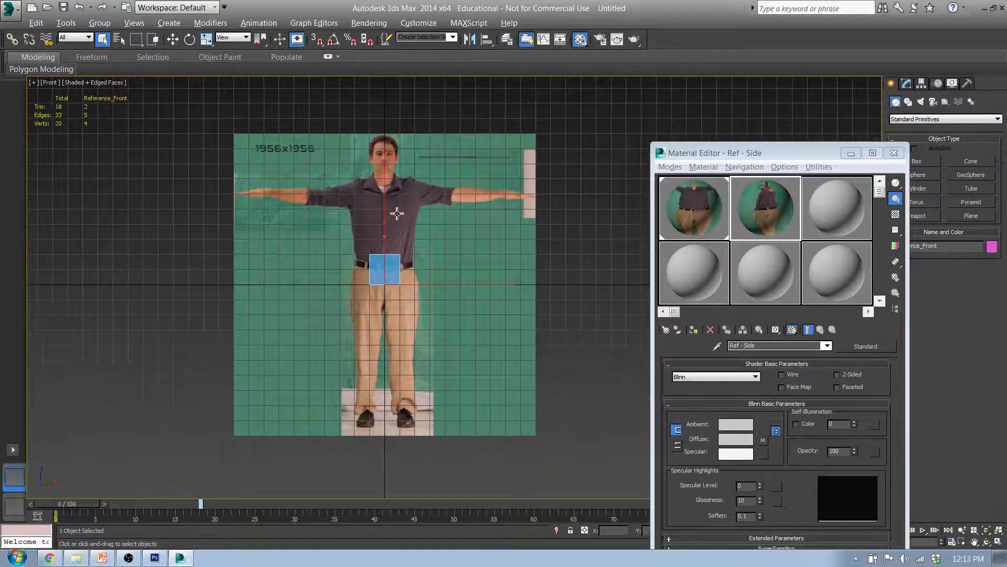
pyautogui.press('l')
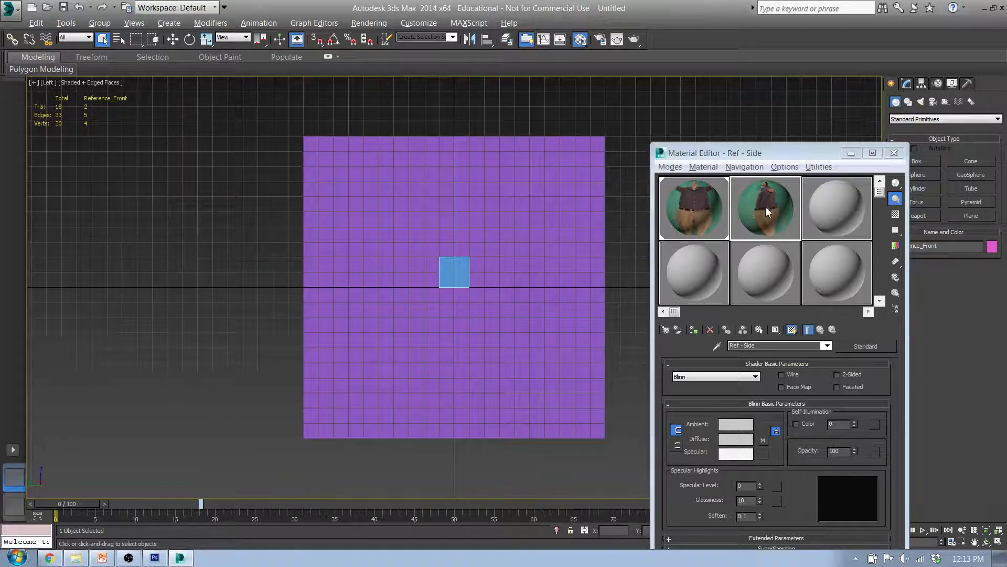
pyautogui.moveTo(765, 208); pyautogui.dragTo(466, 199)
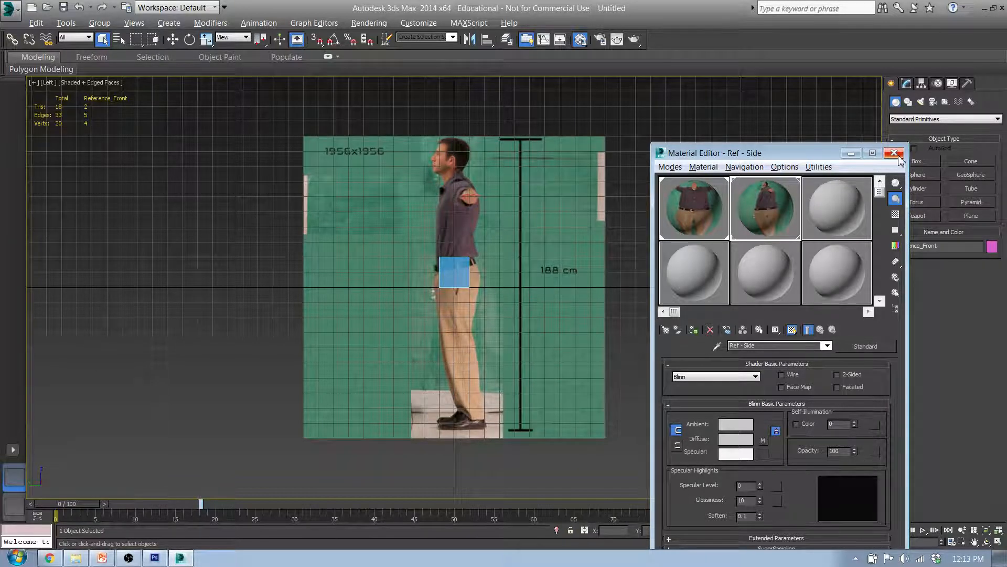
# Delete the top reference plane in the Top view
pyautogui.moveTo(547, 254); pyautogui.dragTo(524, 253, button='middle')
pyautogui.scroll(2, 524, 252)
pyautogui.press('t')
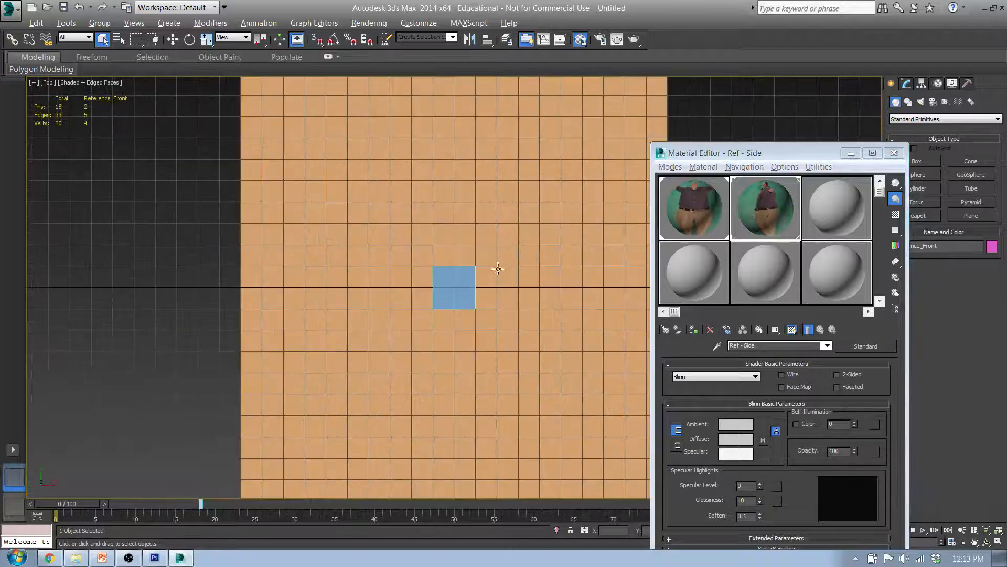
pyautogui.click(540, 227)
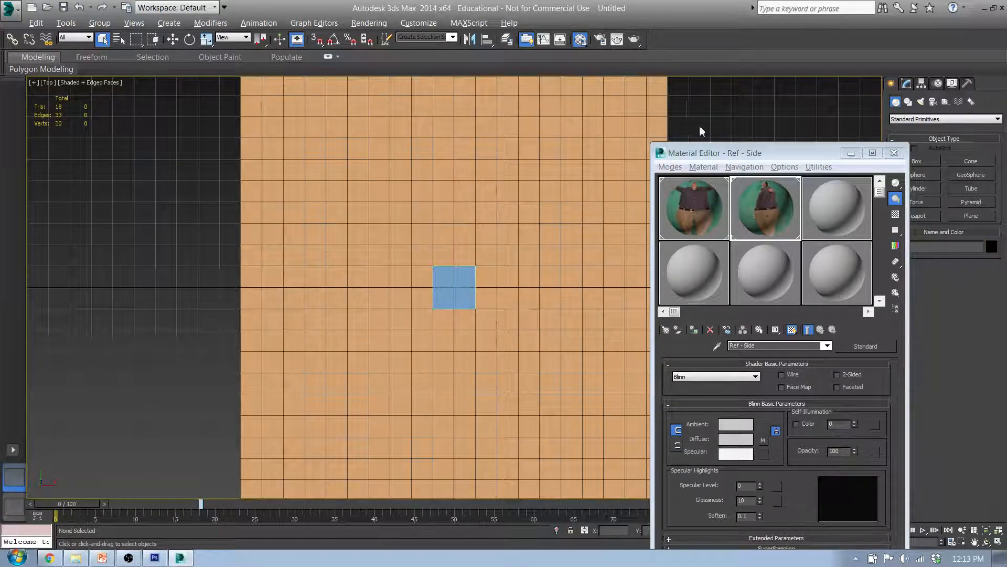
pyautogui.click(605, 102)
pyautogui.press('Delete')
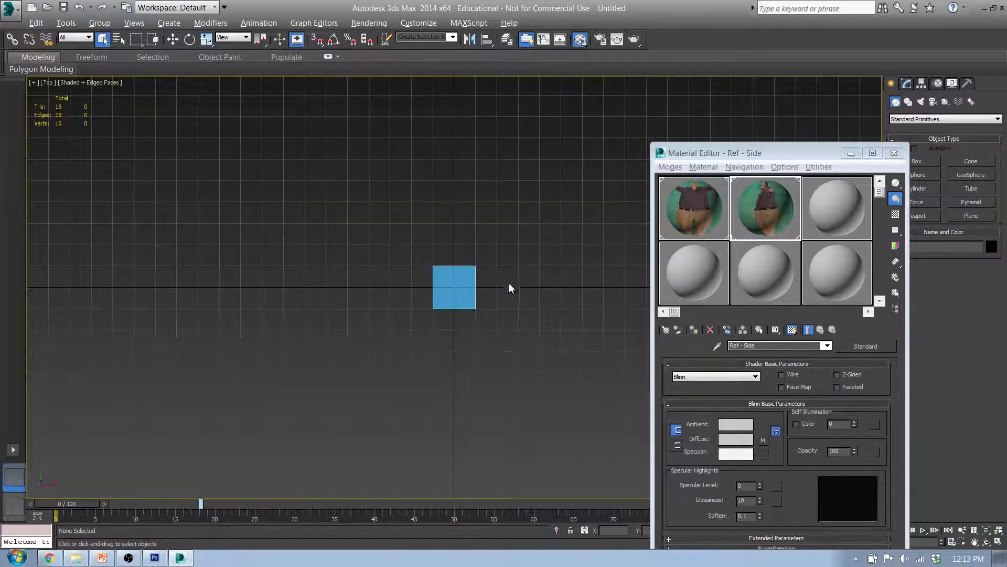
# Examine the front reference plane in the Front view, comparing the photographed figure with the 20uu cube and the grid
pyautogui.click(707, 207)
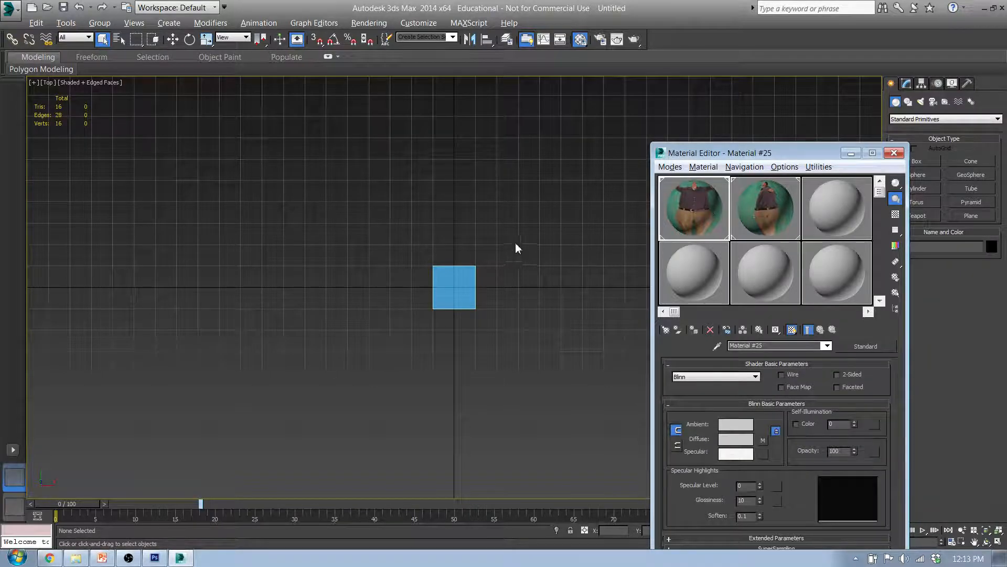
pyautogui.press('f')
pyautogui.moveTo(522, 270); pyautogui.dragTo(563, 286, button='middle')
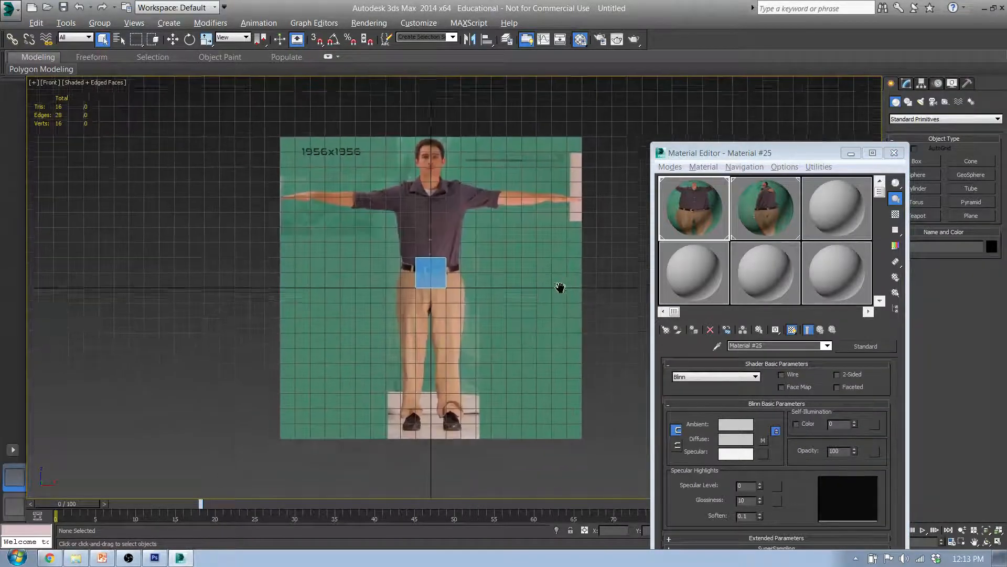
pyautogui.click(440, 255)
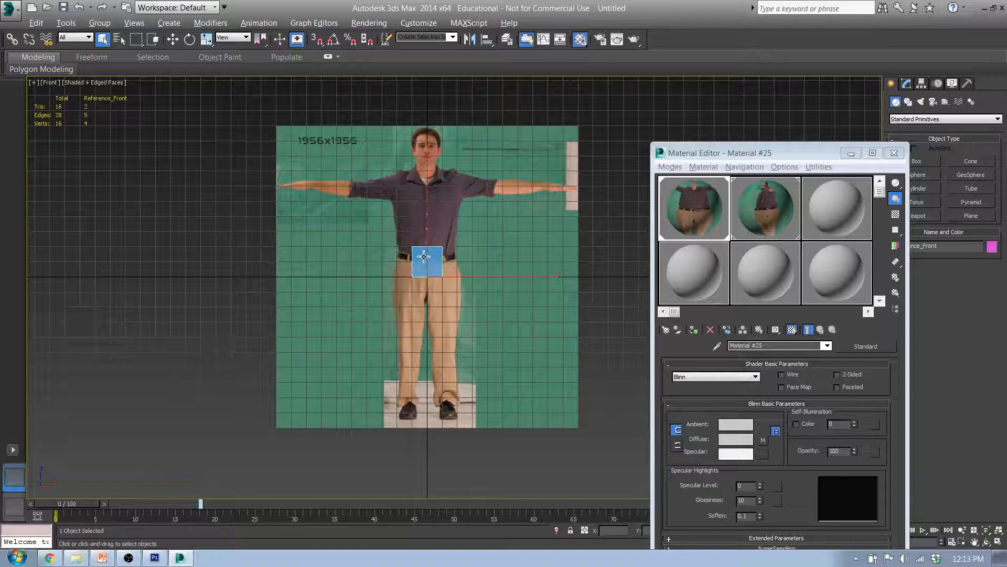
pyautogui.click(525, 227)
pyautogui.moveTo(497, 263); pyautogui.dragTo(391, 257, button='middle')
pyautogui.scroll(2, 390, 258)
pyautogui.moveTo(329, 204); pyautogui.dragTo(369, 229, button='middle')
pyautogui.click(799, 199)
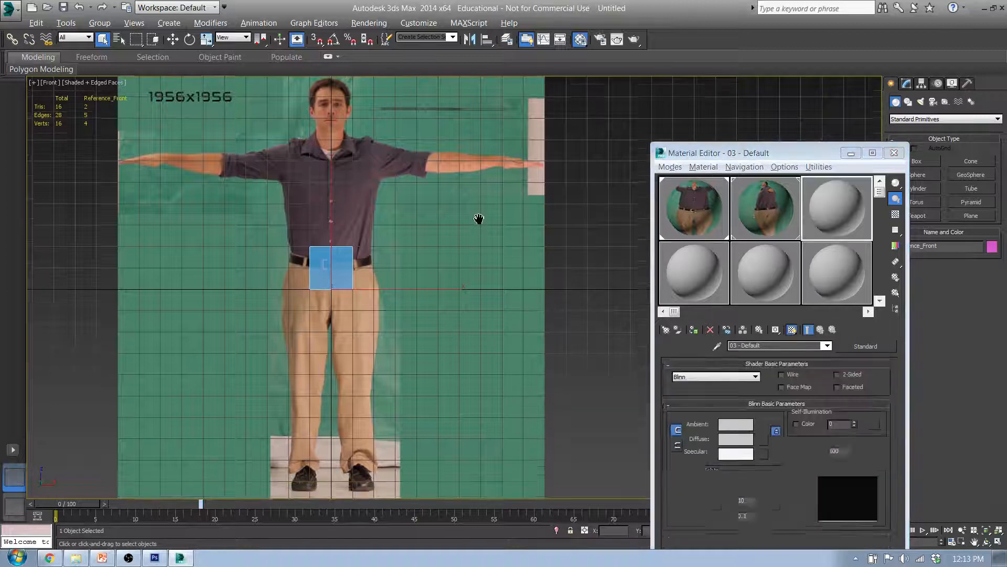
# Raise the left reference plane in the Left view so the figure's feet meet the ground line, and select the 20uu cube
pyautogui.press('l')
pyautogui.moveTo(504, 282); pyautogui.dragTo(497, 271, button='middle')
pyautogui.click(439, 301)
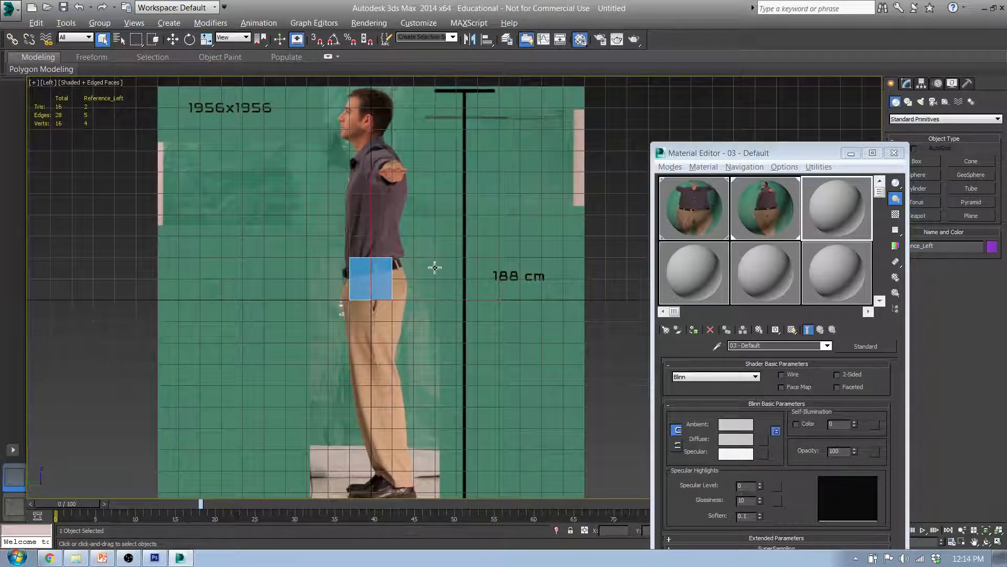
pyautogui.press('w')
pyautogui.scroll(-4, 408, 344)
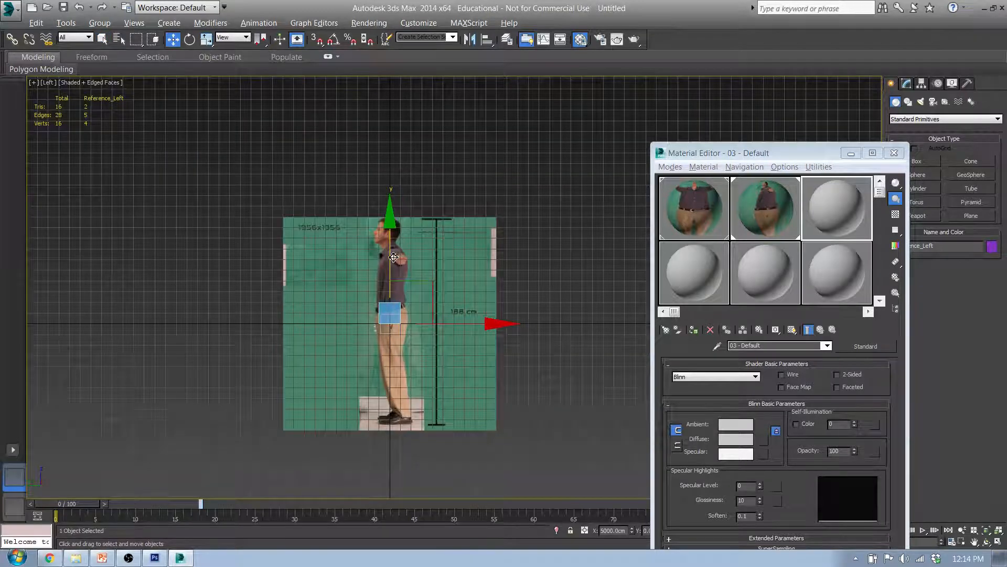
pyautogui.moveTo(393, 258); pyautogui.dragTo(398, 156)
pyautogui.click(399, 311)
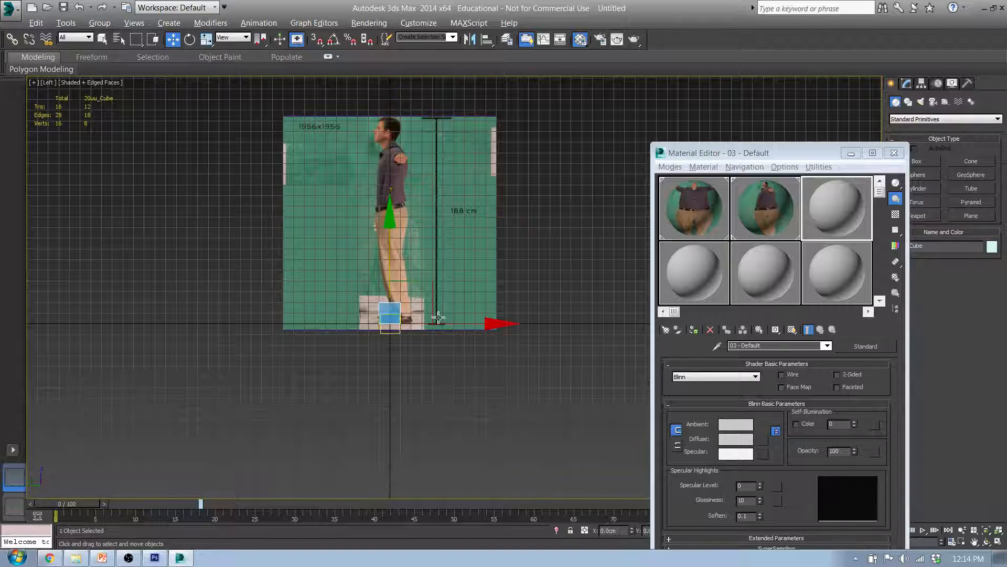
pyautogui.moveTo(813, 157); pyautogui.dragTo(692, 105)
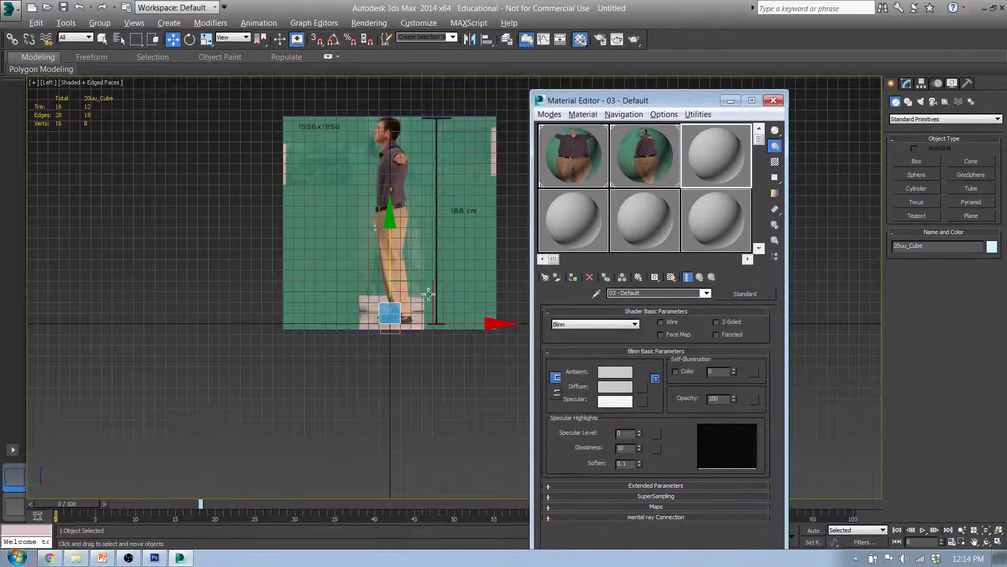
# Set the 20uu cube's height to 188 cm to serve as a gauge for the figure's height
pyautogui.click(907, 84)
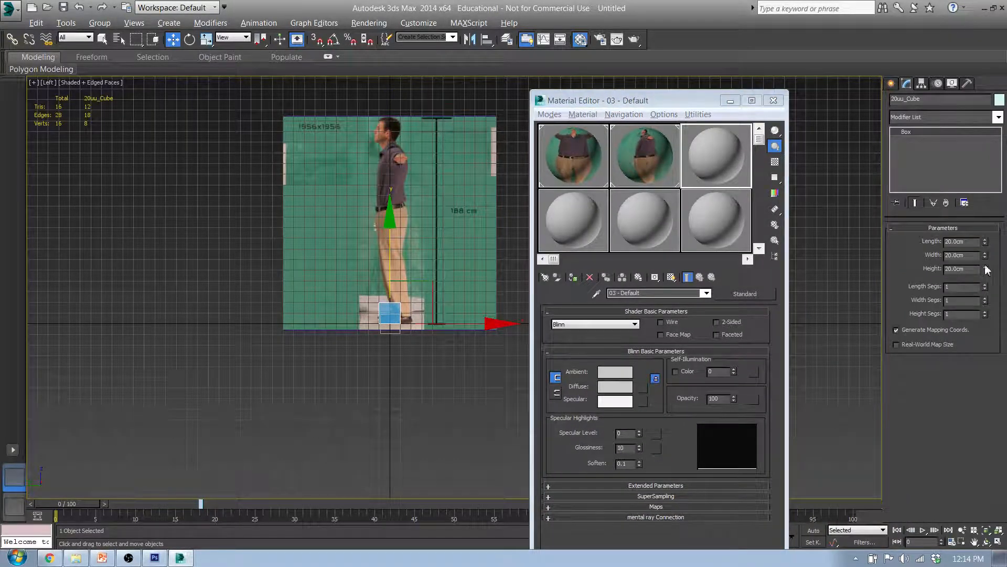
pyautogui.moveTo(987, 272); pyautogui.dragTo(989, 66)
pyautogui.moveTo(957, 269); pyautogui.dragTo(879, 262)
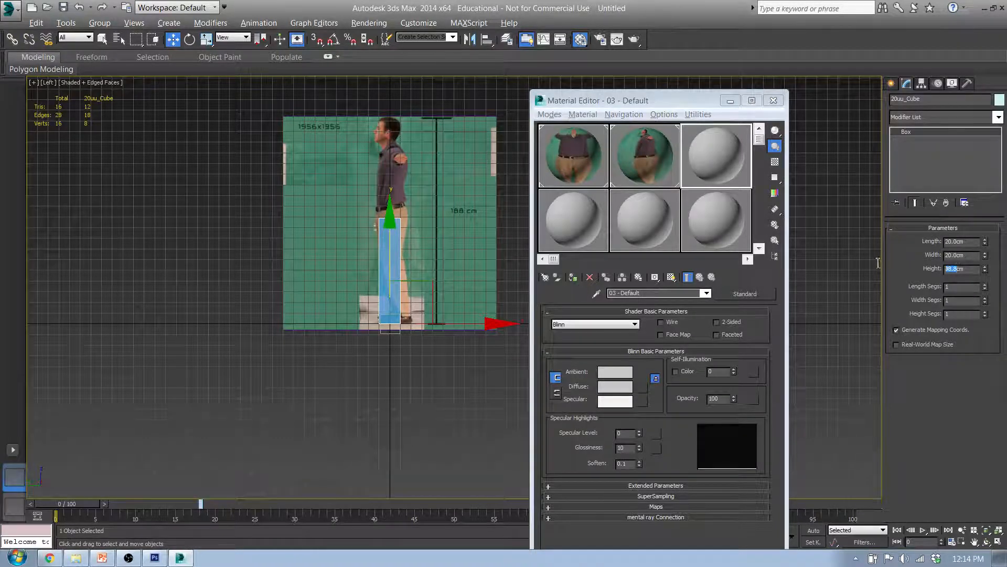
pyautogui.write('188')
pyautogui.press('Return')
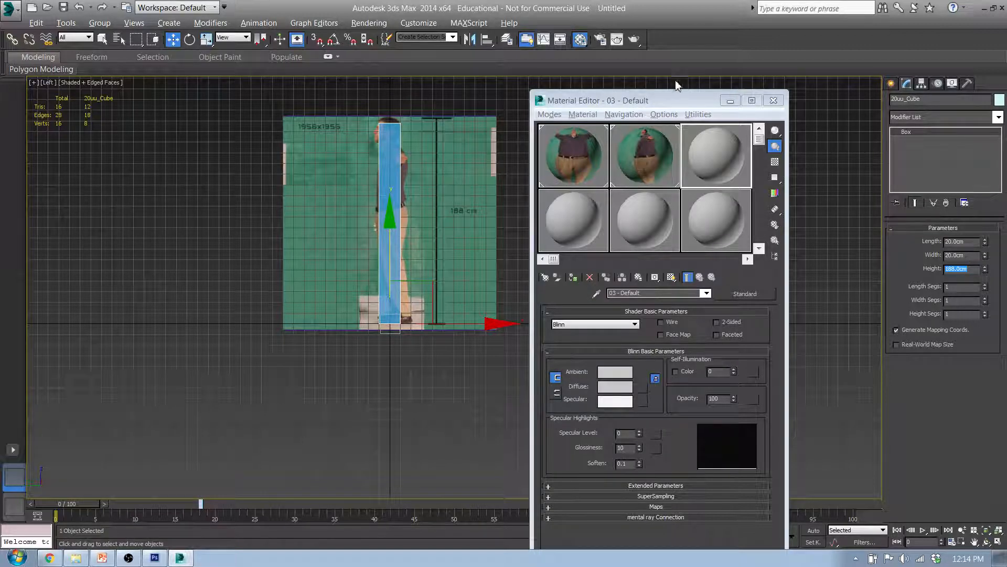
# Set the left reference plane's length and width to 1956 cm
pyautogui.click(474, 195)
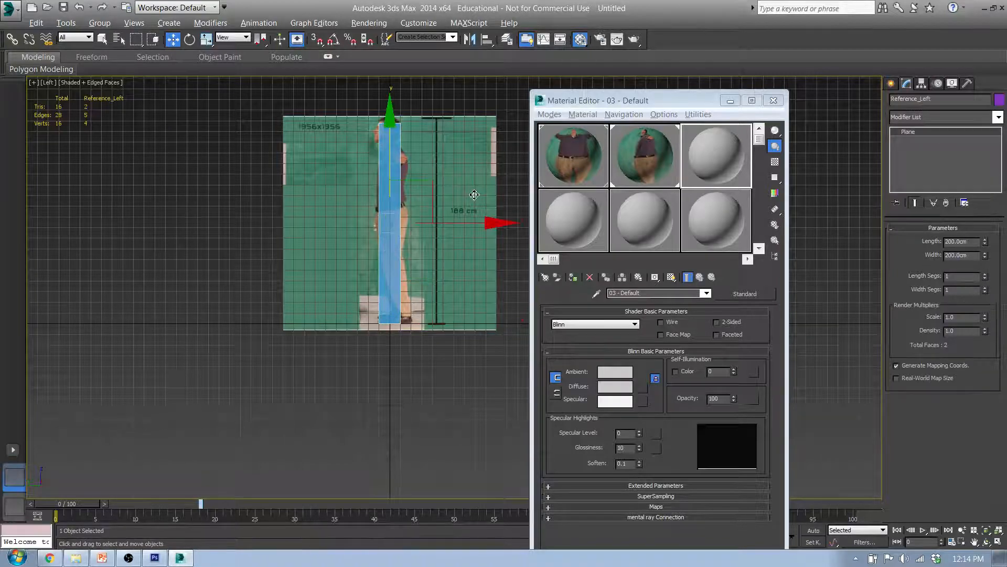
pyautogui.moveTo(448, 212); pyautogui.dragTo(414, 266, button='middle')
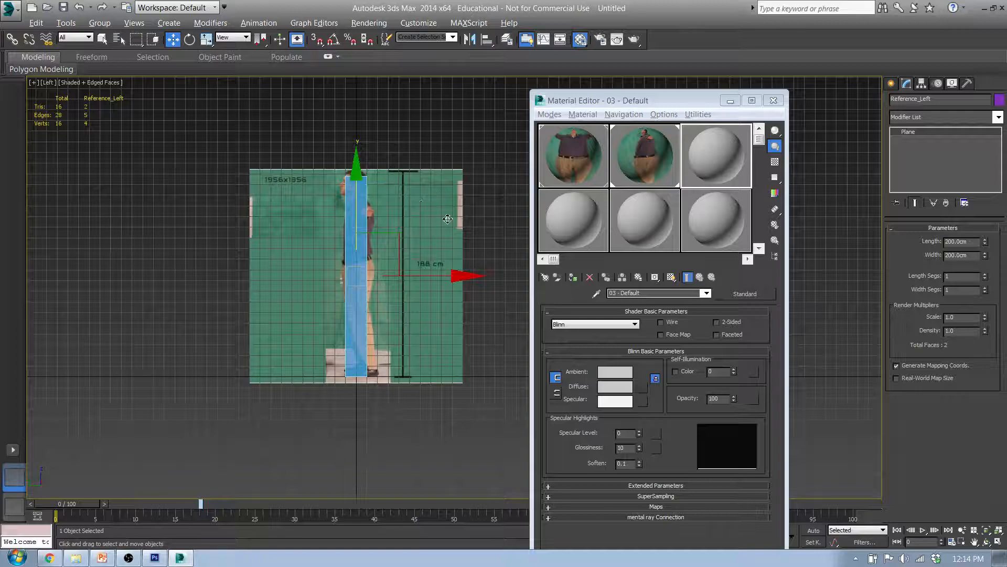
pyautogui.moveTo(279, 185); pyautogui.dragTo(217, 226, button='middle')
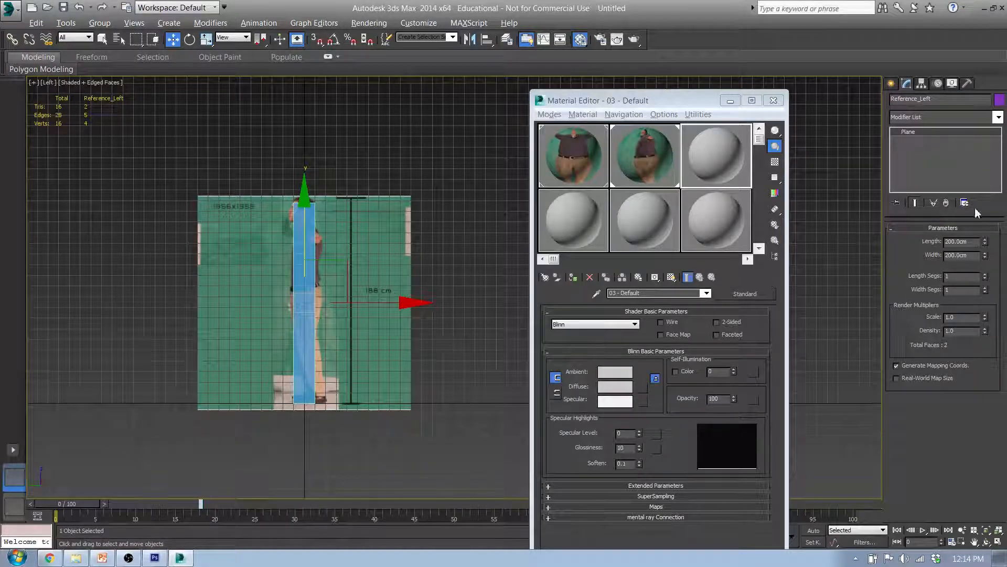
pyautogui.moveTo(957, 241); pyautogui.dragTo(892, 241)
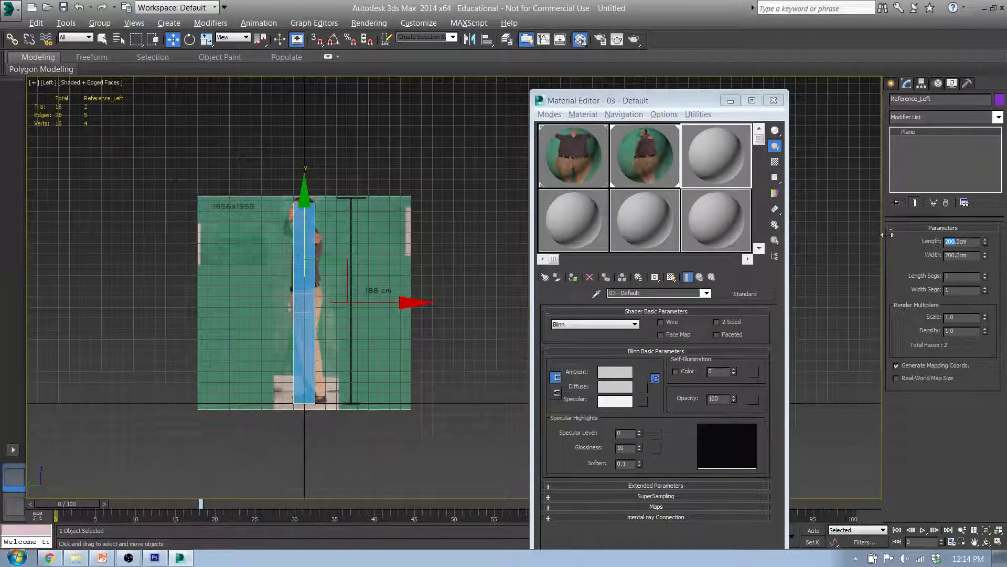
pyautogui.write('1956')
pyautogui.press('Tab')
pyautogui.write('1')
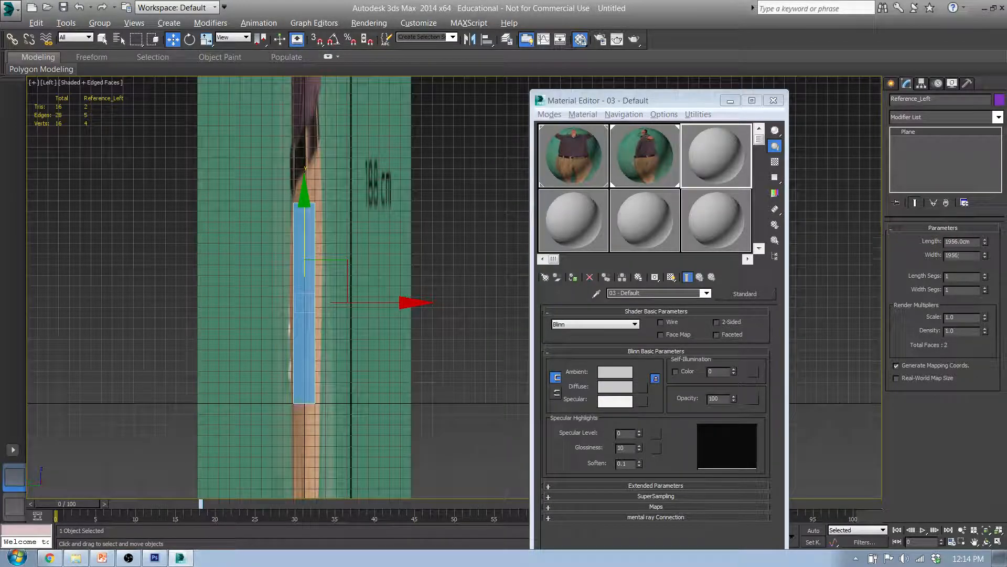
pyautogui.write('956')
pyautogui.press('Return')
# Scale the left reference plane down uniformly in the Left view until its 188 cm marker roughly matches the height box
pyautogui.scroll(-8, 337, 303)
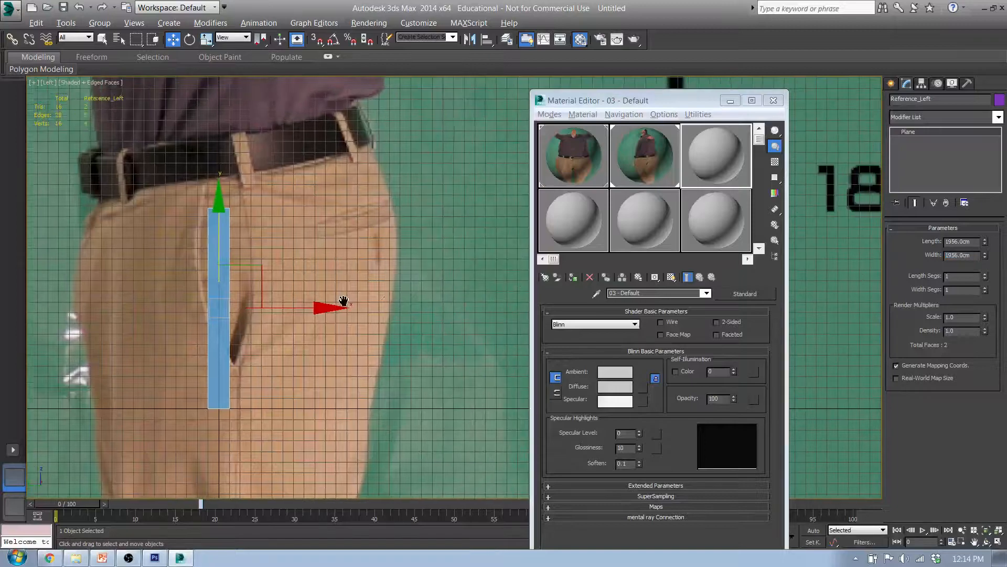
pyautogui.scroll(3, 337, 303)
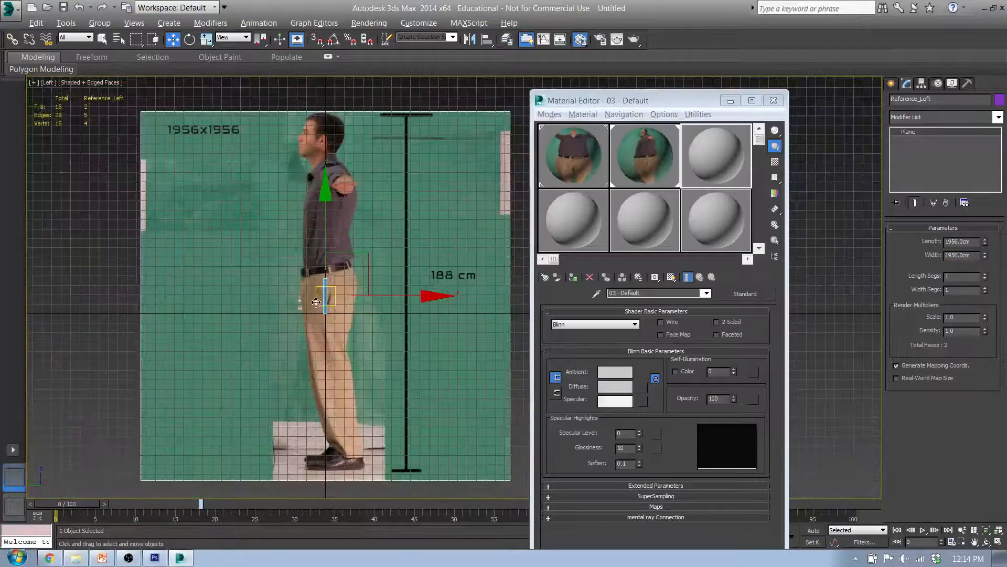
pyautogui.press('r')
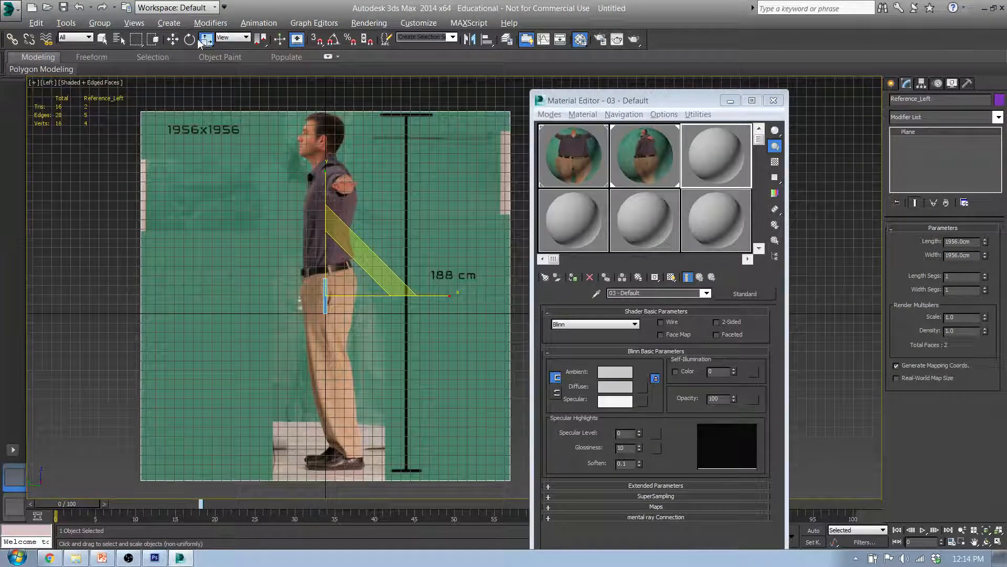
pyautogui.moveTo(208, 46); pyautogui.dragTo(208, 57)
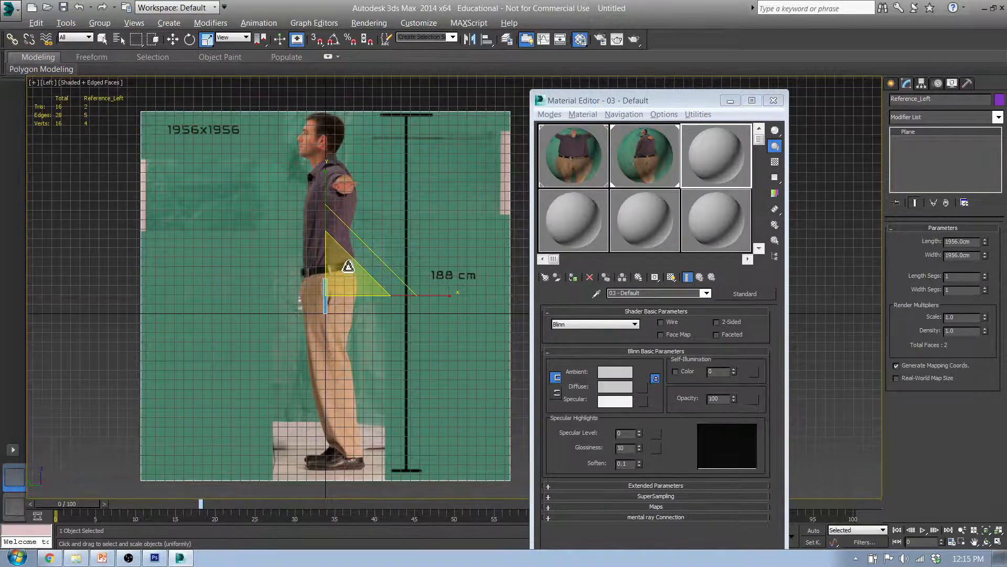
pyautogui.moveTo(349, 265); pyautogui.dragTo(308, 286)
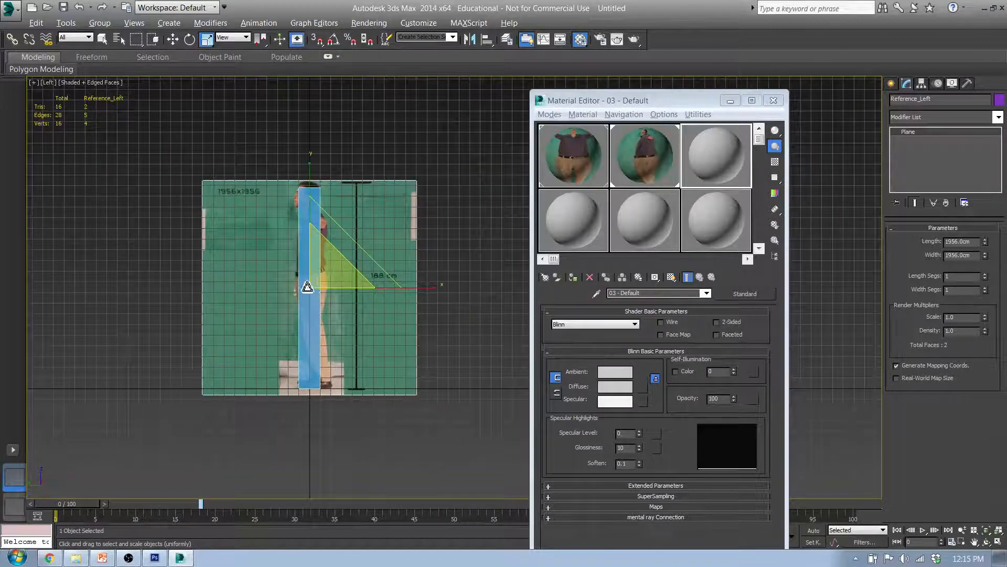
pyautogui.scroll(4, 295, 286)
pyautogui.moveTo(333, 296); pyautogui.dragTo(373, 263, button='middle')
# Close the Material Editor and adjust the left reference plane's position so the marker's base meets the ground line
pyautogui.press('w')
pyautogui.moveTo(341, 220); pyautogui.dragTo(487, 208, button='middle')
pyautogui.click(773, 101)
pyautogui.moveTo(492, 210); pyautogui.dragTo(493, 214)
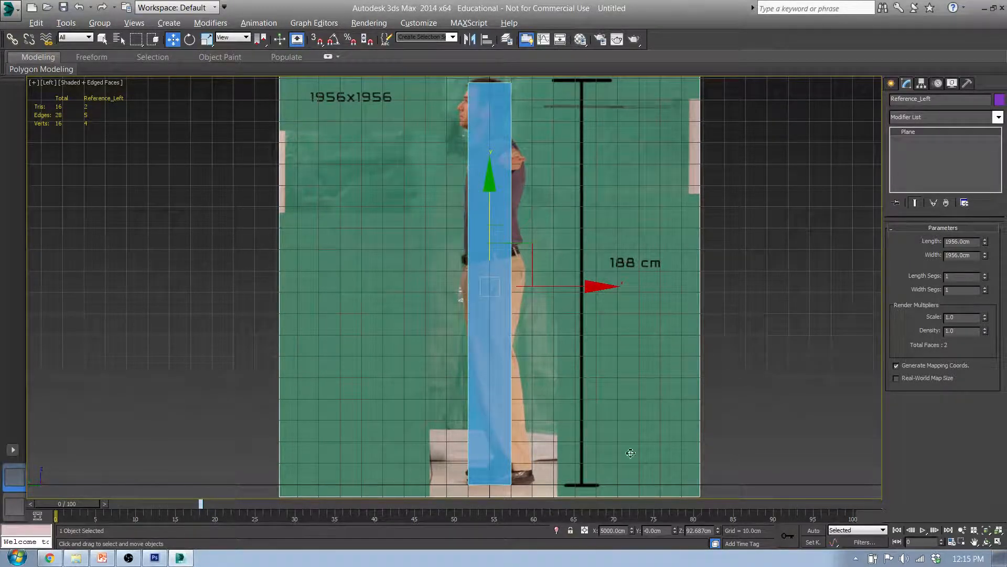
# Set the left reference plane's uniform scale to 9.9 percent after trying 10, 9, 10.8 and 9.8
pyautogui.press('r')
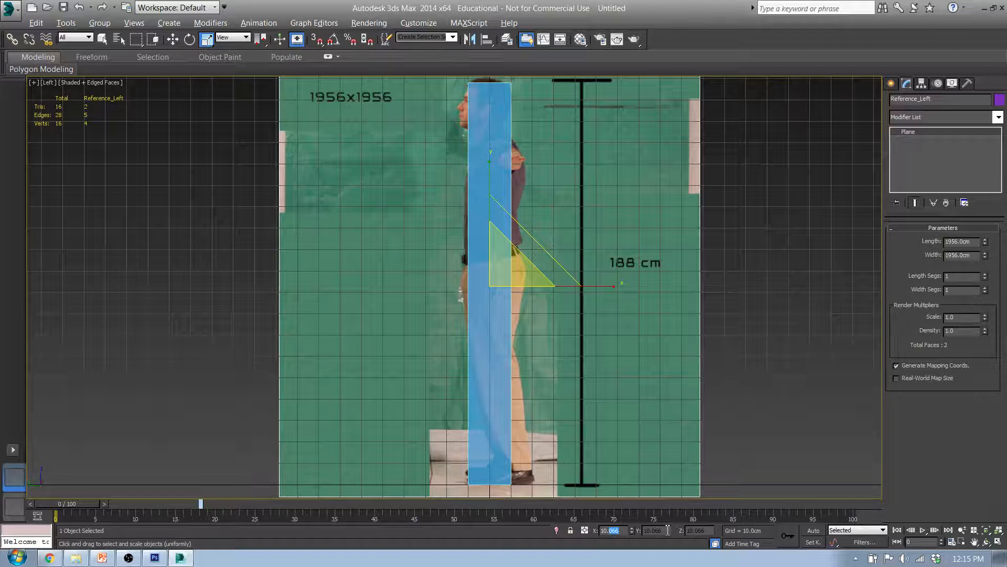
pyautogui.press('BackSpace')
pyautogui.write('0')
pyautogui.press('Return')
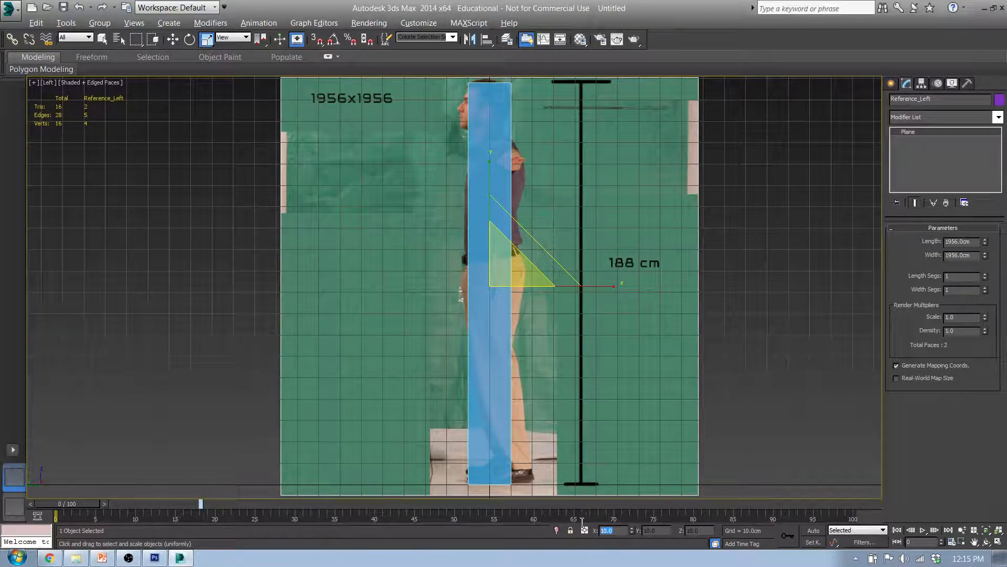
pyautogui.write('9')
pyautogui.press('Return')
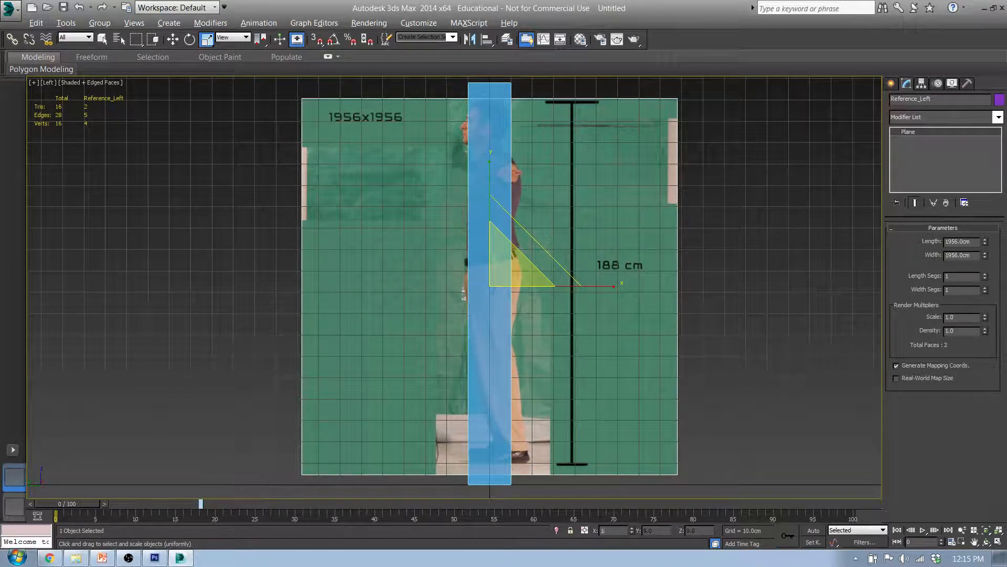
pyautogui.write('10.8')
pyautogui.press('Return')
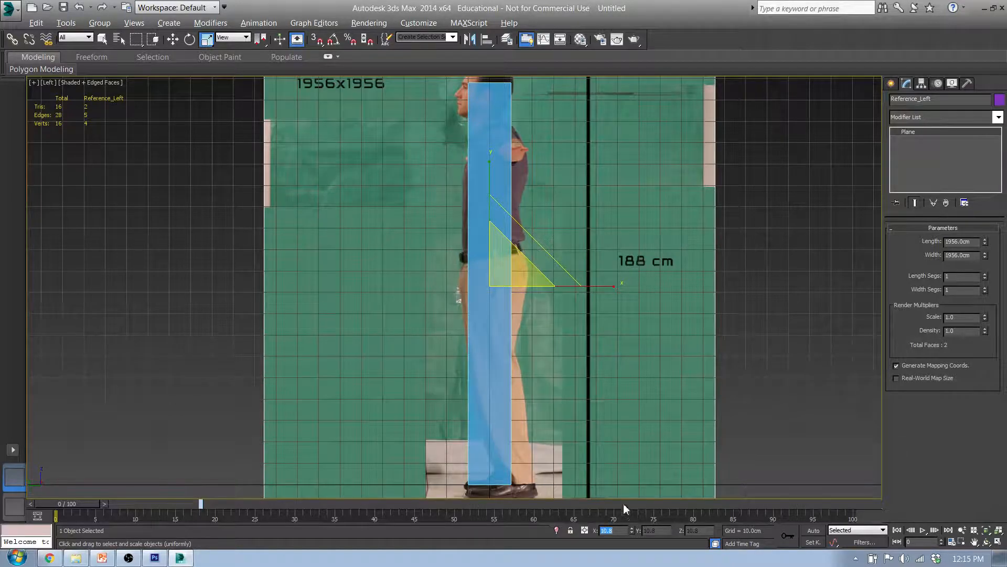
pyautogui.scroll(-3, 624, 428)
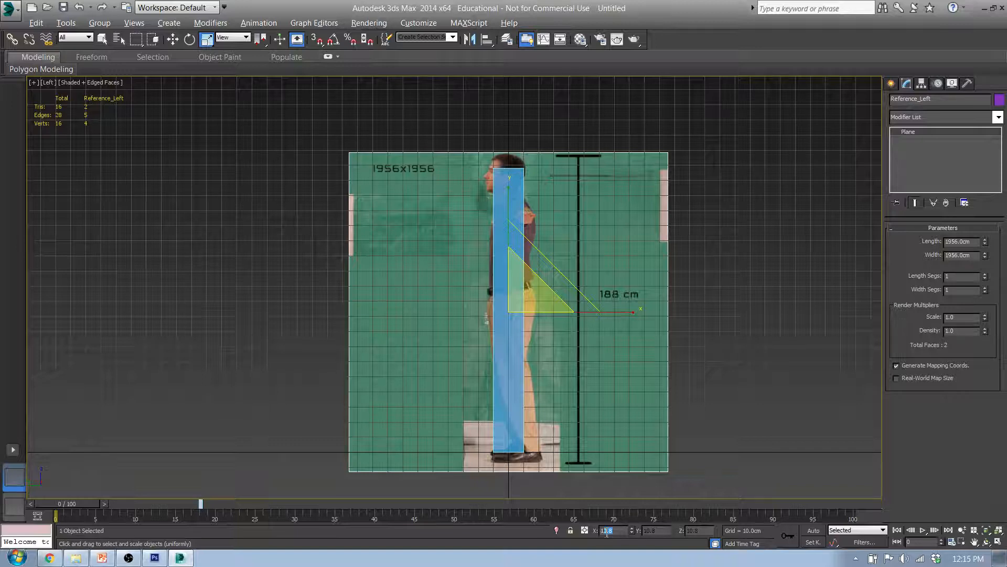
pyautogui.write('.8')
pyautogui.press('Return')
pyautogui.moveTo(517, 341)
pyautogui.mouseDown(button='middle')
pyautogui.moveTo(518, 362)
pyautogui.moveTo(518, 326)
pyautogui.mouseUp(button='middle')
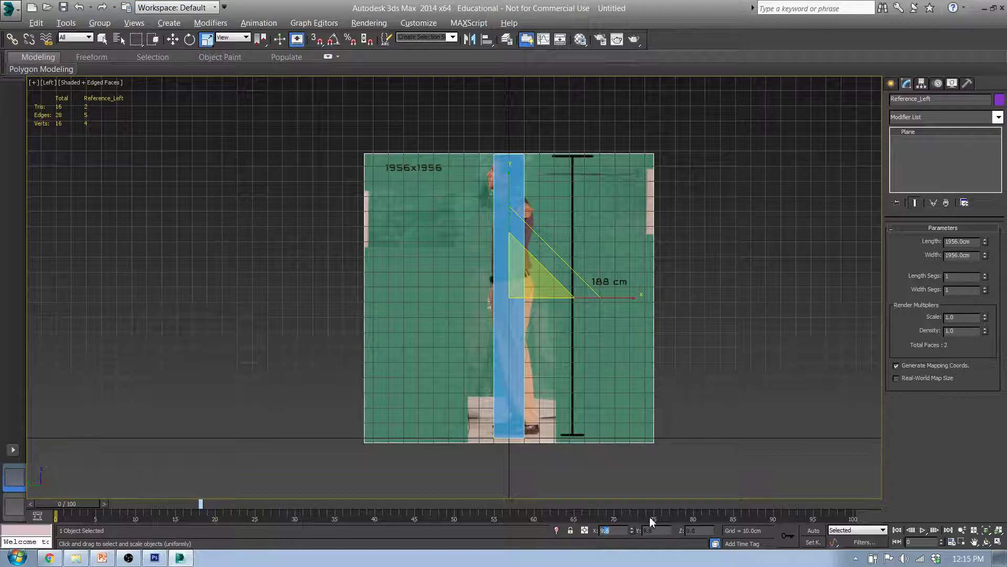
pyautogui.write('9.9')
pyautogui.press('Return')
# Move the left reference plane to about Z 91.7 cm and Y 0.7 cm, aligning the 188 cm marker with the height box
pyautogui.moveTo(551, 428); pyautogui.dragTo(526, 395, button='middle')
pyautogui.press('w')
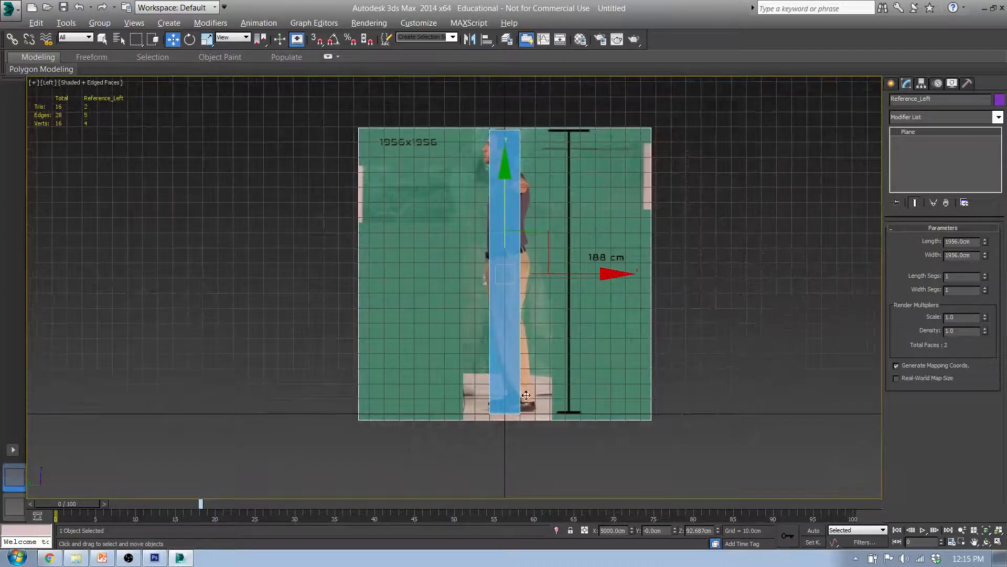
pyautogui.scroll(2, 526, 394)
pyautogui.moveTo(498, 241)
pyautogui.mouseDown(button='middle')
pyautogui.moveTo(457, 191)
pyautogui.moveTo(462, 236)
pyautogui.moveTo(469, 215)
pyautogui.moveTo(493, 237)
pyautogui.moveTo(497, 165)
pyautogui.moveTo(495, 175)
pyautogui.mouseUp(button='middle')
pyautogui.moveTo(478, 223); pyautogui.dragTo(486, 246, button='middle')
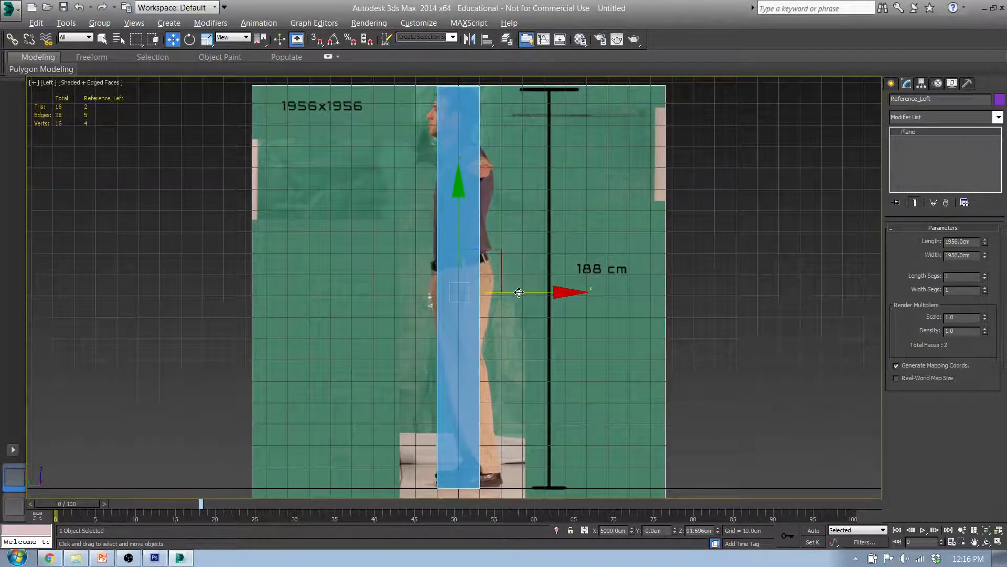
pyautogui.moveTo(514, 292); pyautogui.dragTo(517, 292)
# Set the front reference plane's length and width to 1956 cm in the Front view
pyautogui.press('f')
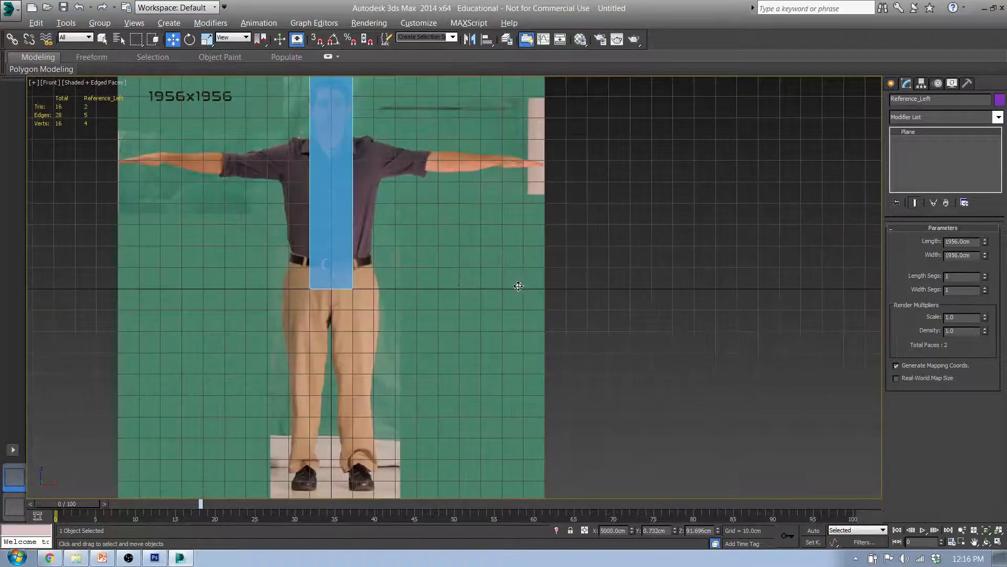
pyautogui.moveTo(348, 277); pyautogui.dragTo(452, 373, button='middle')
pyautogui.click(531, 306)
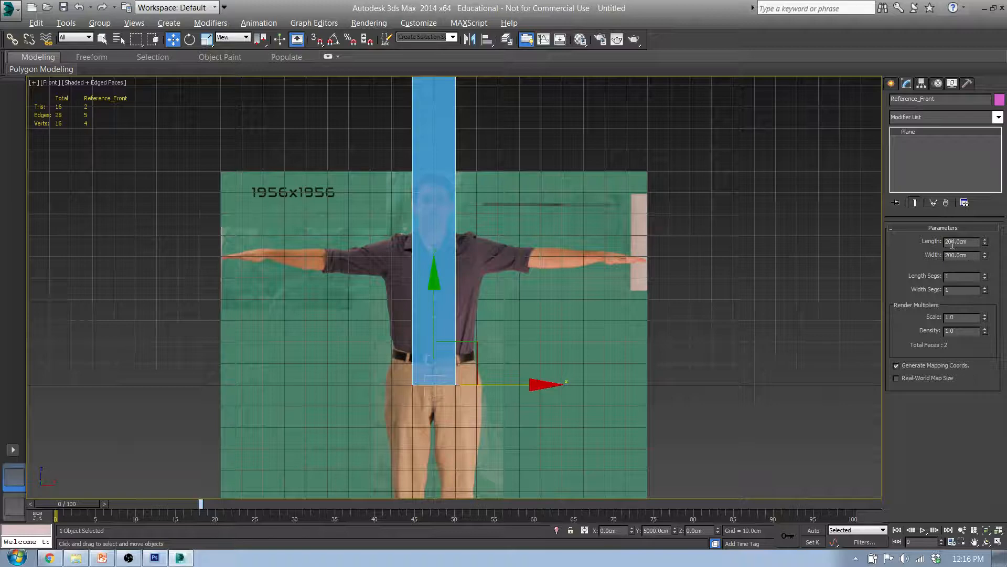
pyautogui.write('1956')
pyautogui.press('Tab')
pyautogui.write('1956')
pyautogui.press('Tab')
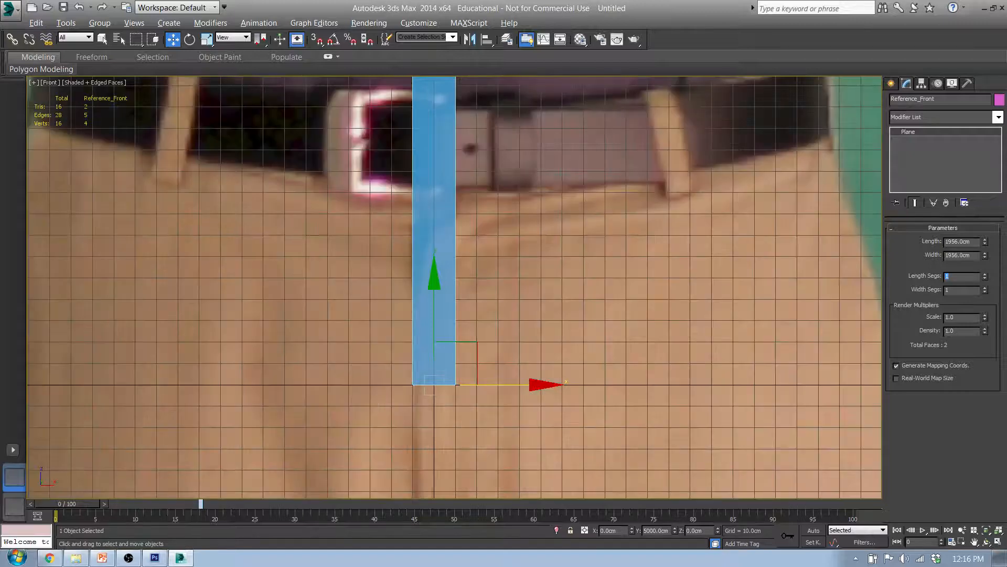
# Scale the front reference plane uniformly to 9.9 percent
pyautogui.moveTo(789, 298); pyautogui.dragTo(727, 266, button='middle')
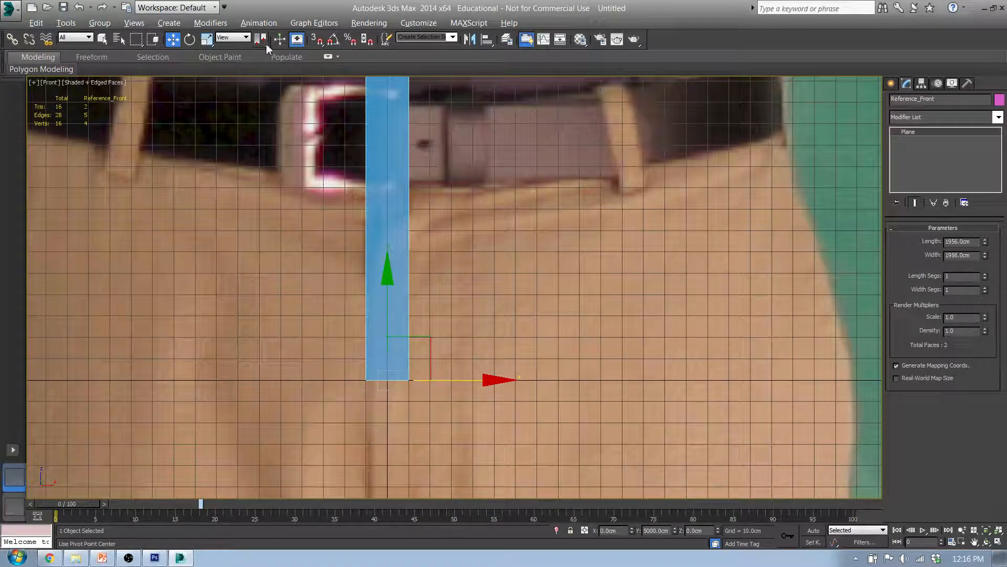
pyautogui.click(206, 40)
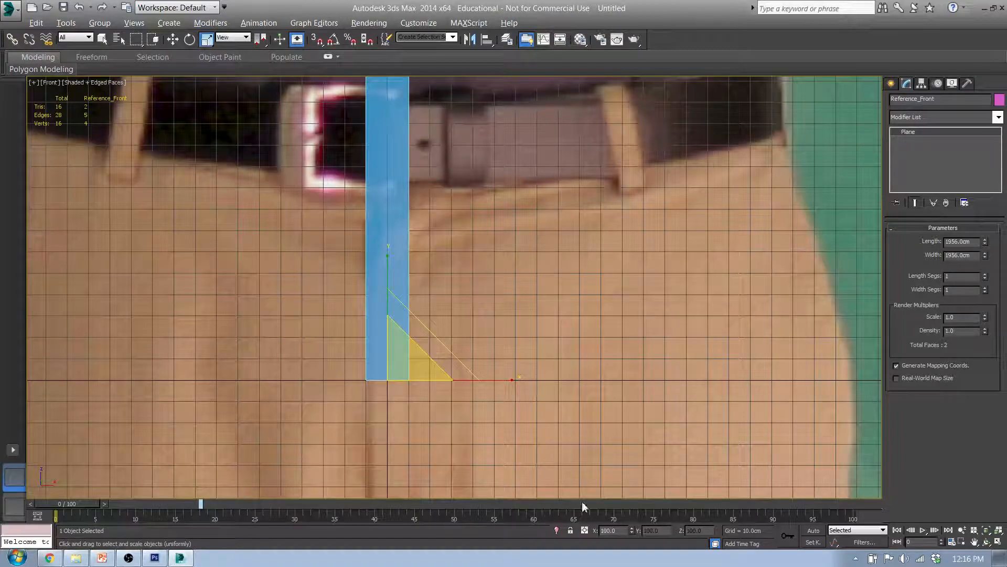
pyautogui.moveTo(624, 532); pyautogui.dragTo(588, 529)
pyautogui.write('9.9')
pyautogui.press('Return')
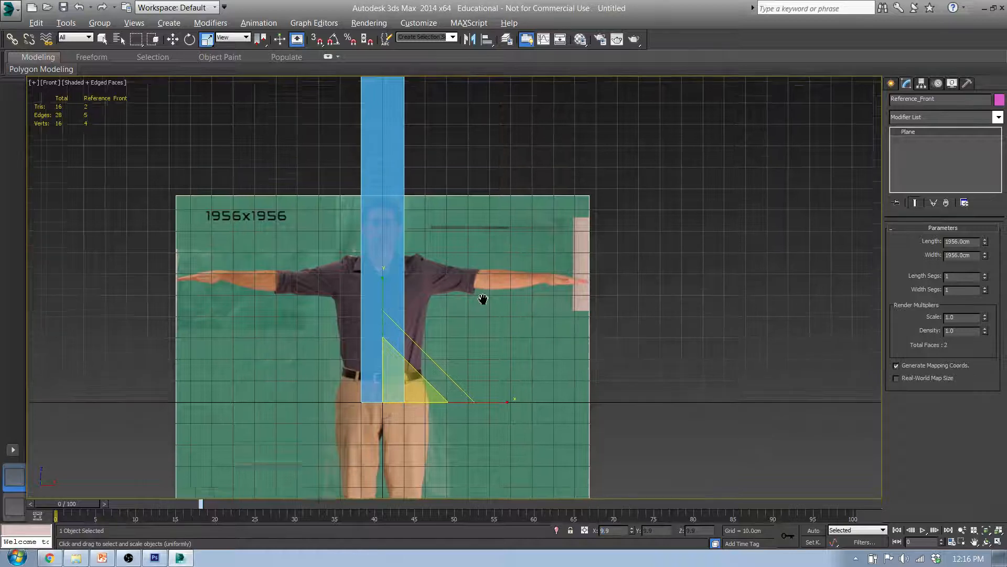
# Raise the front reference plane to about Z 91.5 cm so the figure lines up with the 188 cm box and ground line
pyautogui.moveTo(483, 299); pyautogui.dragTo(480, 398, button='middle')
pyautogui.press('w')
pyautogui.moveTo(388, 421); pyautogui.dragTo(387, 209)
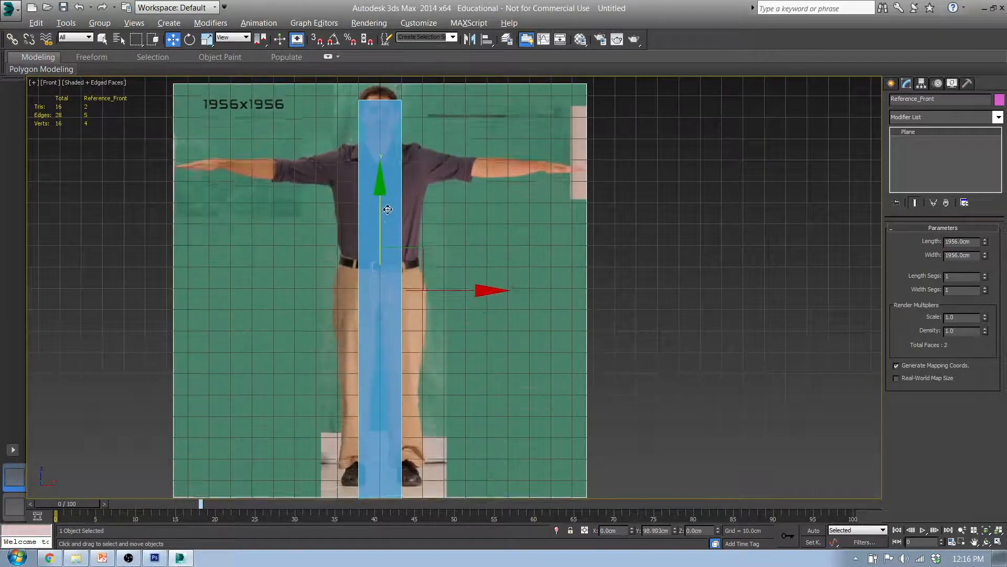
pyautogui.moveTo(434, 315); pyautogui.dragTo(486, 300, button='middle')
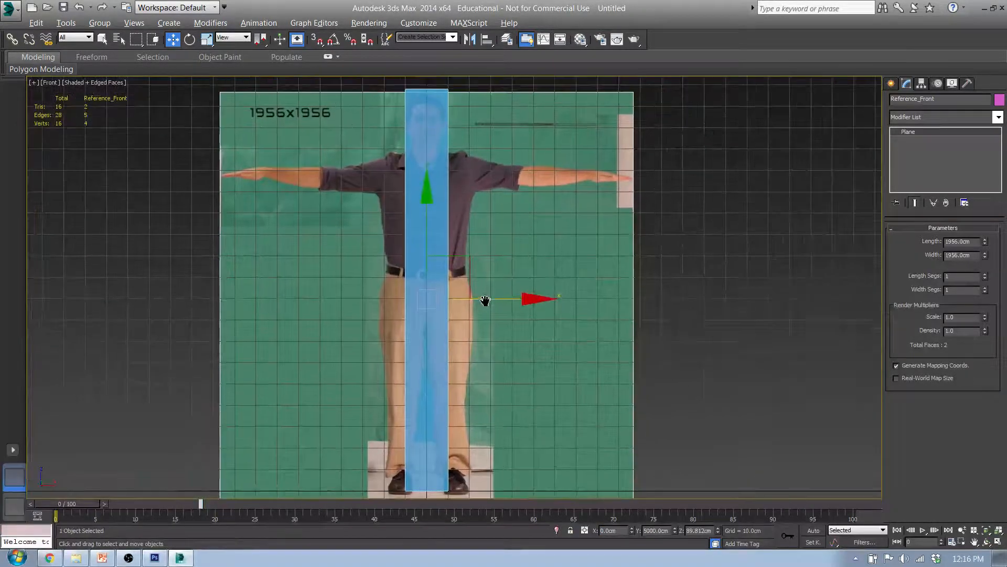
pyautogui.scroll(-3, 435, 223)
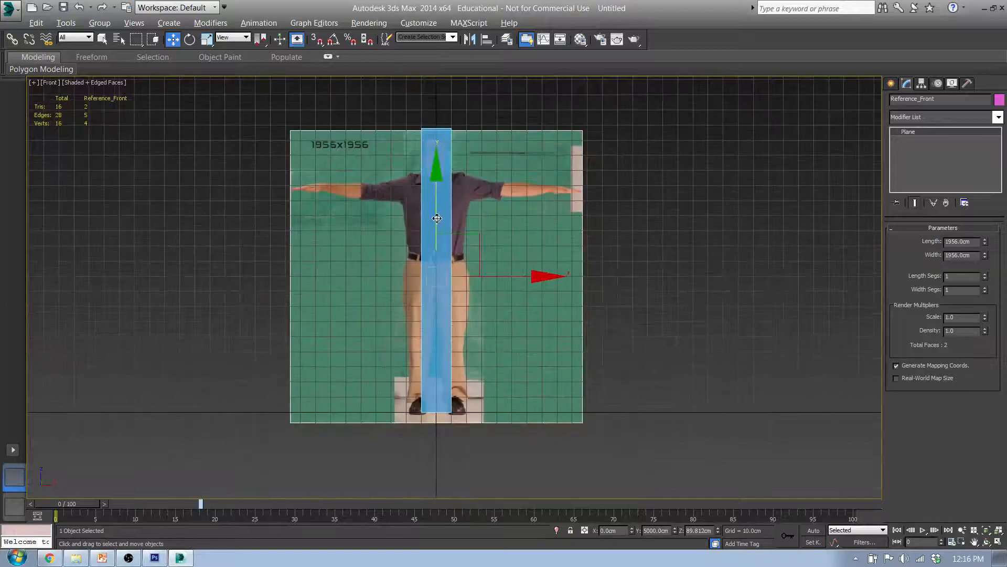
pyautogui.moveTo(437, 218); pyautogui.dragTo(438, 215)
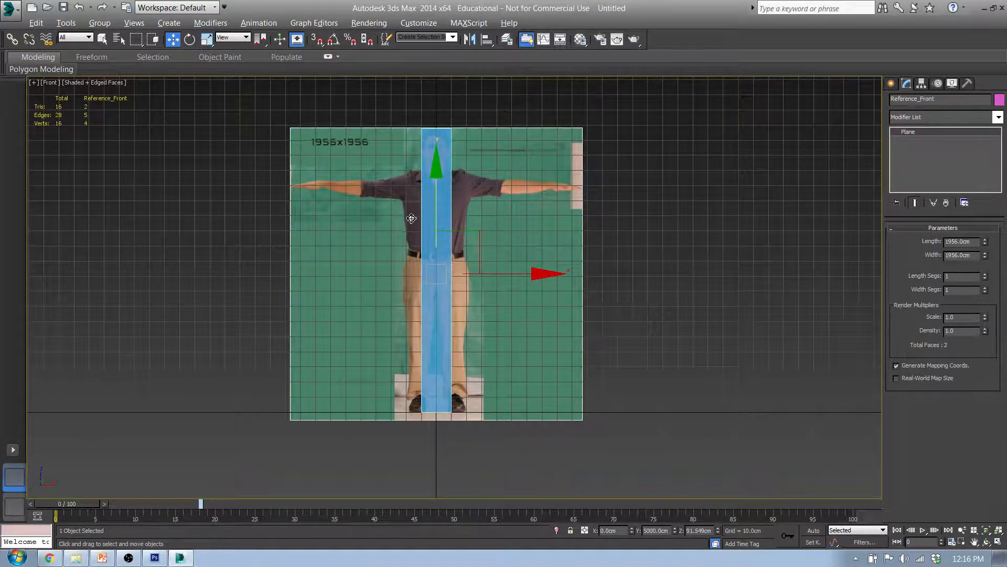
# Check the front figure's head and feet against the 188 cm box, and select the box
pyautogui.scroll(6, 438, 216)
pyautogui.scroll(-3, 443, 220)
pyautogui.scroll(-3, 483, 259)
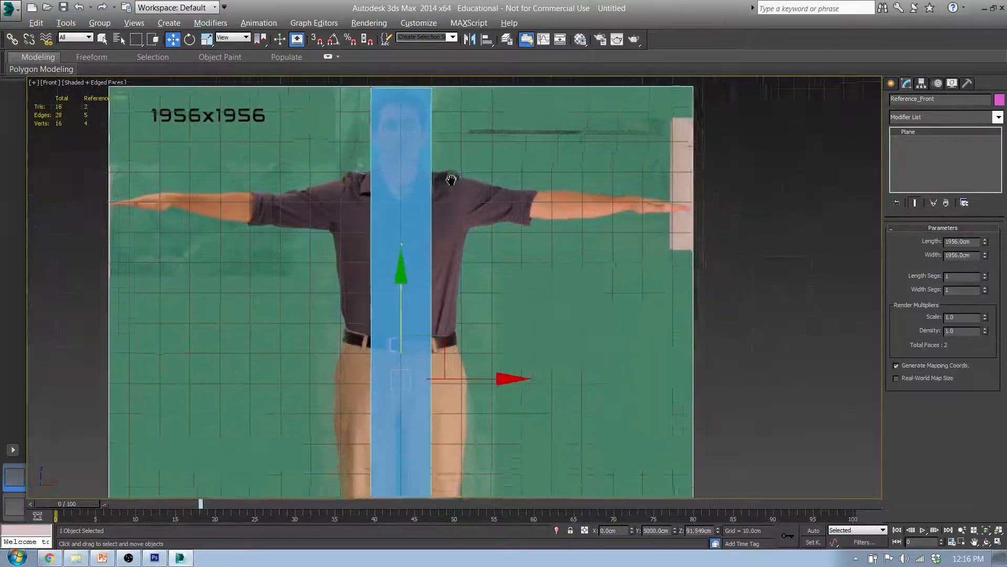
pyautogui.moveTo(493, 338); pyautogui.dragTo(497, 360, button='middle')
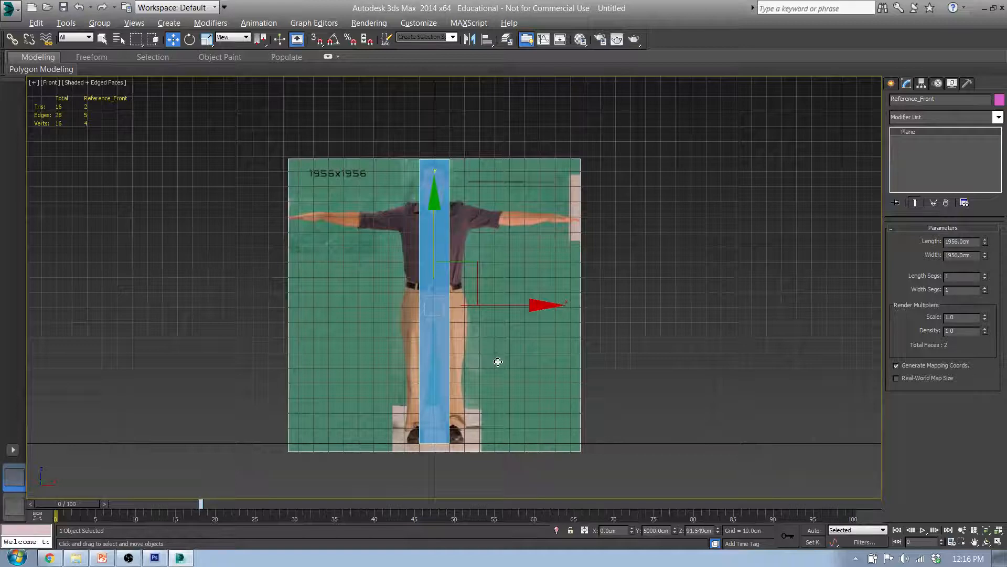
pyautogui.click(439, 254)
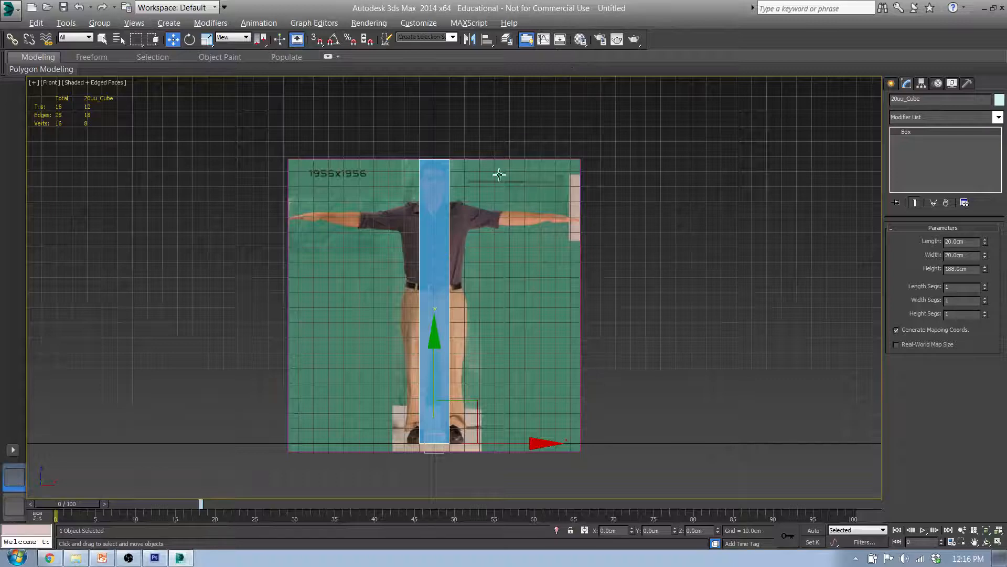
# Freeze Reference_Layer in the layer manager and check in the Front view that the reference plane can no longer be selected
pyautogui.click(532, 190)
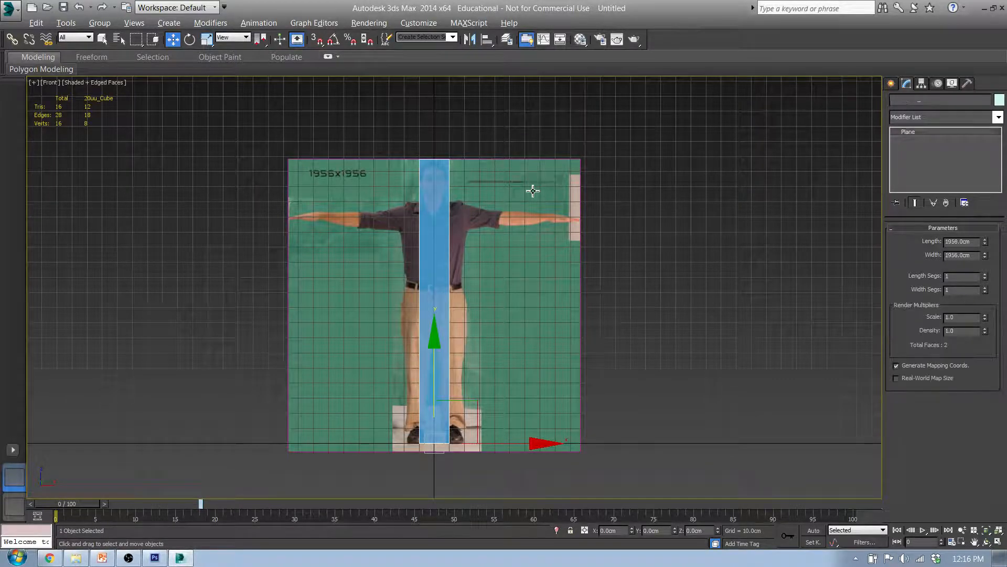
pyautogui.click(512, 42)
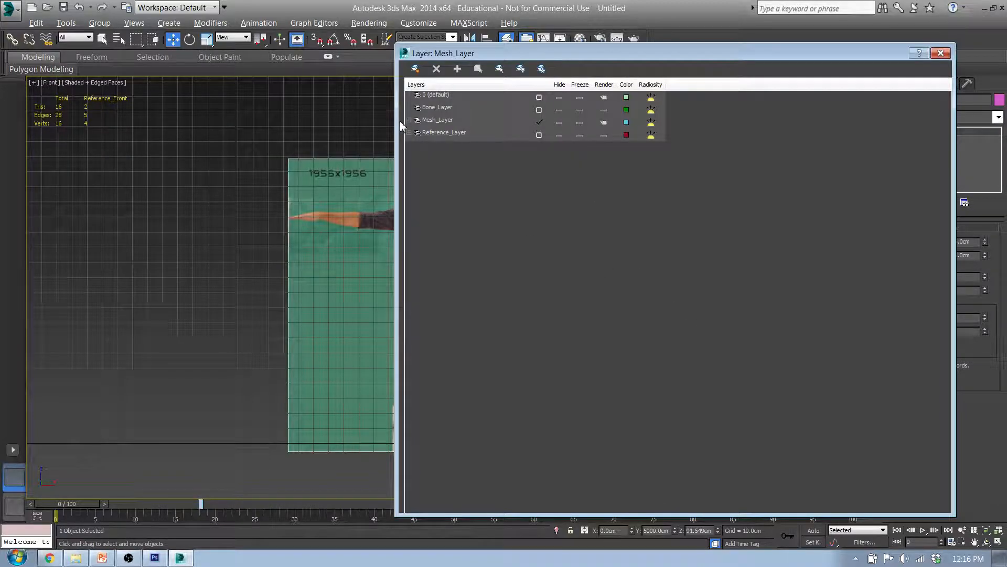
pyautogui.click(580, 135)
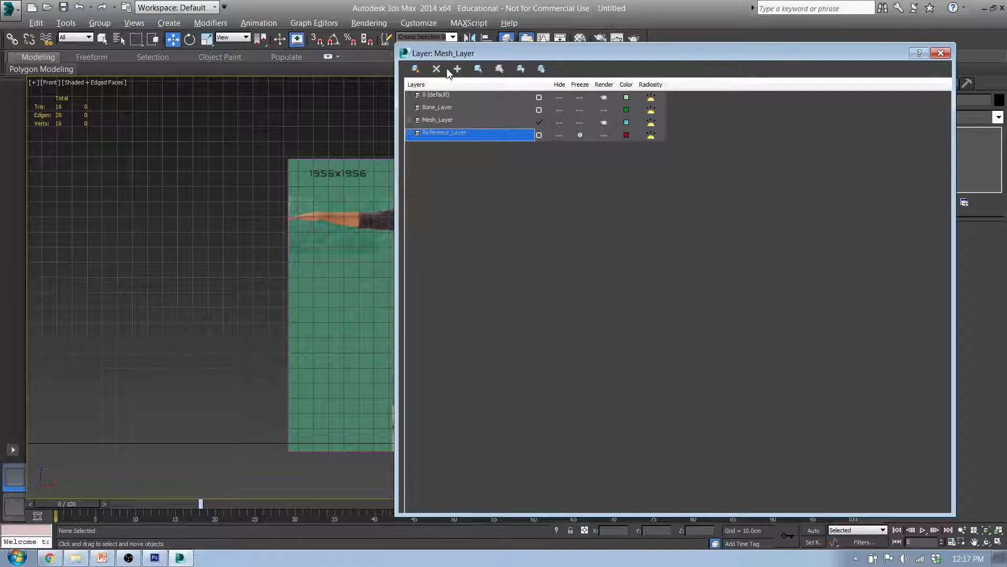
pyautogui.click(941, 54)
pyautogui.click(401, 266)
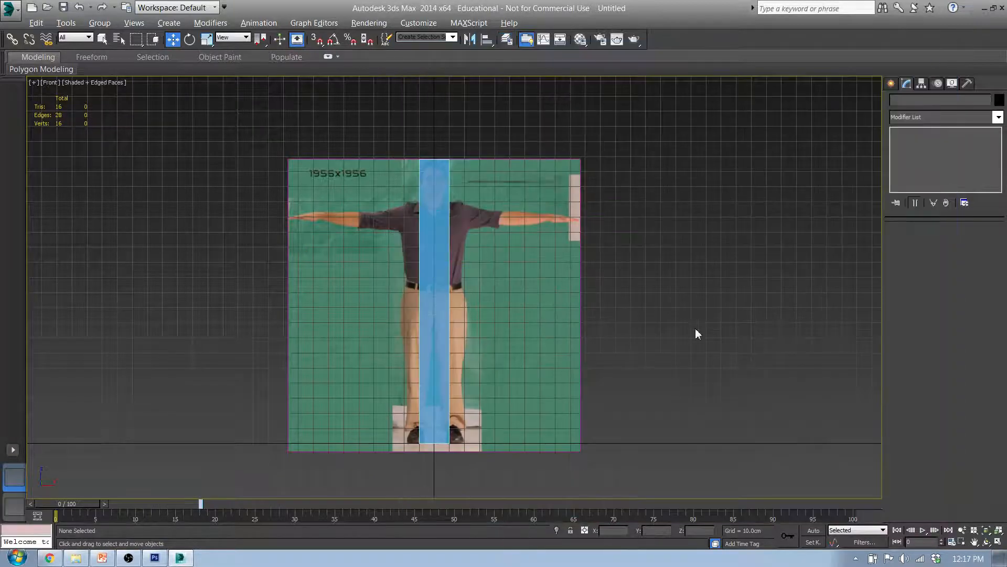
# Convert the 188 cm box to an Editable Poly and enter Polygon sub-object level
pyautogui.click(444, 332)
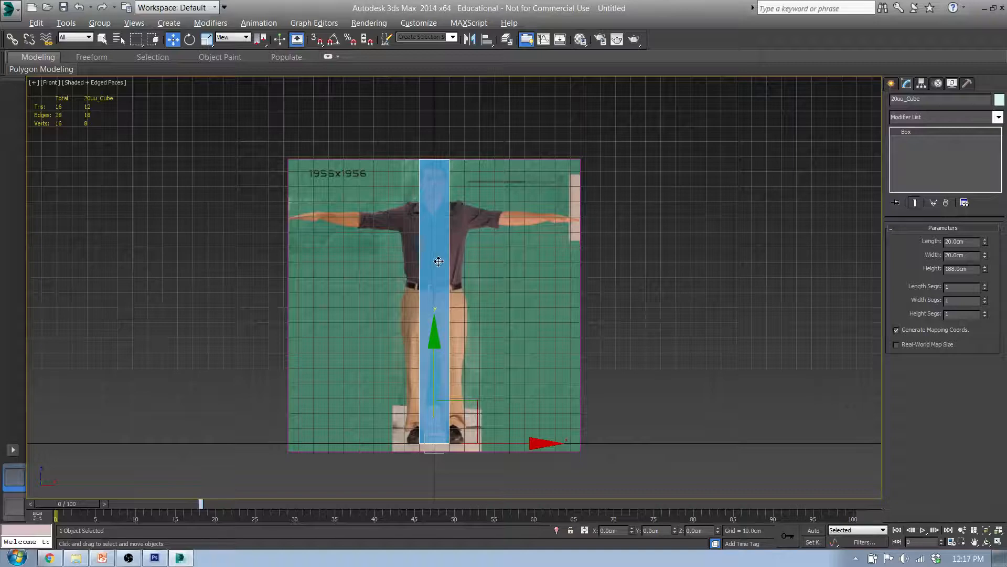
pyautogui.click(588, 392)
pyautogui.click(943, 241)
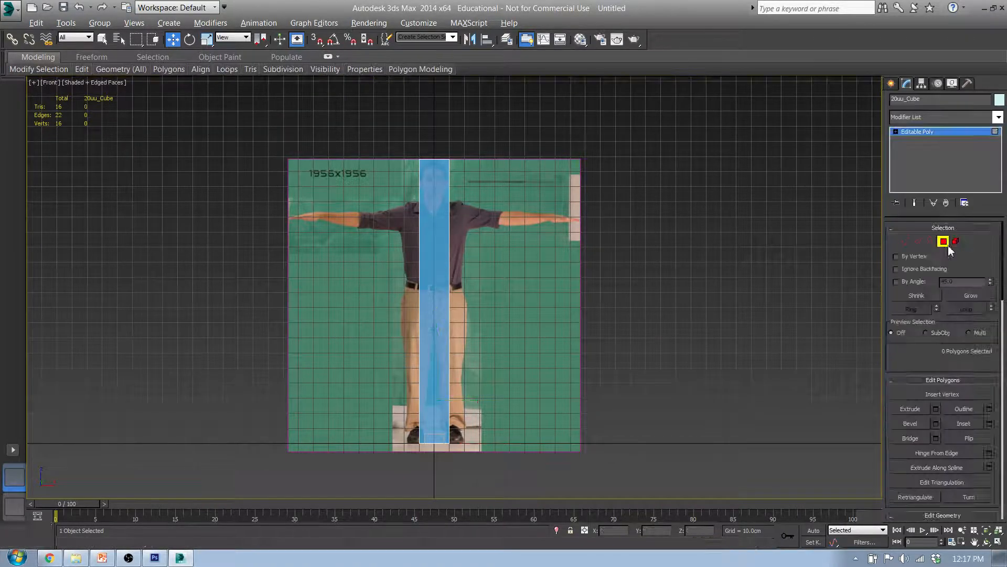
# Select the box's front-facing polygon and show it against the side reference in the Left view
pyautogui.click(442, 282)
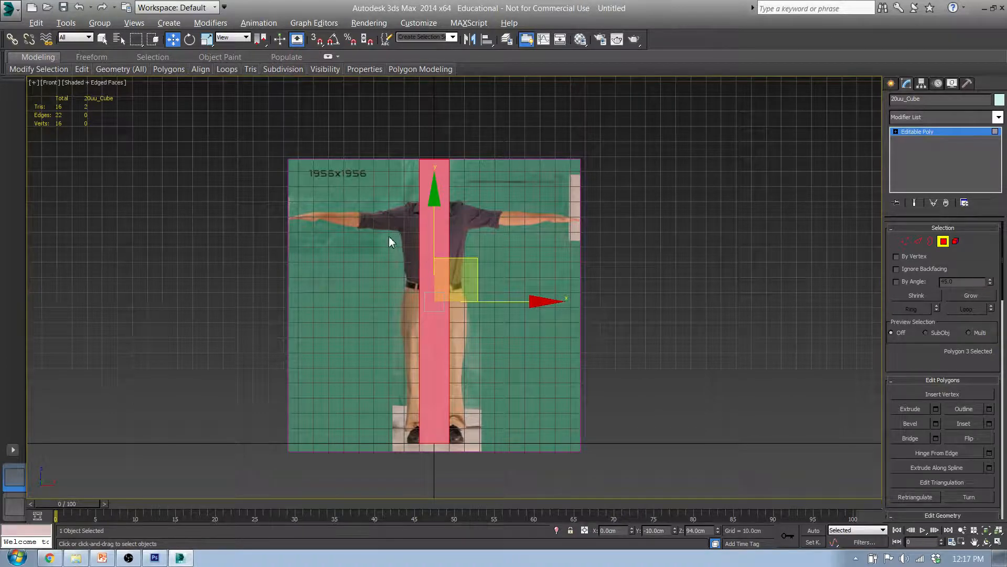
pyautogui.press('l')
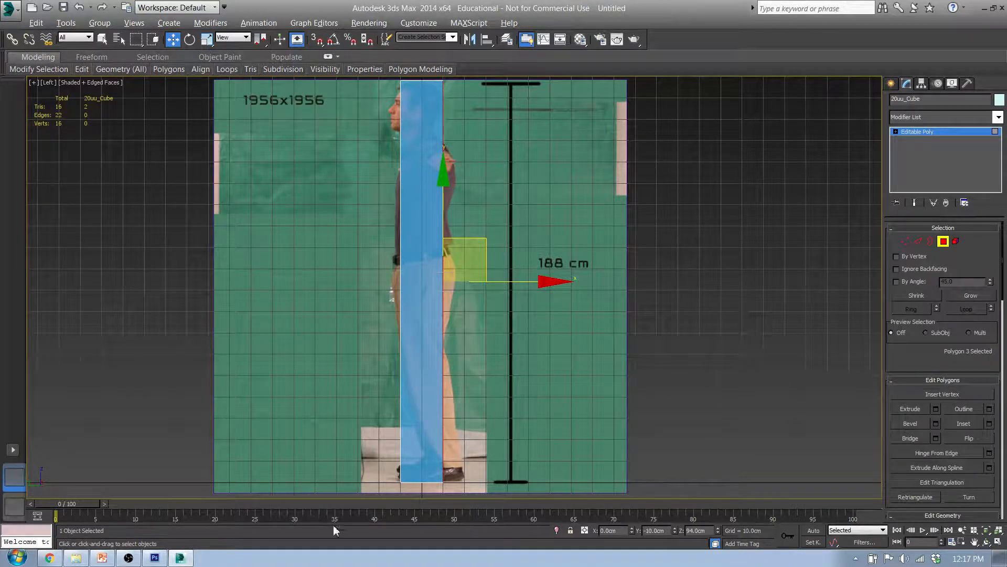
# Switch to Photoshop, show the 1_Donnan_S side-view layer to check which way the figure faces, and return to 3ds Max
pyautogui.click(155, 557)
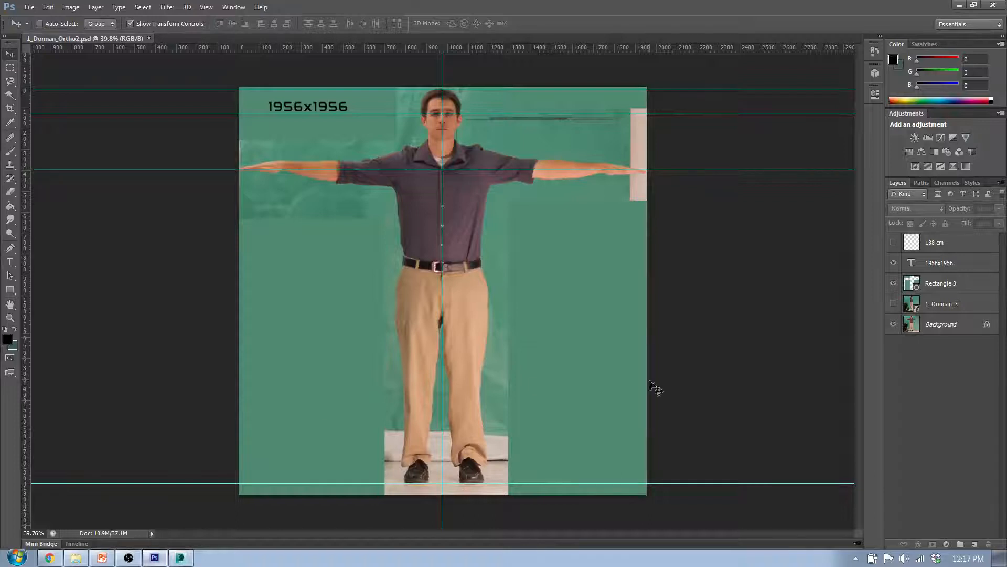
pyautogui.click(916, 307)
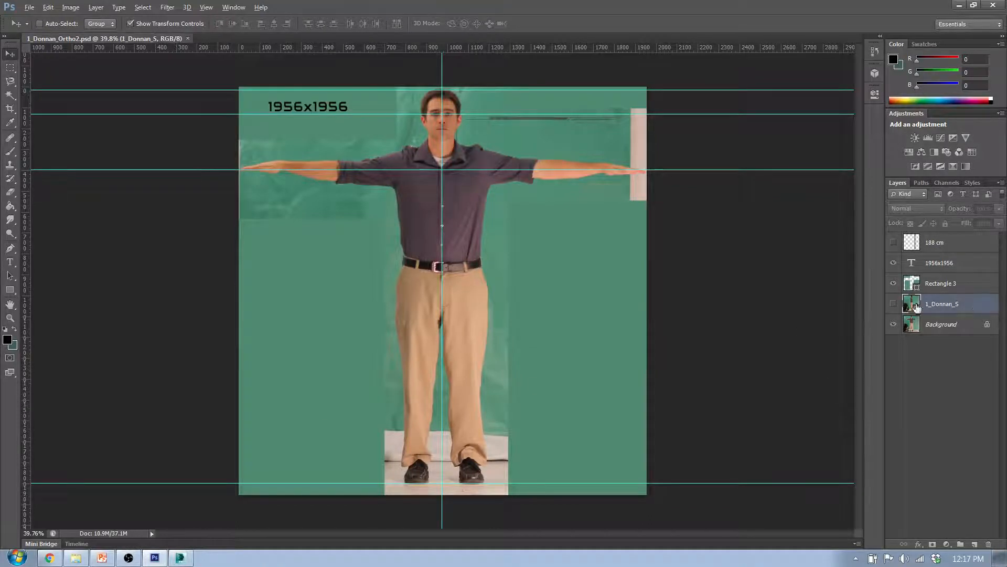
pyautogui.click(894, 304)
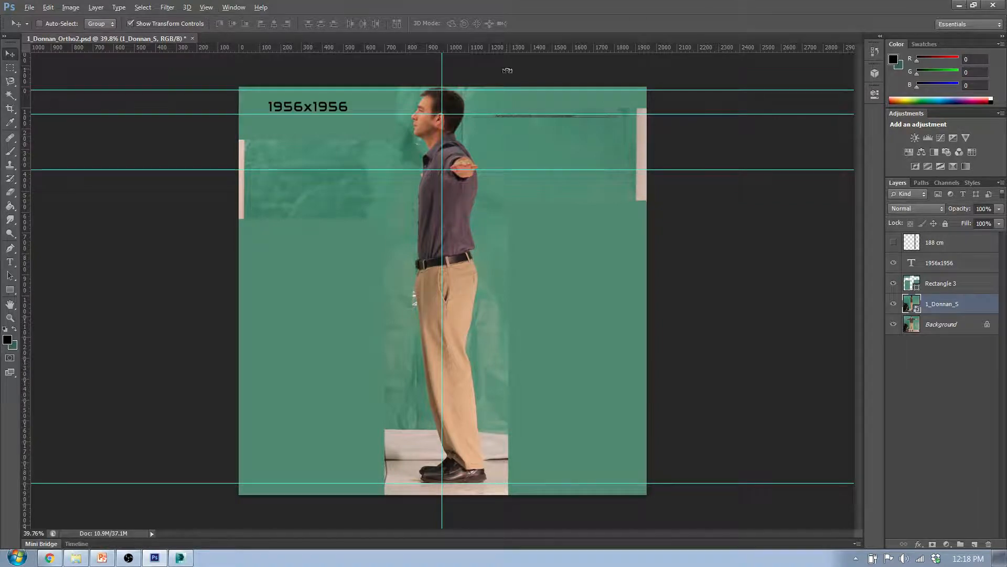
pyautogui.click(960, 5)
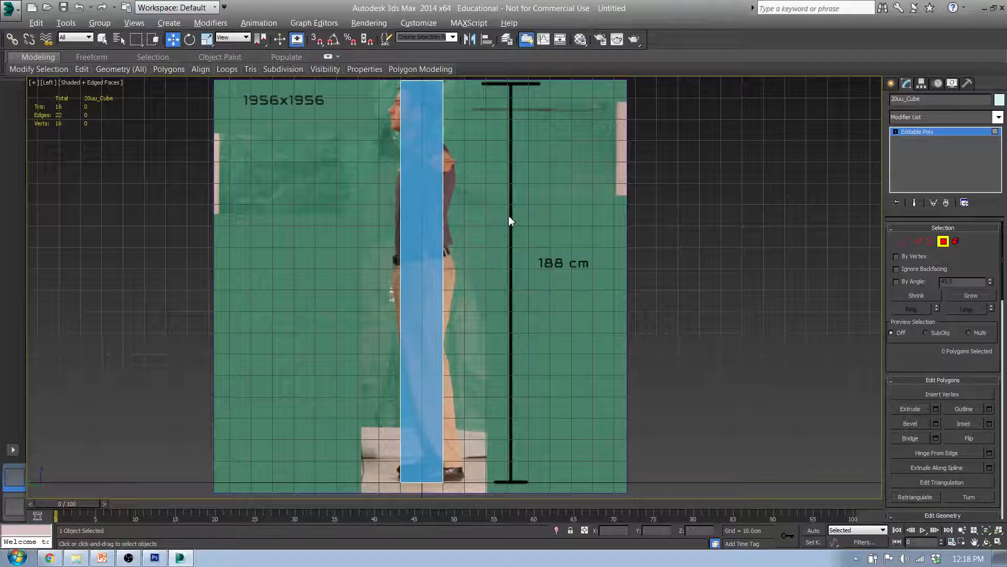
# Unfreeze Reference_Layer in the layer manager so the side reference plane can be edited
pyautogui.click(507, 39)
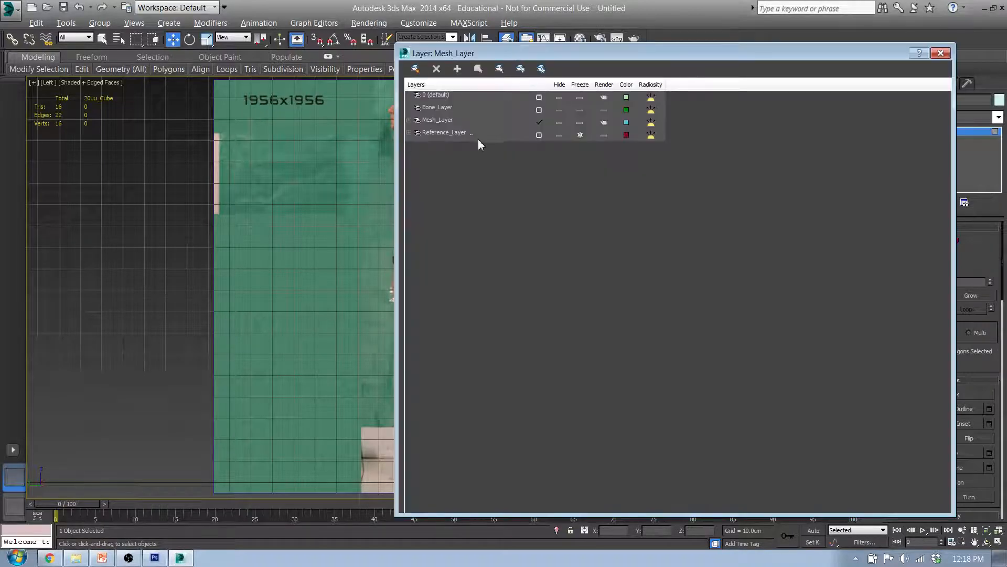
pyautogui.click(580, 135)
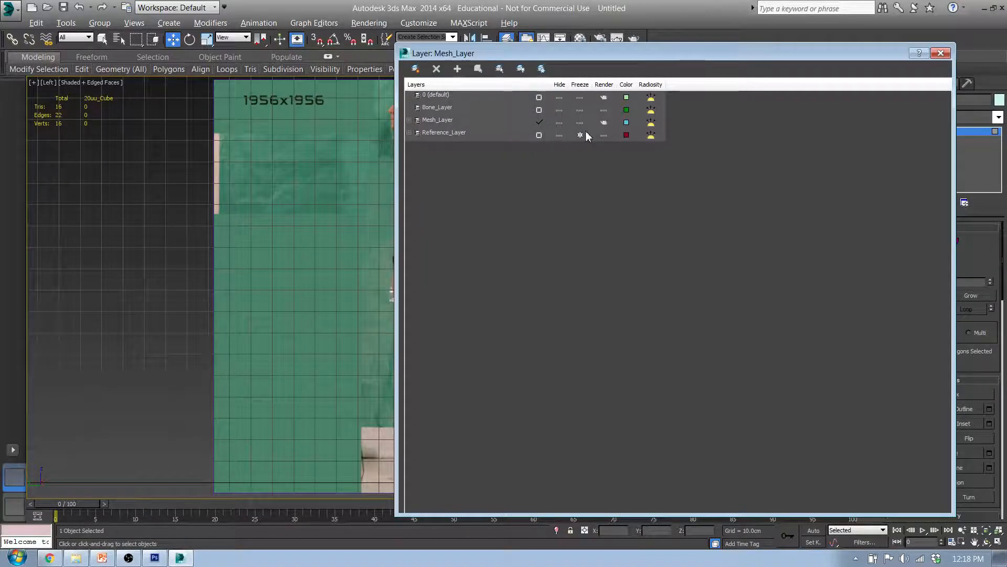
pyautogui.click(941, 53)
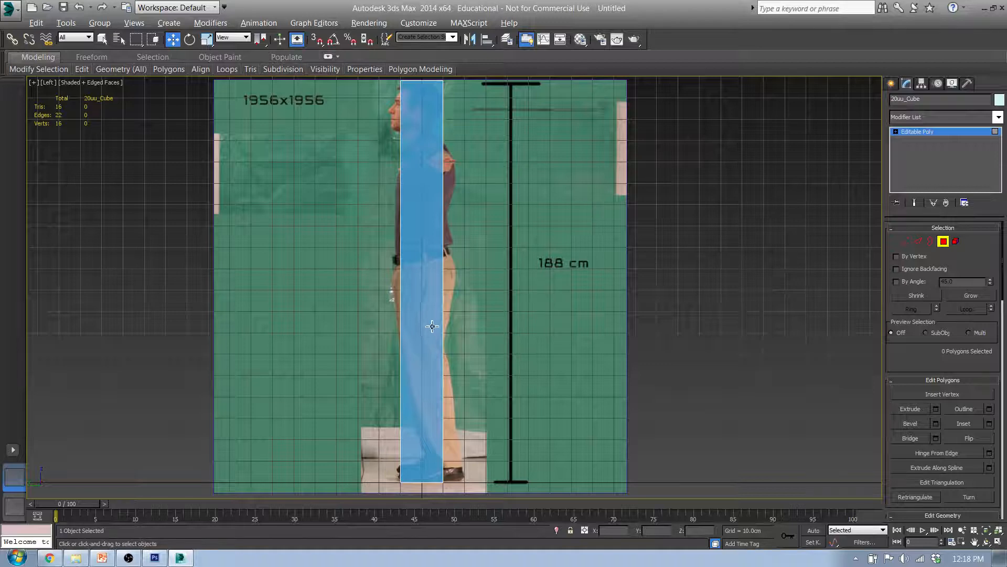
# Rotate the Reference_Left plane half a turn about its vertical axis with Angle Snap so the side figure faces the opposite way
pyautogui.press('e')
pyautogui.scroll(-3, 409, 289)
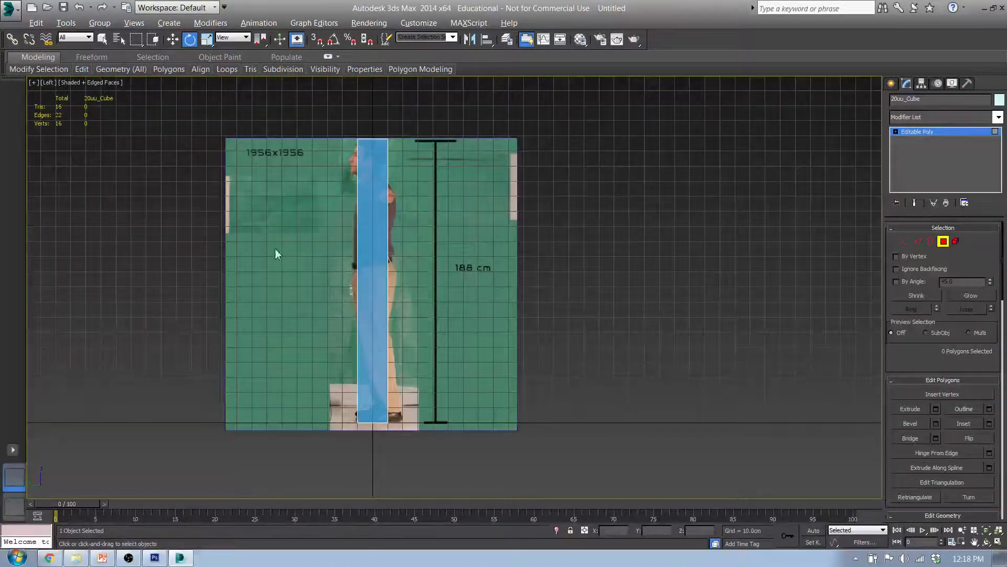
pyautogui.click(891, 83)
pyautogui.click(258, 174)
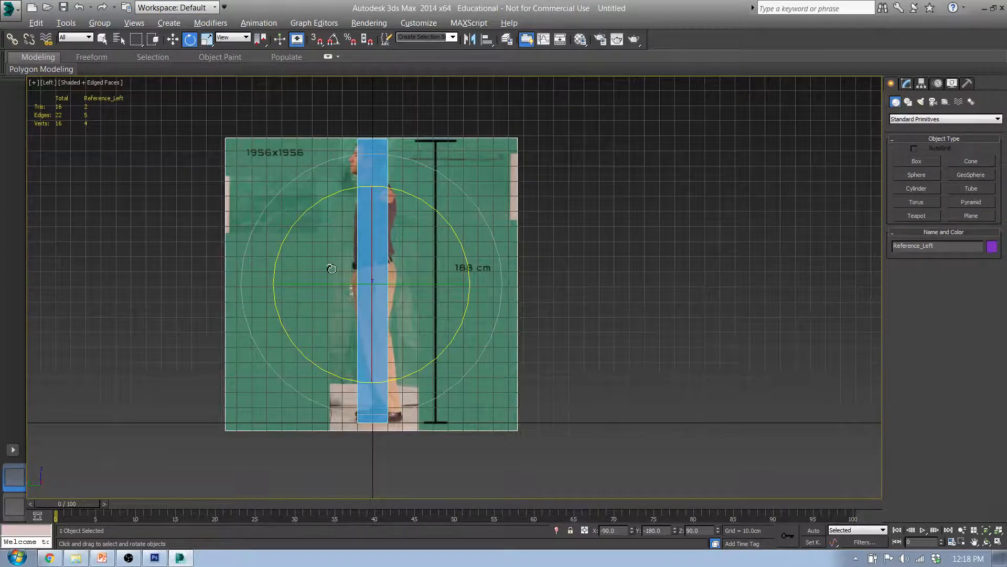
pyautogui.moveTo(310, 289); pyautogui.dragTo(408, 287)
pyautogui.press('a')
pyautogui.click(690, 300)
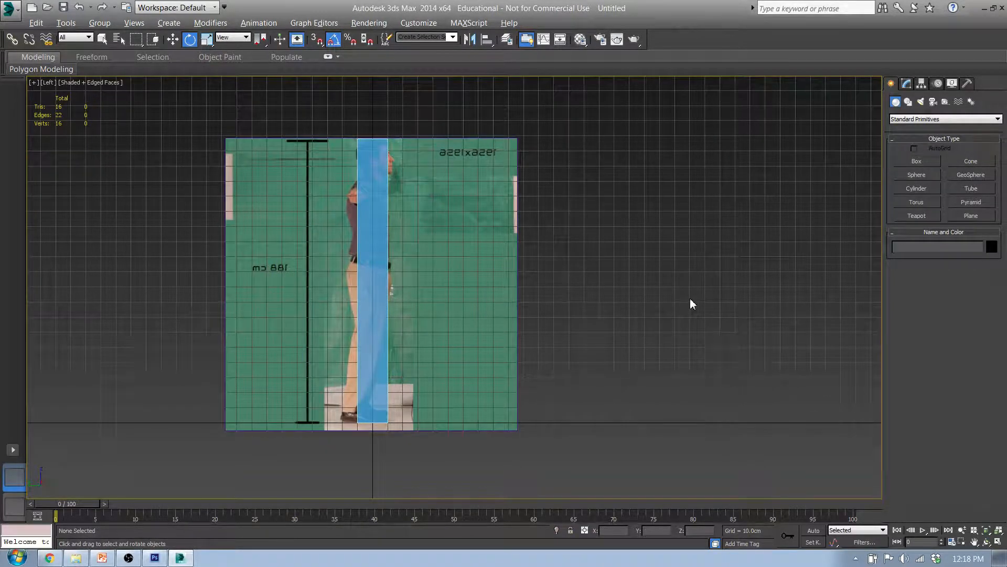
# In the Front view, pick the blue Modeling_Material from the box into the third Material Editor slot
pyautogui.press('f')
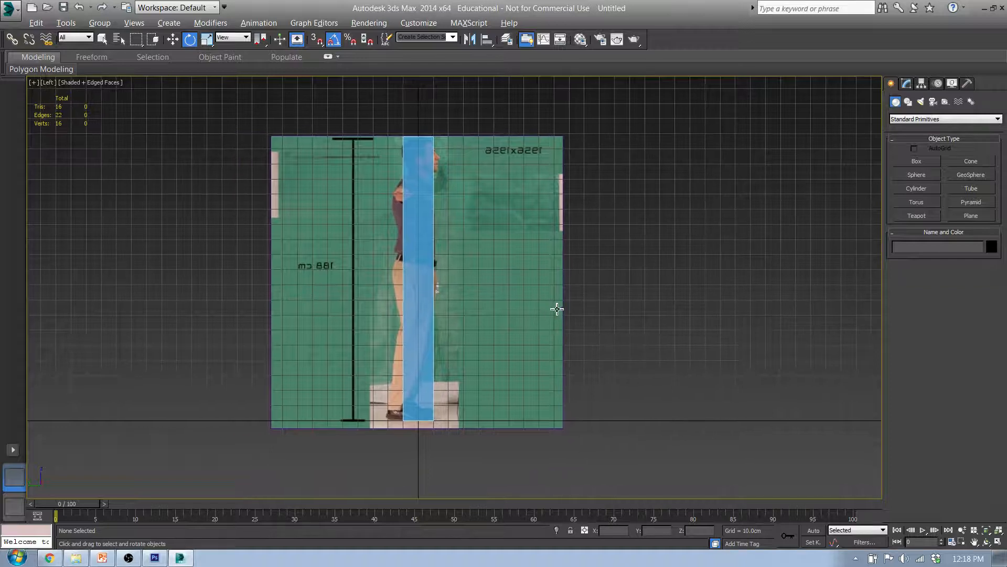
pyautogui.click(446, 283)
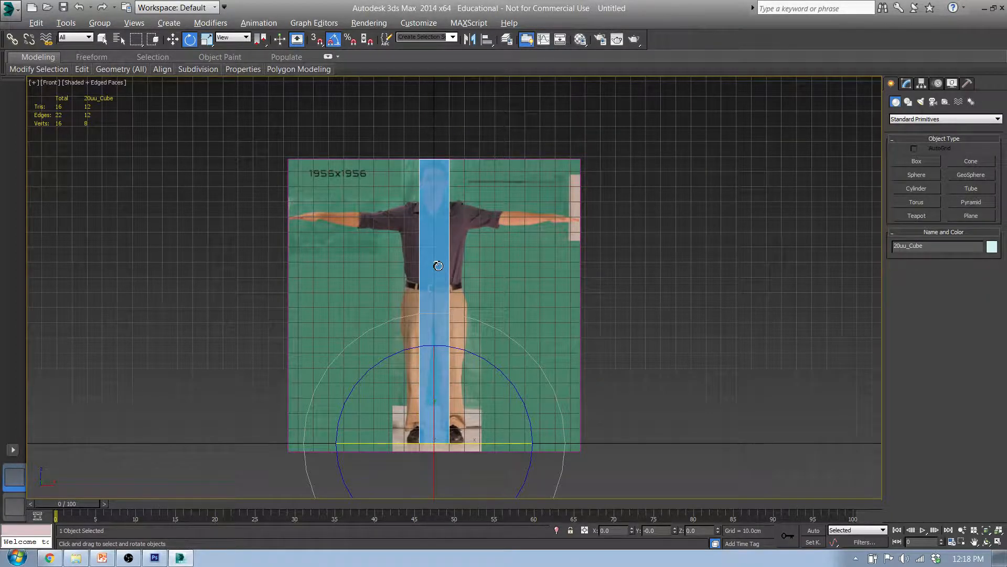
pyautogui.click(582, 42)
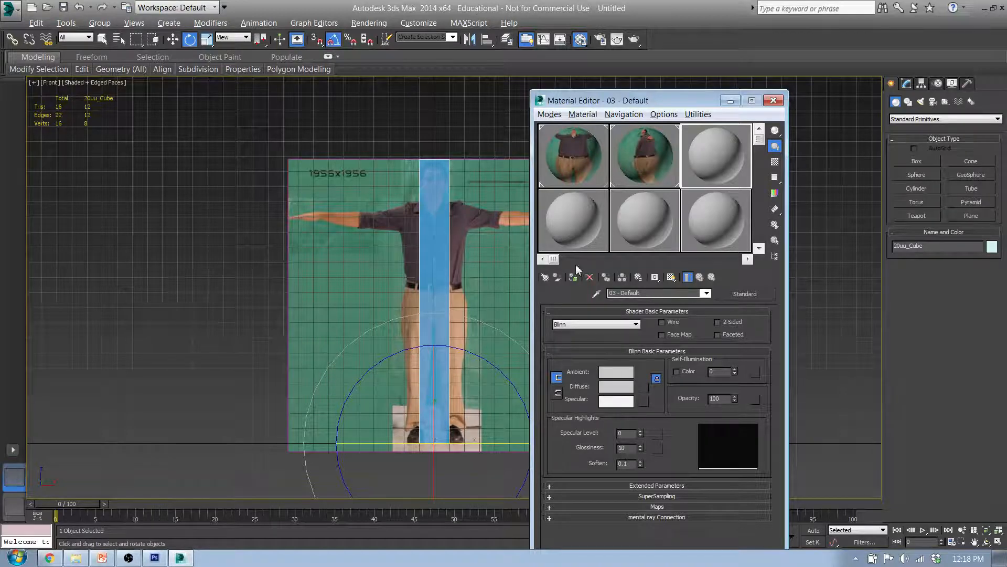
pyautogui.click(596, 294)
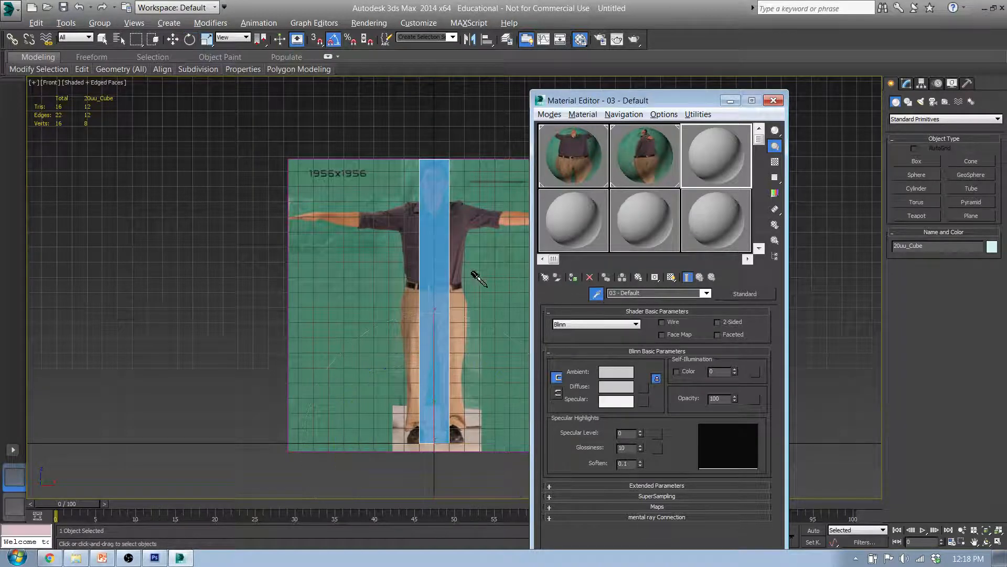
pyautogui.click(433, 262)
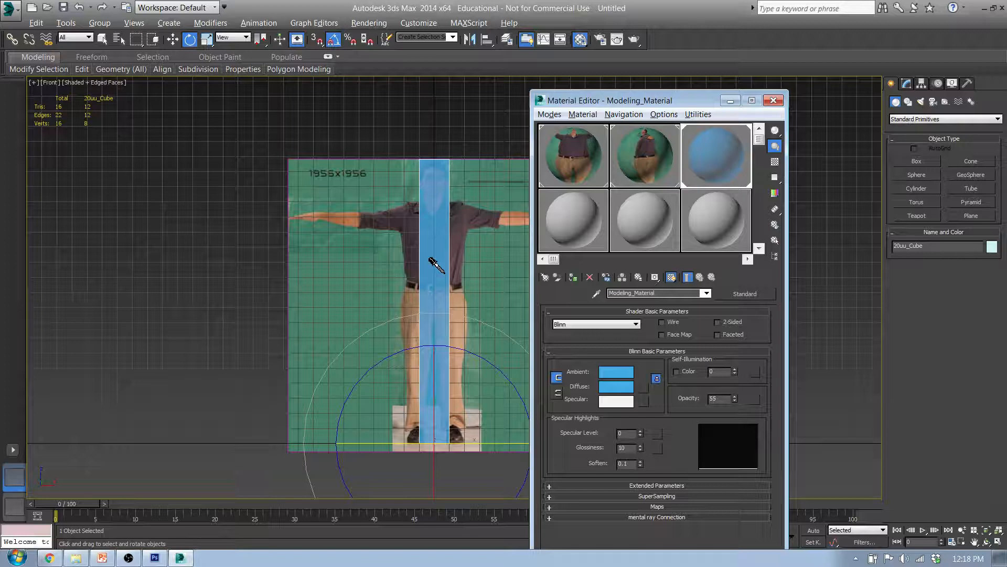
pyautogui.click(778, 102)
pyautogui.click(683, 320)
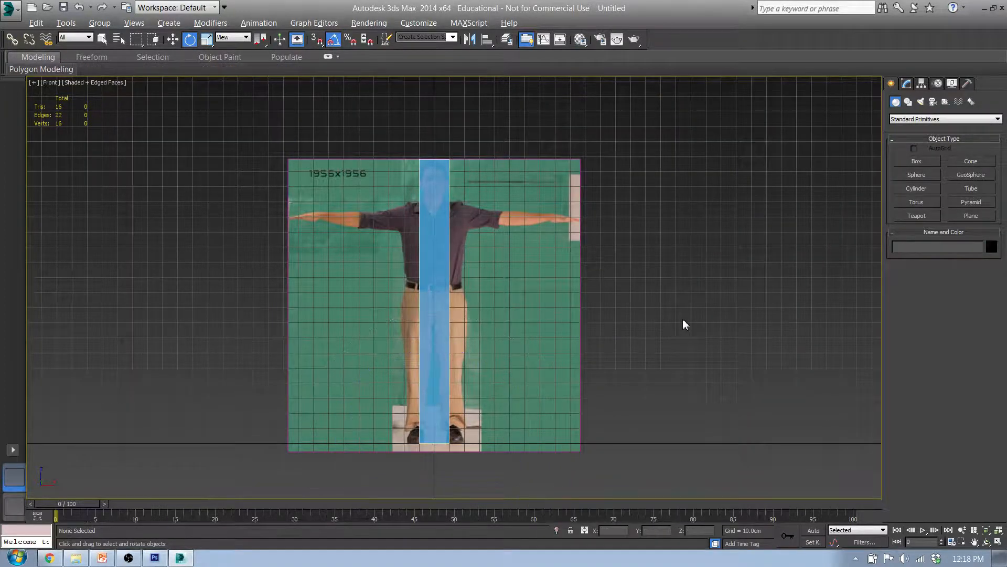
# Delete the blue 188 cm box and freeze Reference_Layer again
pyautogui.click(439, 229)
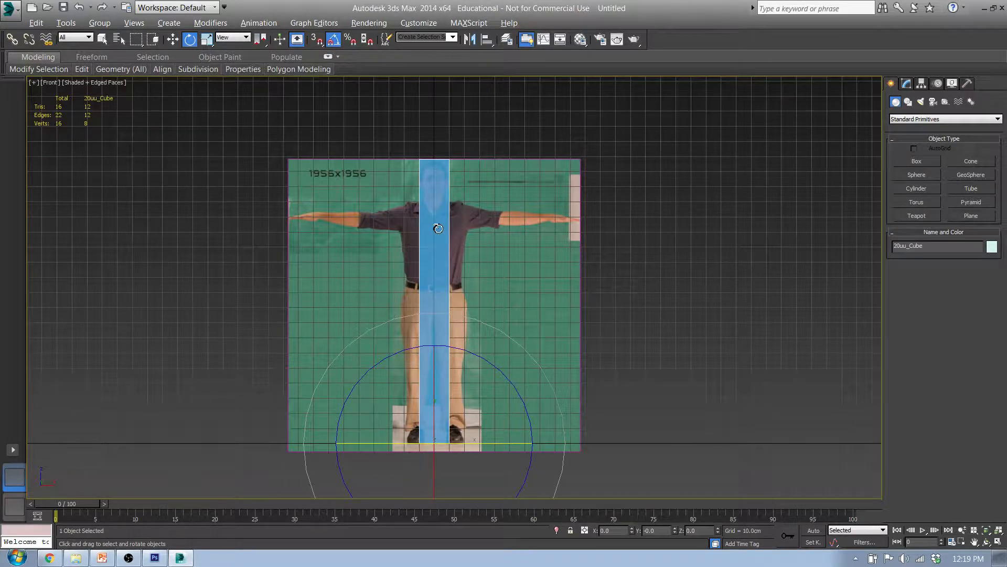
pyautogui.press('Delete')
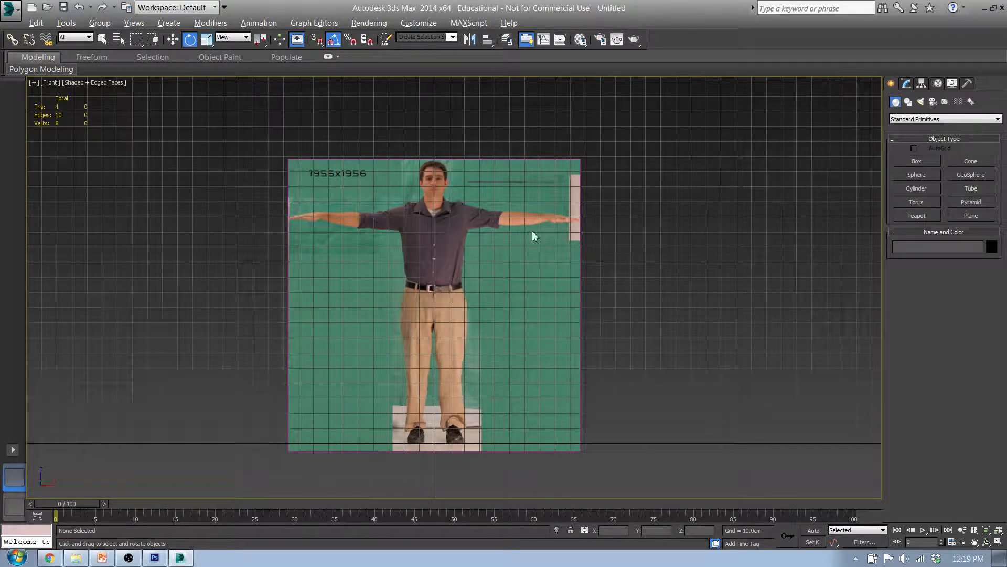
pyautogui.click(505, 40)
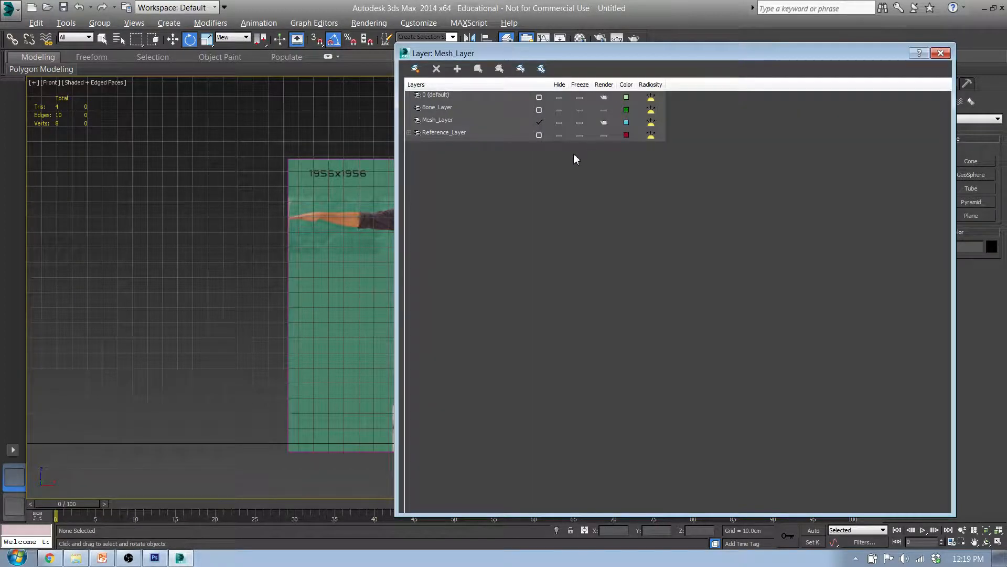
pyautogui.click(580, 135)
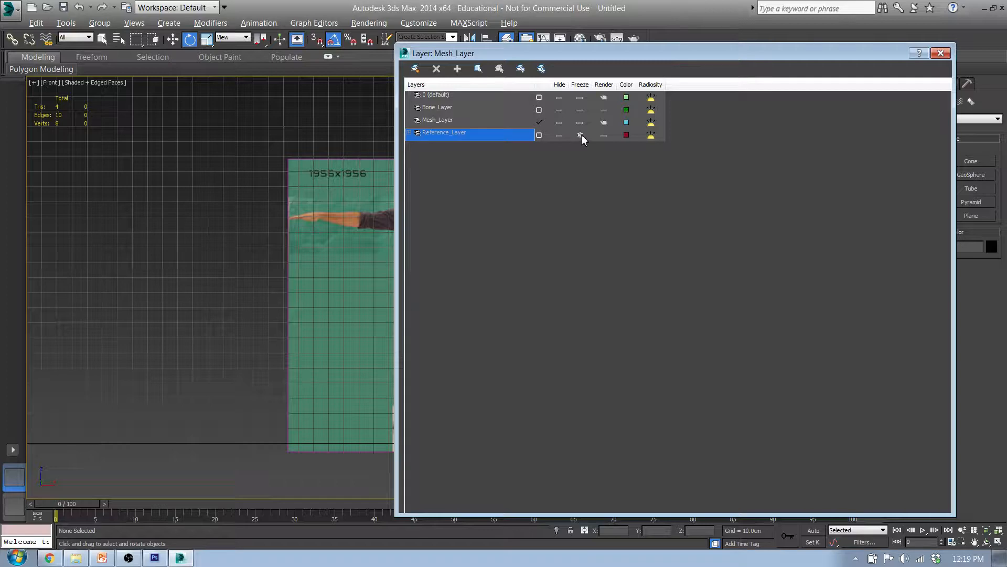
pyautogui.click(940, 53)
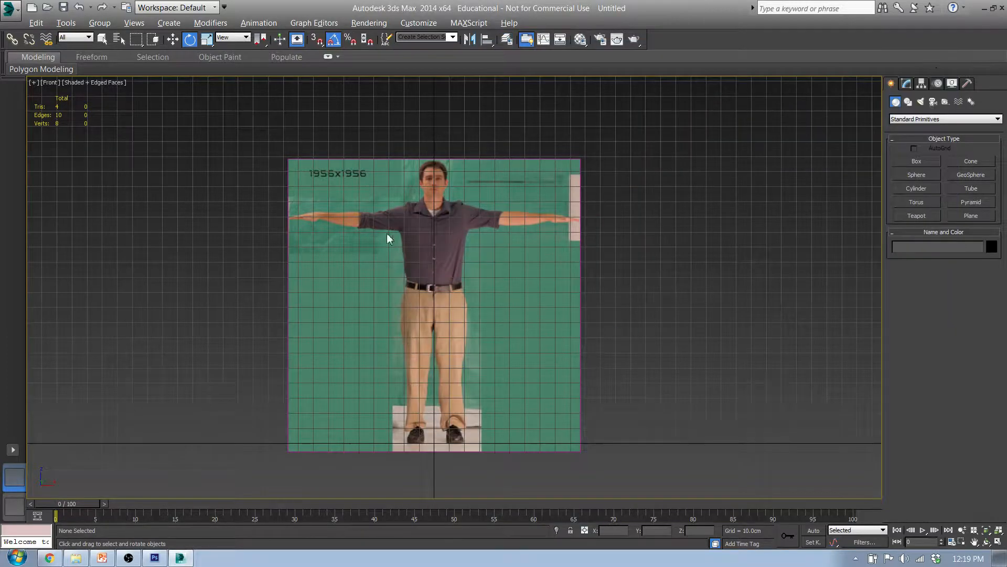
# Compare the side and front references in their views and examine how the front figure is centred on the vertical axis
pyautogui.moveTo(479, 288)
pyautogui.mouseDown(button='middle')
pyautogui.moveTo(439, 280)
pyautogui.moveTo(482, 289)
pyautogui.mouseUp(button='middle')
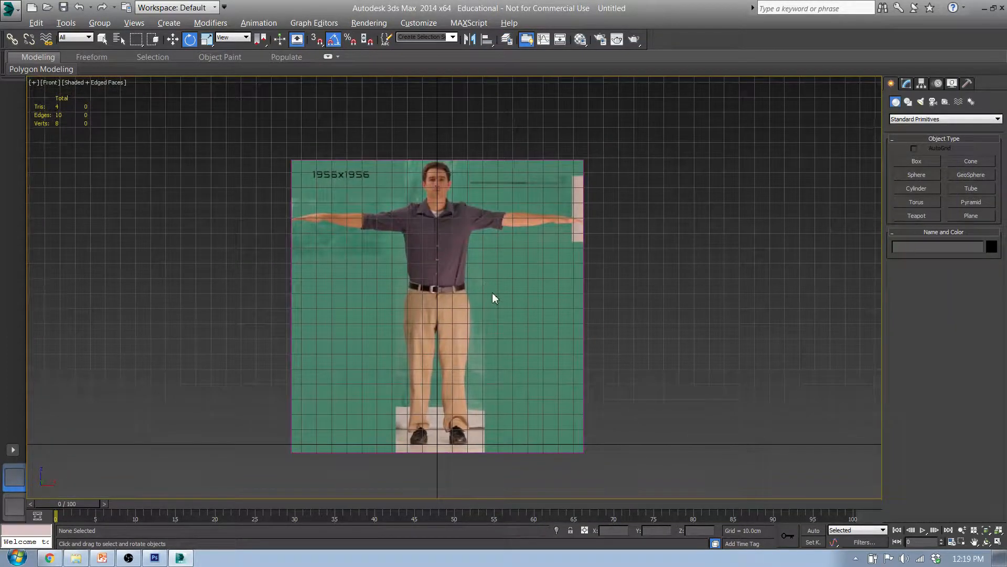
pyautogui.press('d')
pyautogui.press('l')
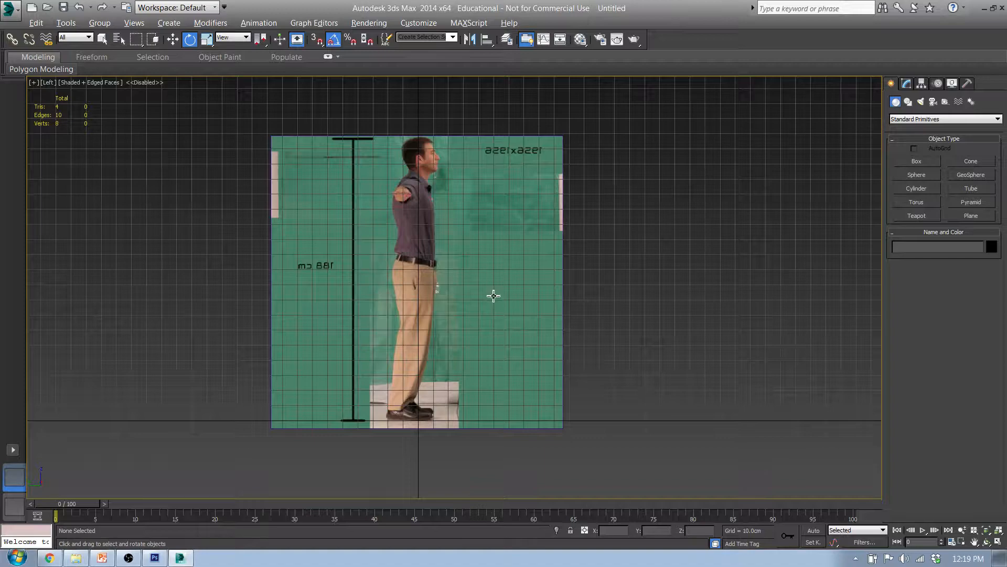
pyautogui.press('f')
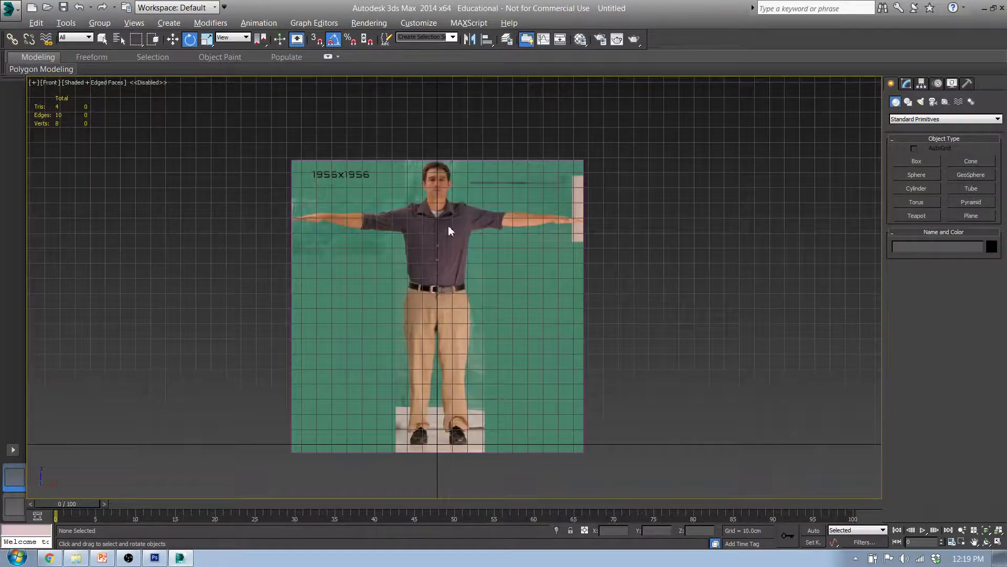
pyautogui.scroll(5, 425, 202)
pyautogui.scroll(3, 467, 213)
pyautogui.scroll(-3, 467, 213)
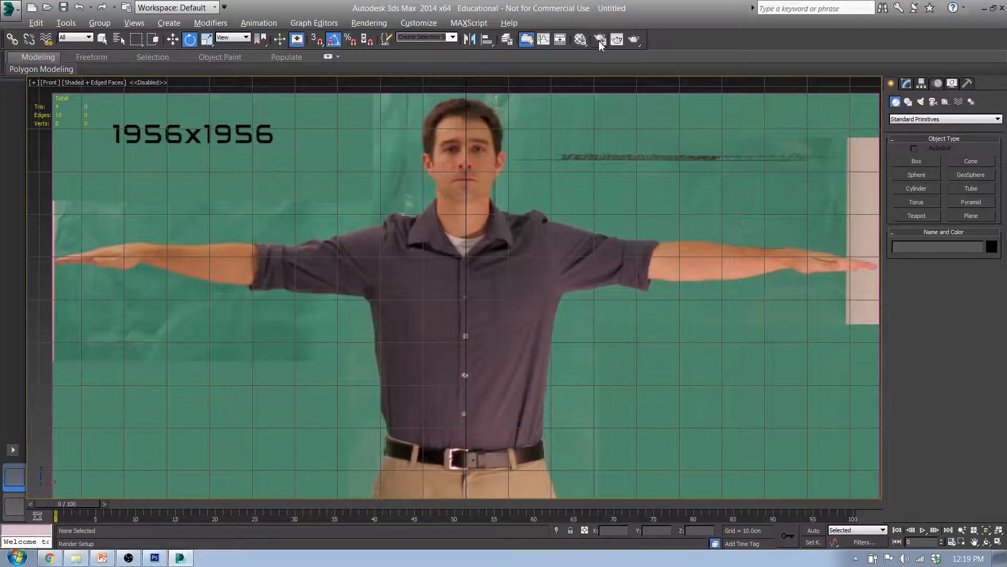
# Unfreeze Reference_Layer so the front reference plane can be moved
pyautogui.click(506, 39)
pyautogui.click(583, 135)
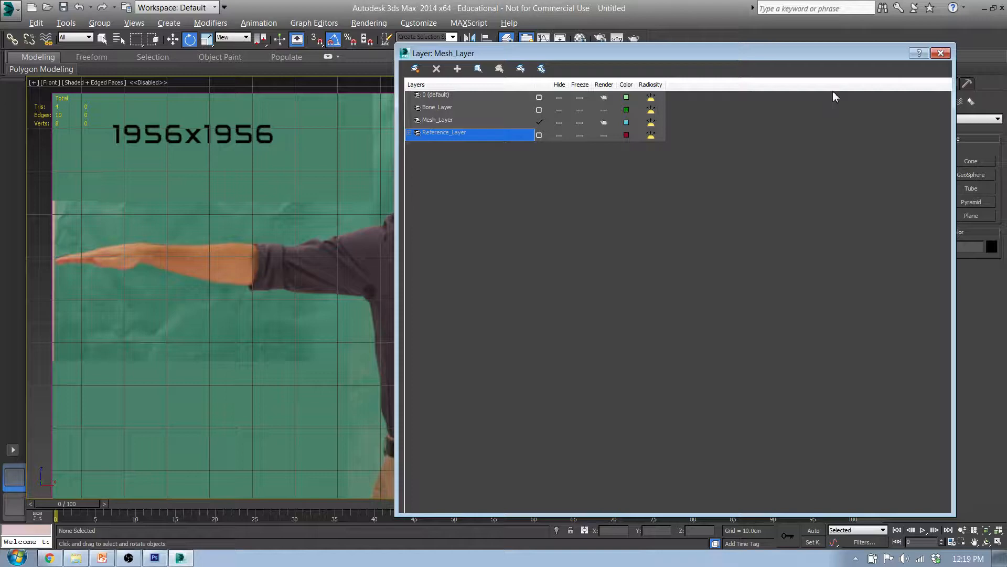
pyautogui.click(940, 54)
# Move the Reference_Front plane sideways to X 0.177 cm, centring the figure's face and body on the vertical axis
pyautogui.click(517, 266)
pyautogui.press('w')
pyautogui.moveTo(508, 379); pyautogui.dragTo(476, 185, button='middle')
pyautogui.moveTo(526, 262); pyautogui.dragTo(524, 357, button='middle')
pyautogui.scroll(-2, 525, 355)
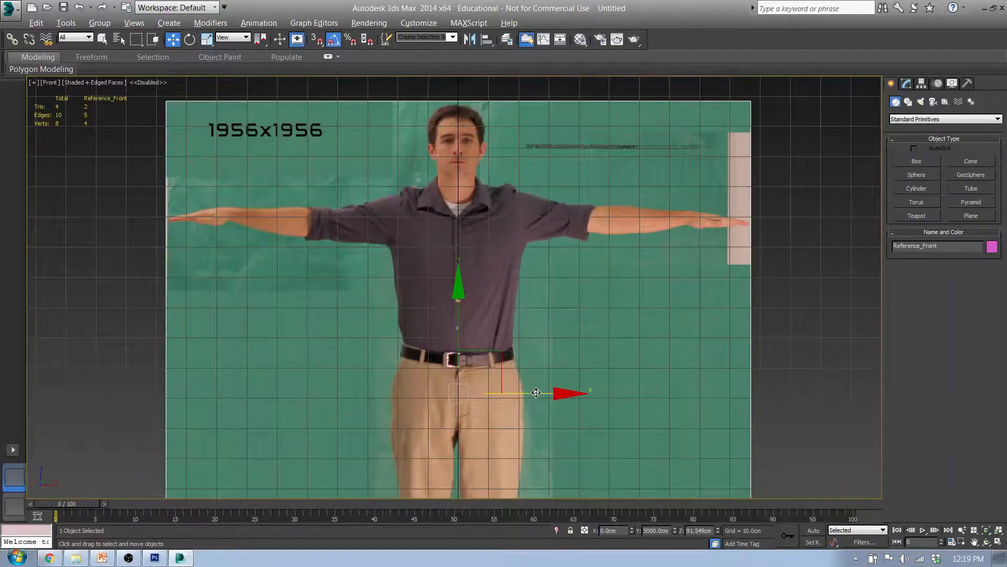
pyautogui.moveTo(535, 393); pyautogui.dragTo(536, 392)
pyautogui.scroll(5, 466, 154)
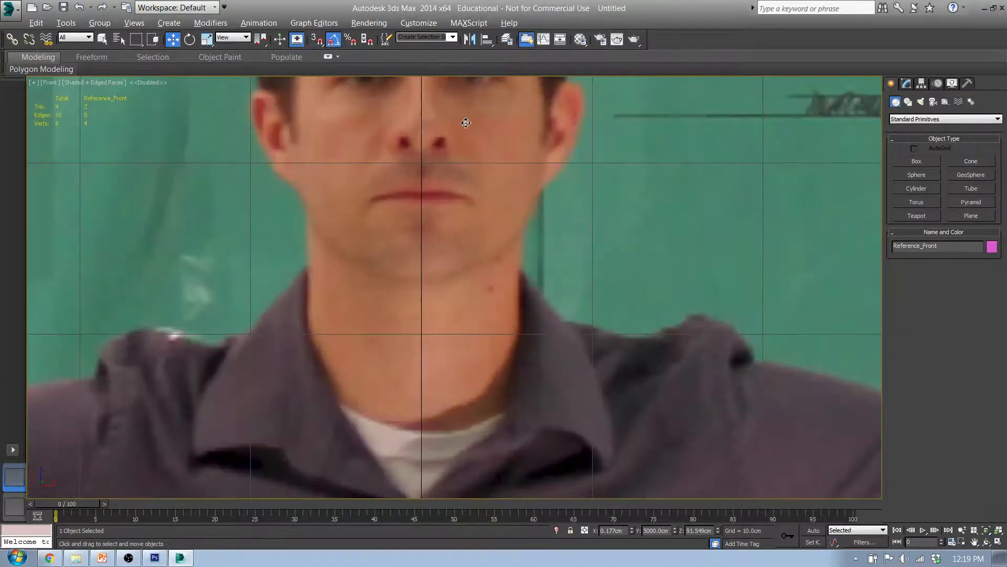
pyautogui.scroll(-1, 439, 219)
pyautogui.scroll(-5, 450, 245)
pyautogui.scroll(2, 521, 177)
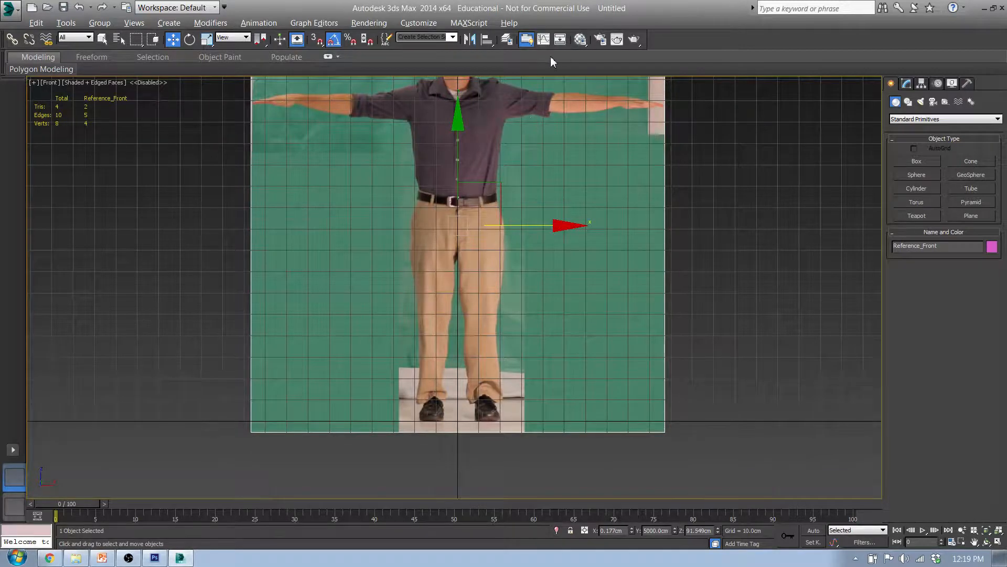
# Freeze Reference_Layer in the layer manager and view the whole front reference
pyautogui.click(507, 38)
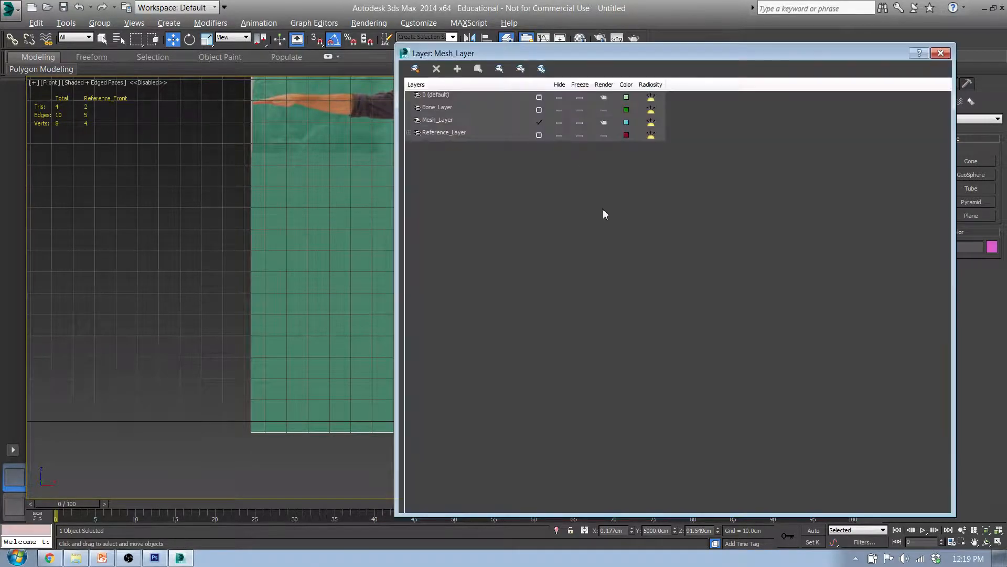
pyautogui.click(580, 136)
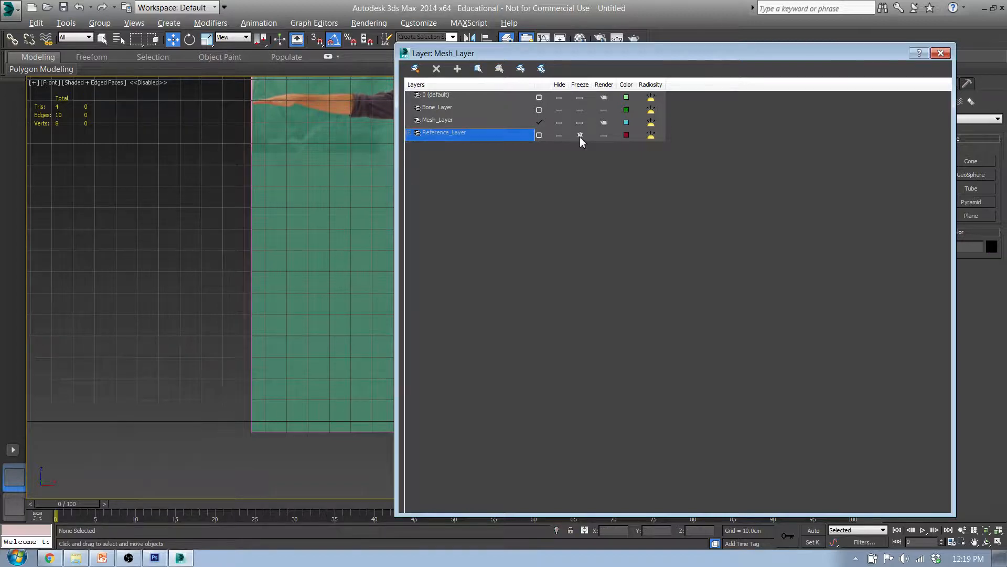
pyautogui.click(941, 53)
pyautogui.scroll(-4, 754, 213)
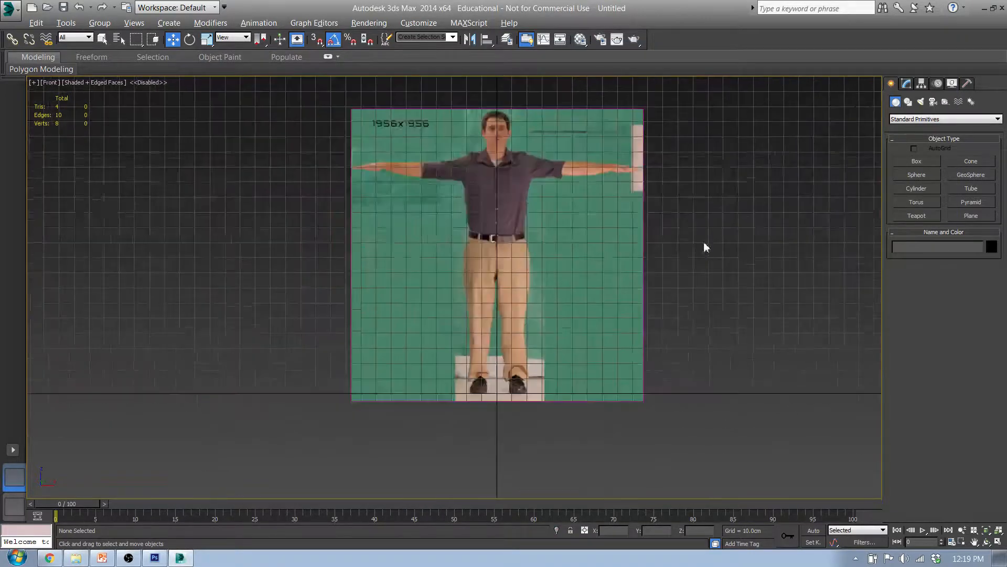
pyautogui.scroll(2, 574, 295)
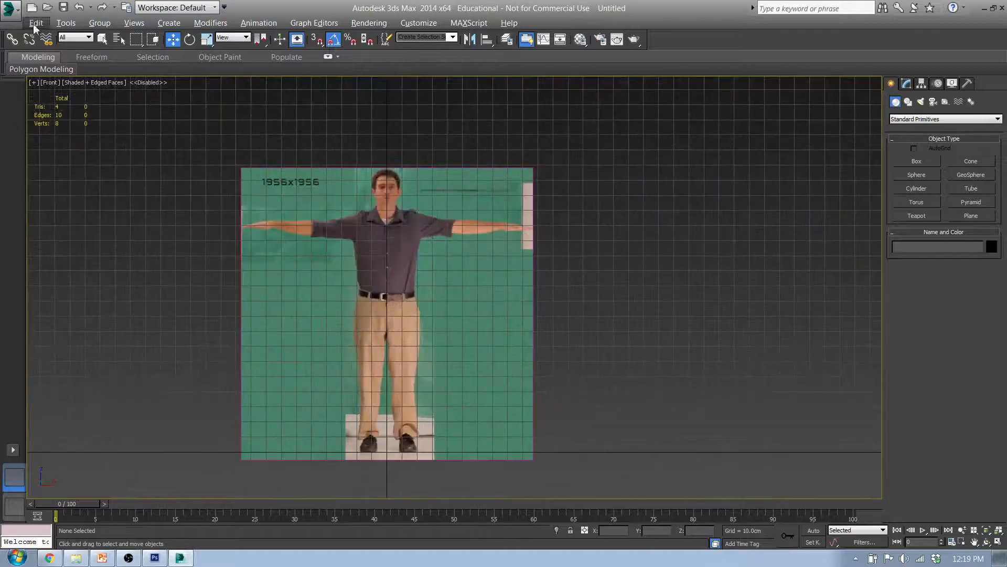
# Start saving the scene under a new name and browse to 1516_Classes > 3D_1516 > Q3W2_CharacterModel > Q3W2_d1 on the Desktop
pyautogui.click(8, 11)
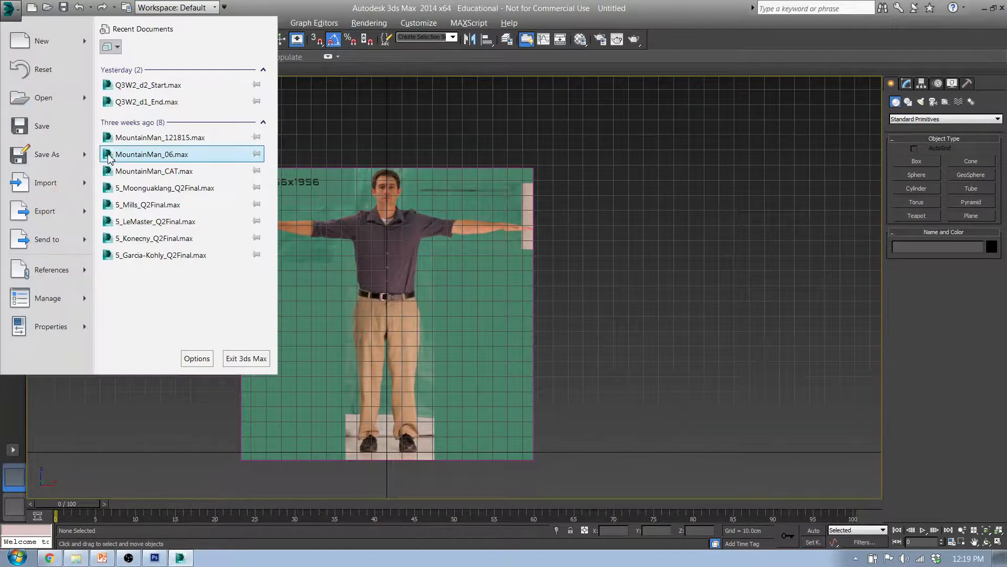
pyautogui.moveTo(84, 160)
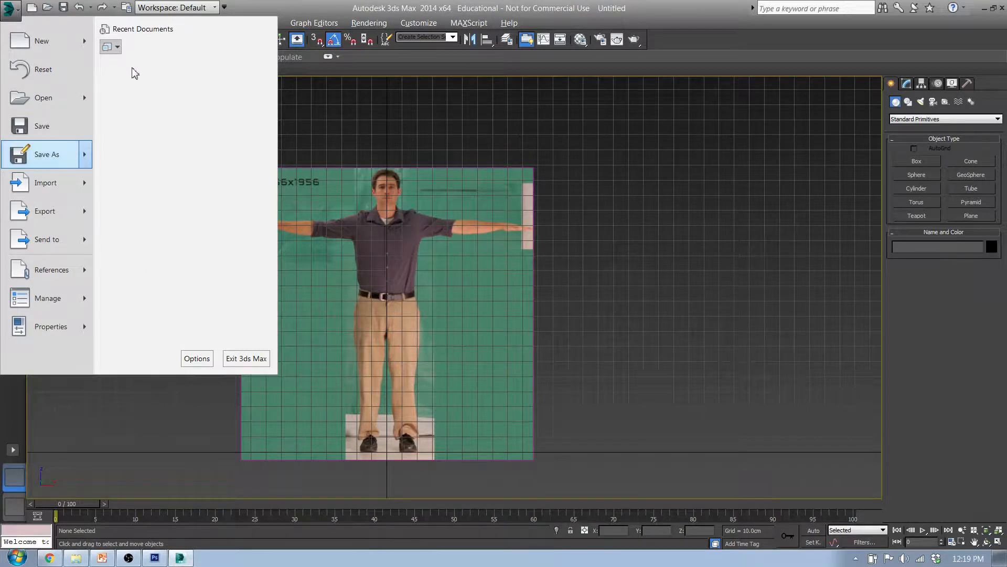
pyautogui.click(140, 79)
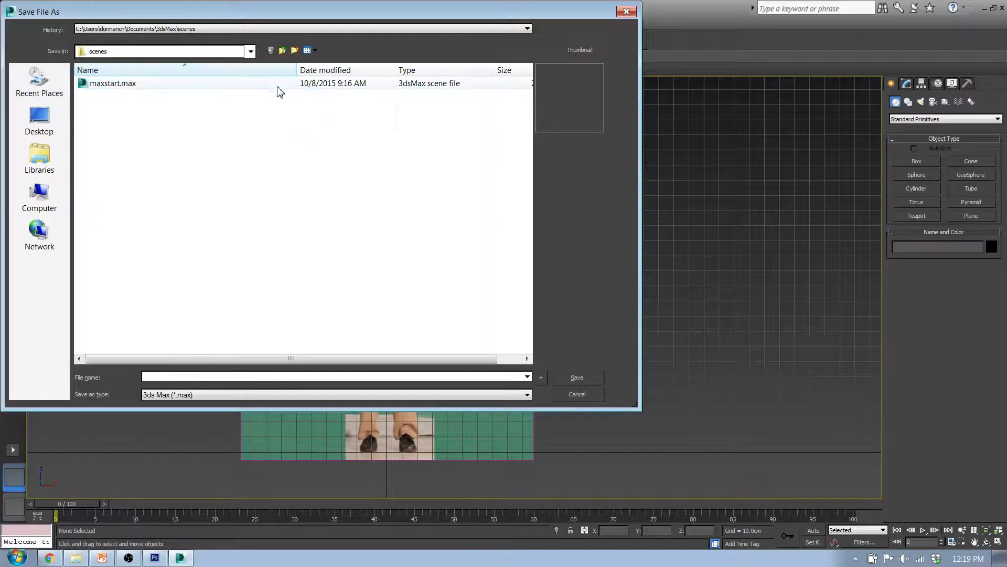
pyautogui.click(283, 50)
pyautogui.click(282, 50)
pyautogui.click(282, 50)
pyautogui.click(282, 50)
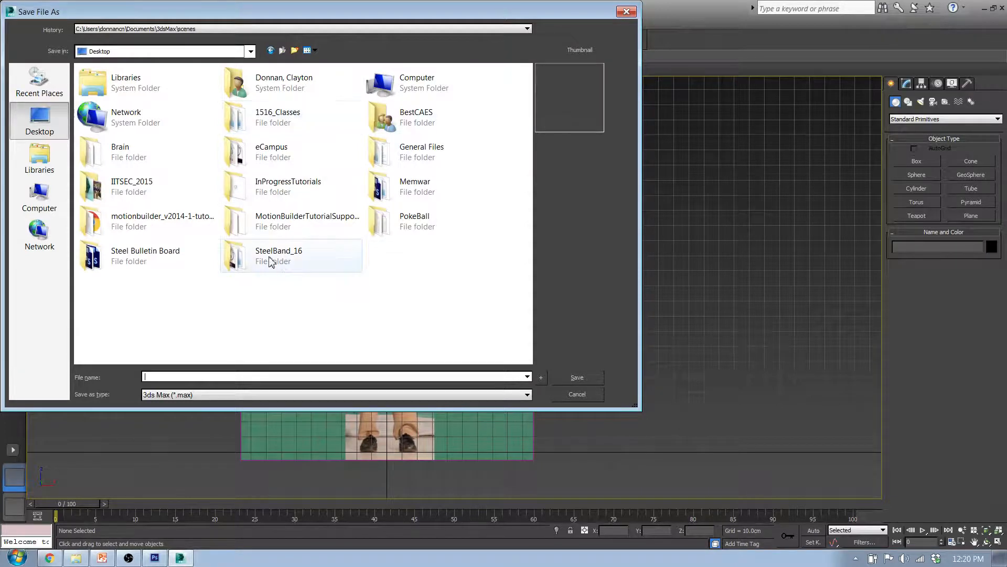
pyautogui.click(276, 119)
pyautogui.doubleClick(276, 118)
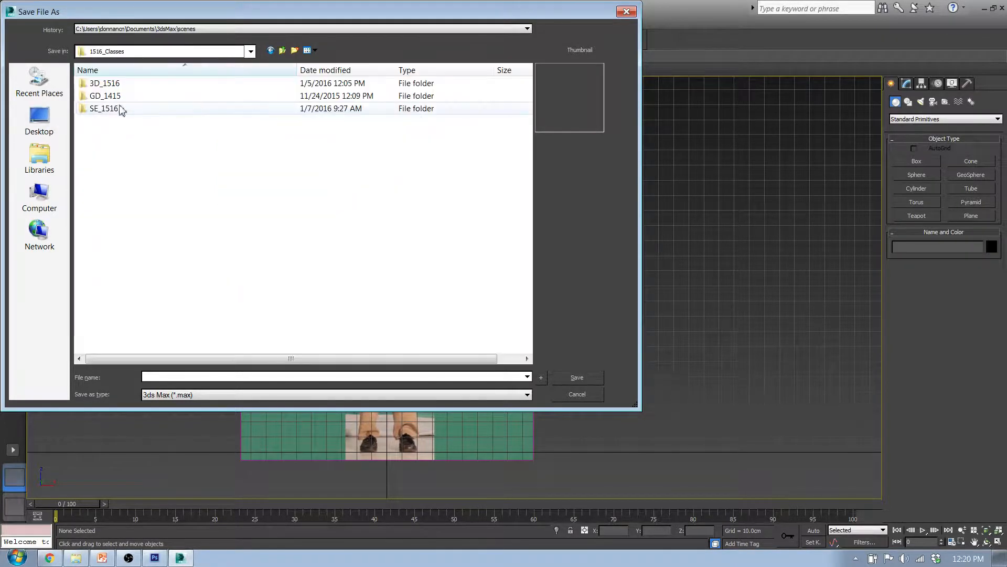
pyautogui.doubleClick(99, 86)
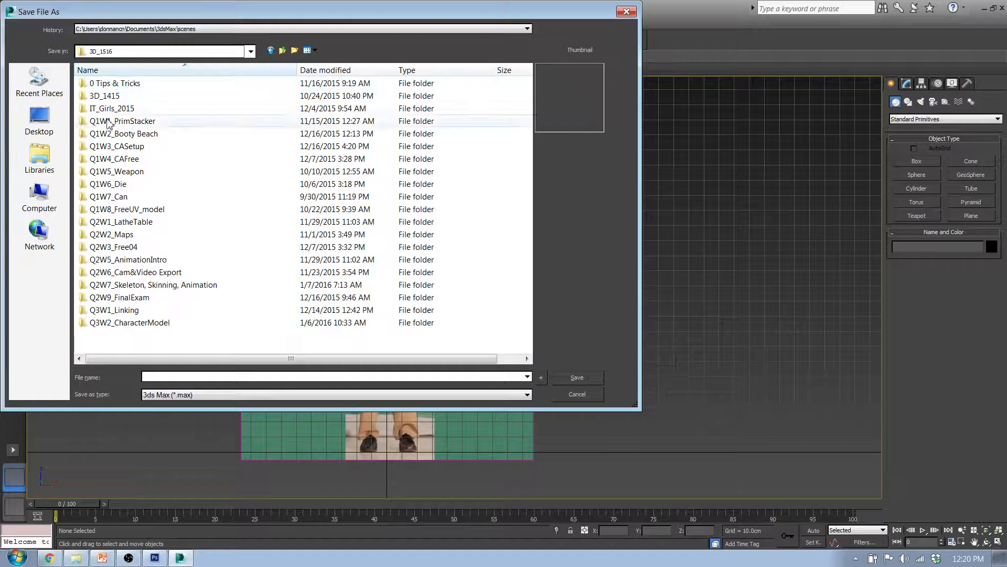
pyautogui.click(152, 329)
pyautogui.doubleClick(131, 324)
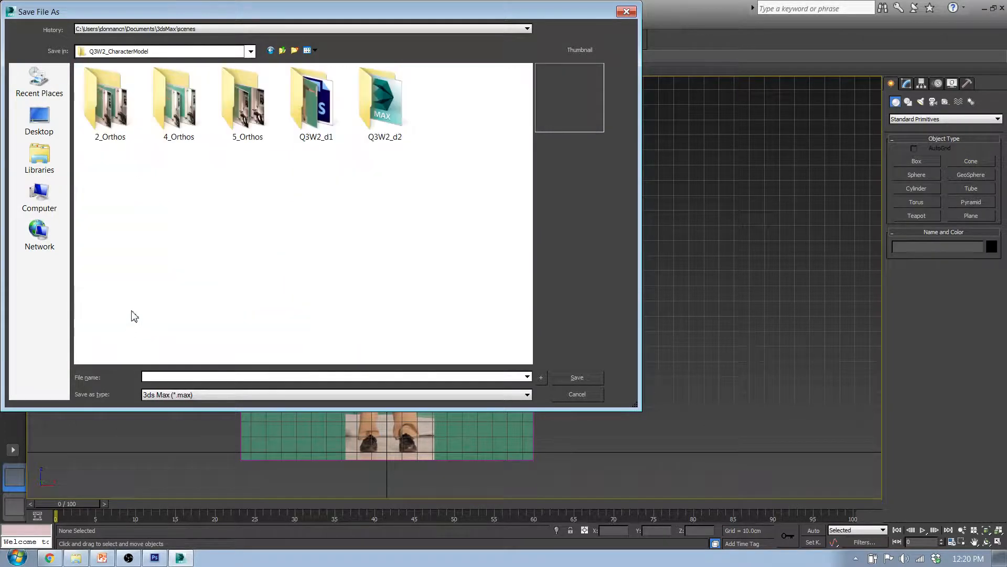
pyautogui.doubleClick(308, 112)
# Rename the existing Q3W2_d1_End.max file in the save dialog as Q3W2_d1_End2.max and close the dialog
pyautogui.click(112, 138)
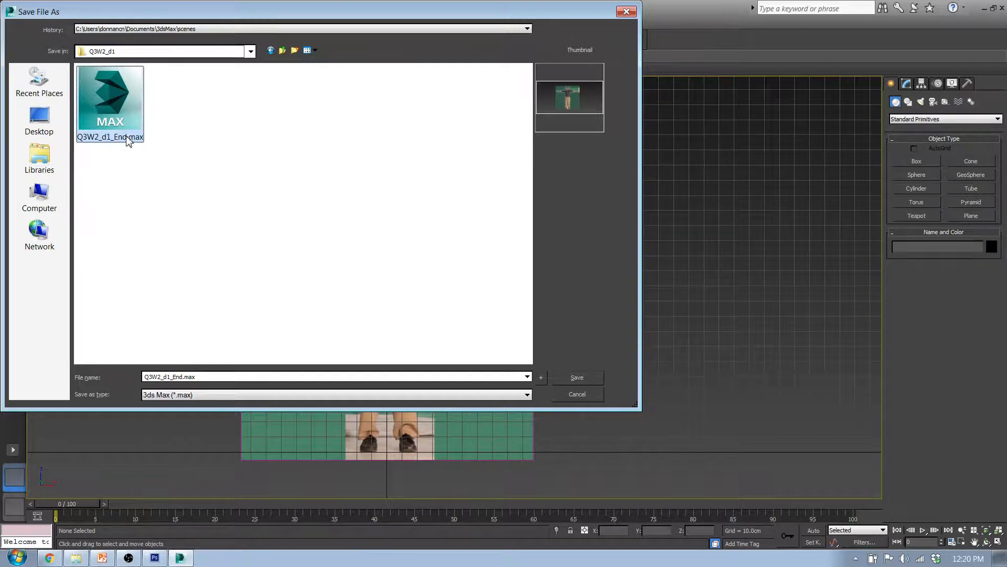
pyautogui.click(128, 137)
pyautogui.write('2')
pyautogui.press('Return')
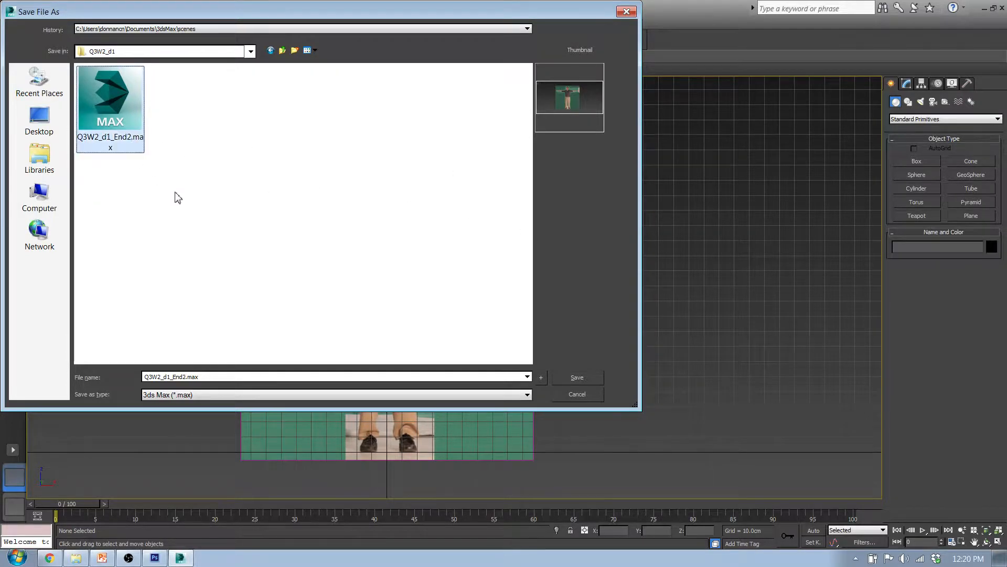
pyautogui.click(577, 376)
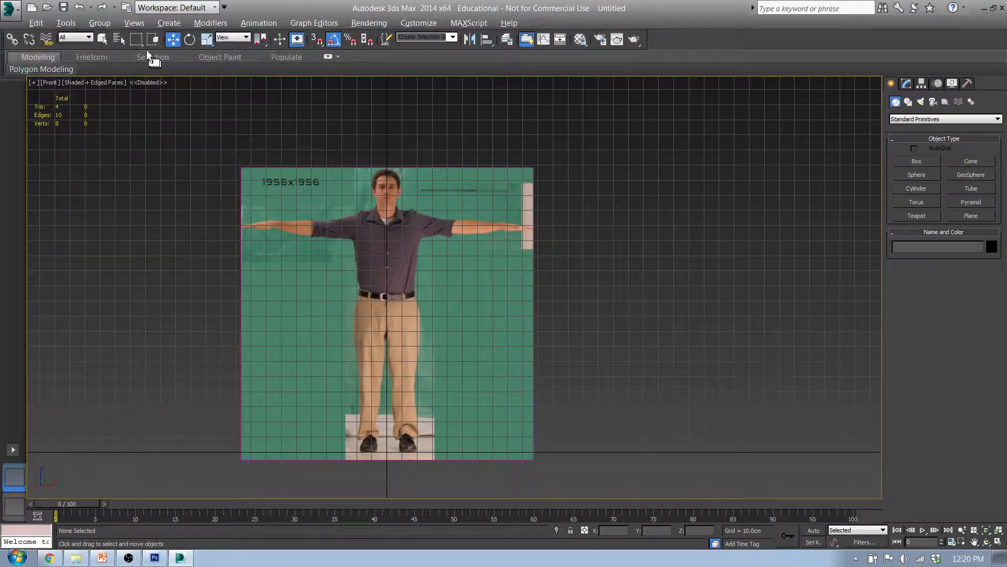
# Start Save As again and return to the Q3W2_d1 folder inside Desktop > 1516_Classes > 3D_1516 > Q3W2_CharacterModel
pyautogui.click(9, 9)
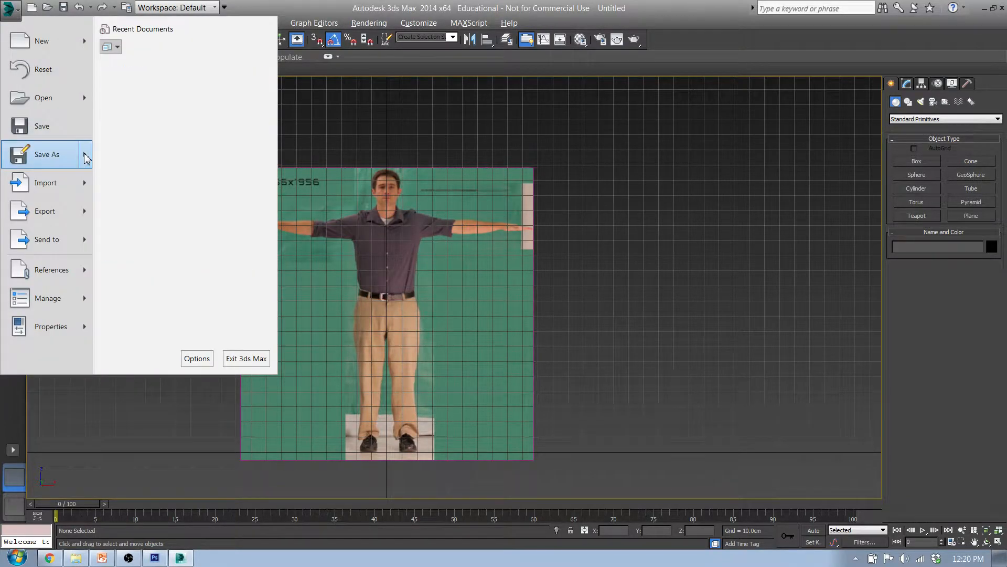
pyautogui.click(59, 154)
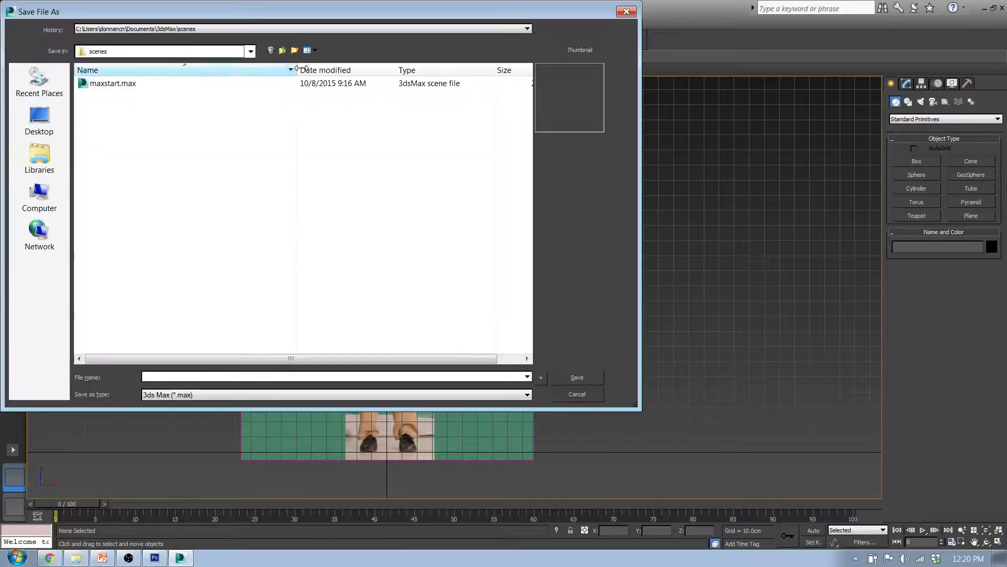
pyautogui.click(283, 50)
pyautogui.click(283, 50)
pyautogui.click(284, 49)
pyautogui.click(283, 50)
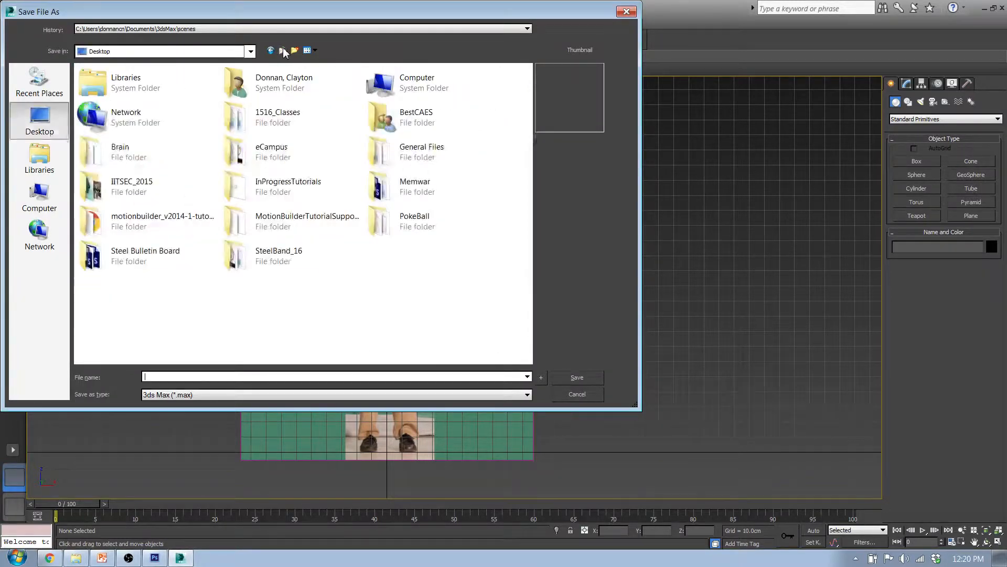
pyautogui.doubleClick(265, 117)
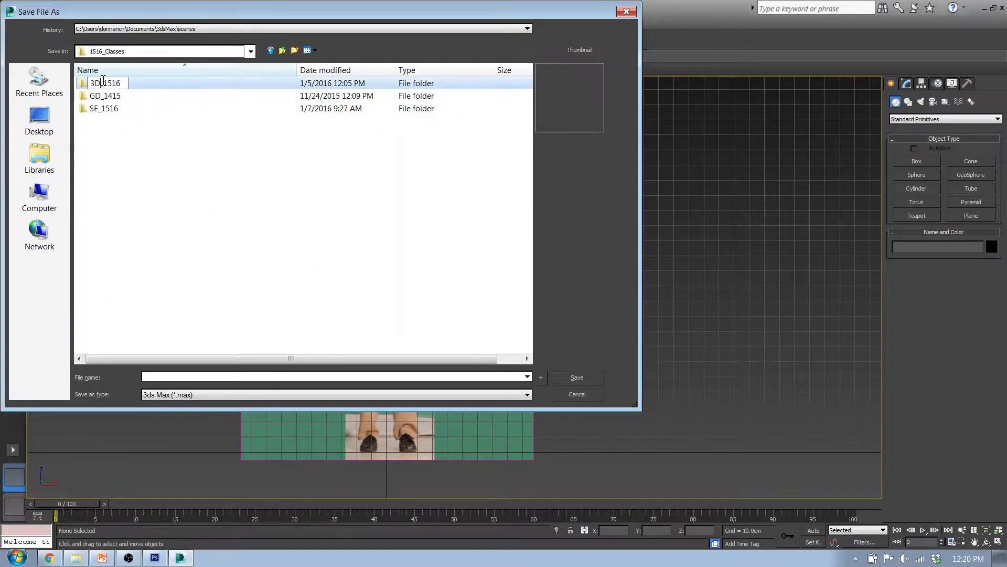
pyautogui.doubleClick(85, 85)
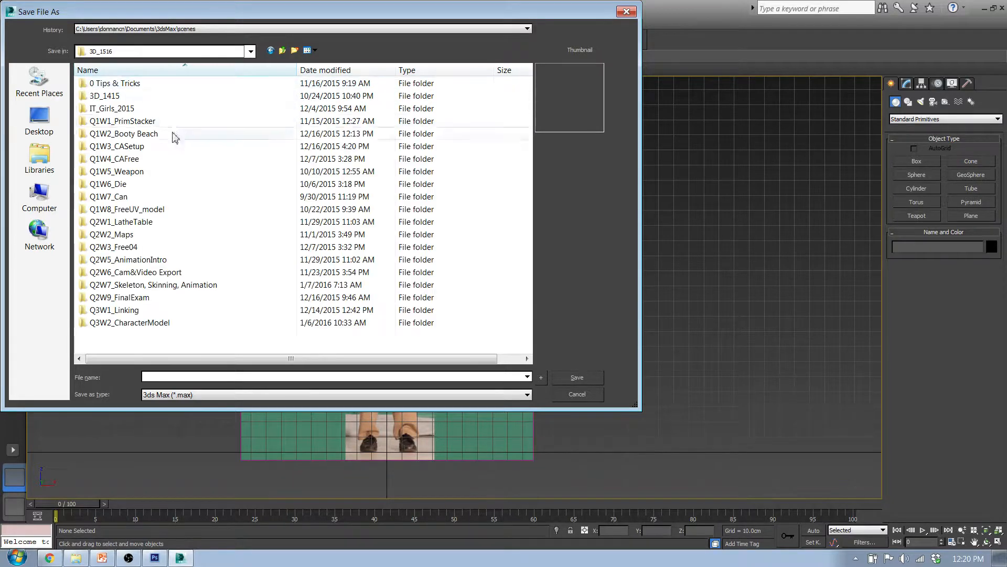
pyautogui.doubleClick(161, 328)
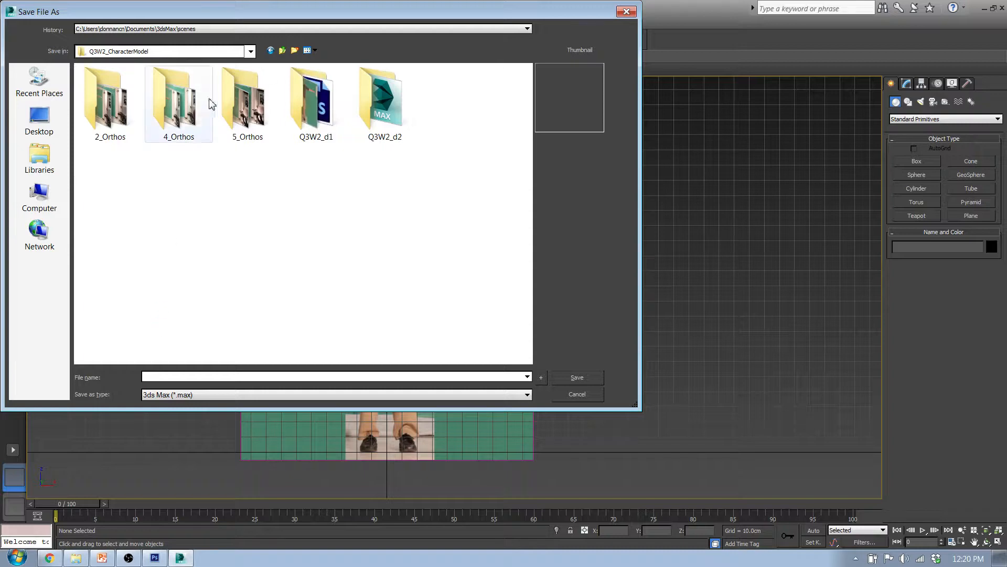
pyautogui.doubleClick(310, 107)
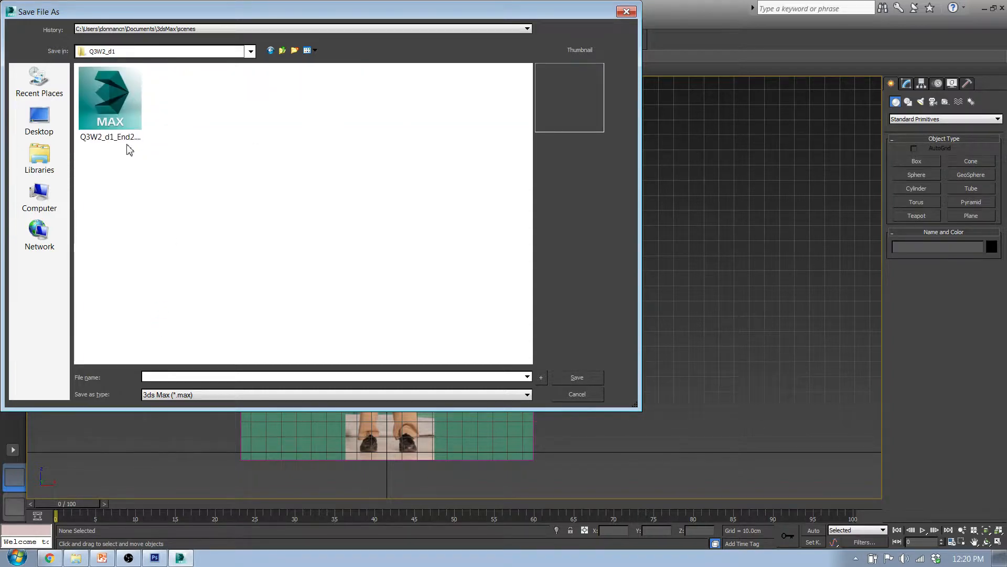
# Reuse the existing file's name without its 2 and save the scene as Q3W2_d1_End.max
pyautogui.click(127, 145)
pyautogui.click(185, 376)
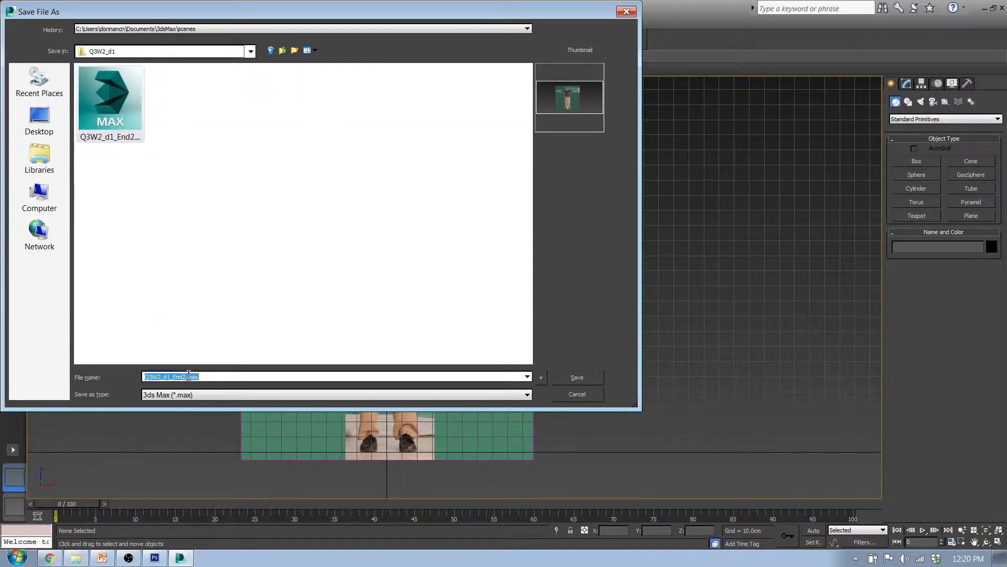
pyautogui.click(187, 376)
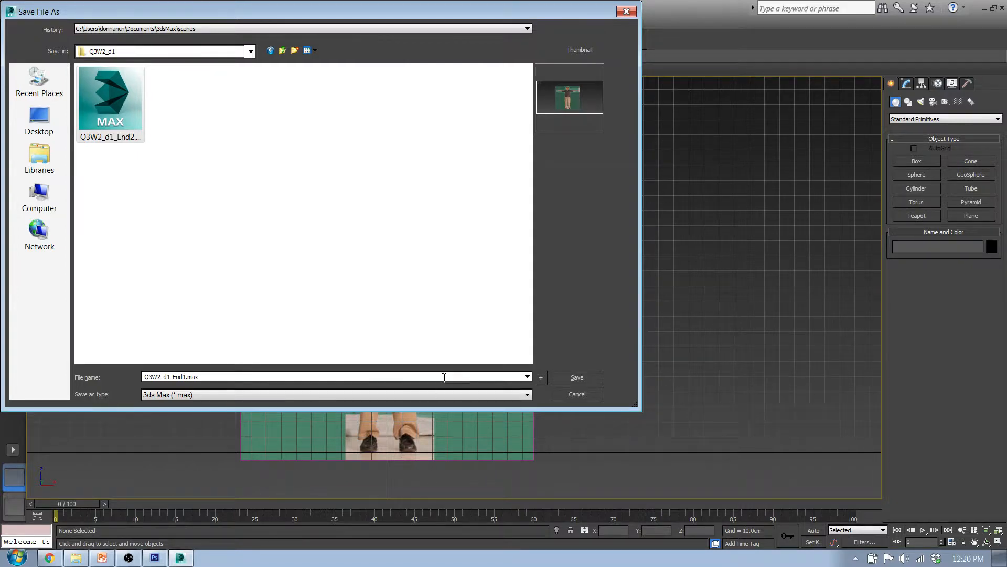
pyautogui.click(580, 378)
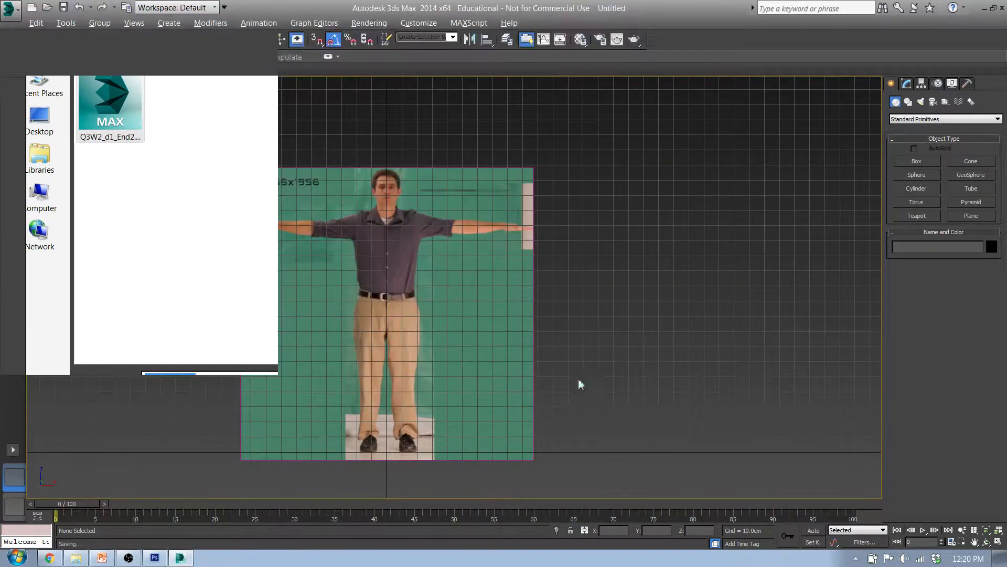
pyautogui.moveTo(587, 368); pyautogui.dragTo(630, 355, button='middle')
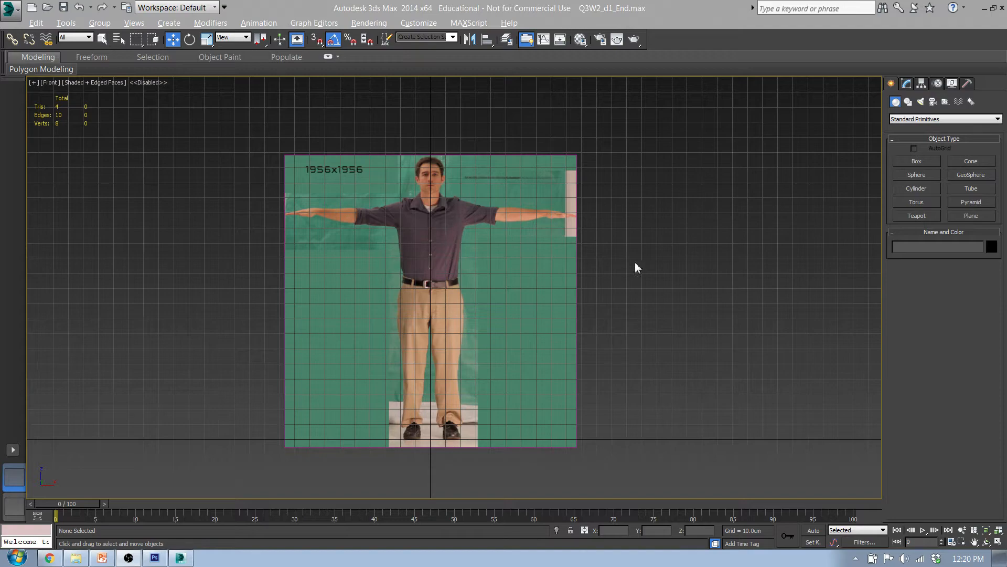
pyautogui.moveTo(518, 312); pyautogui.dragTo(615, 309, button='middle')
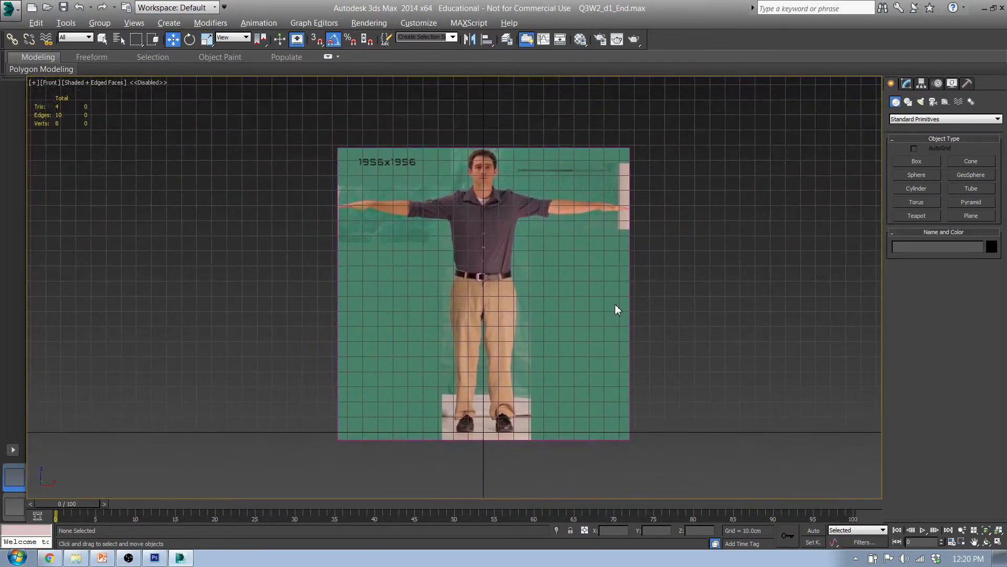